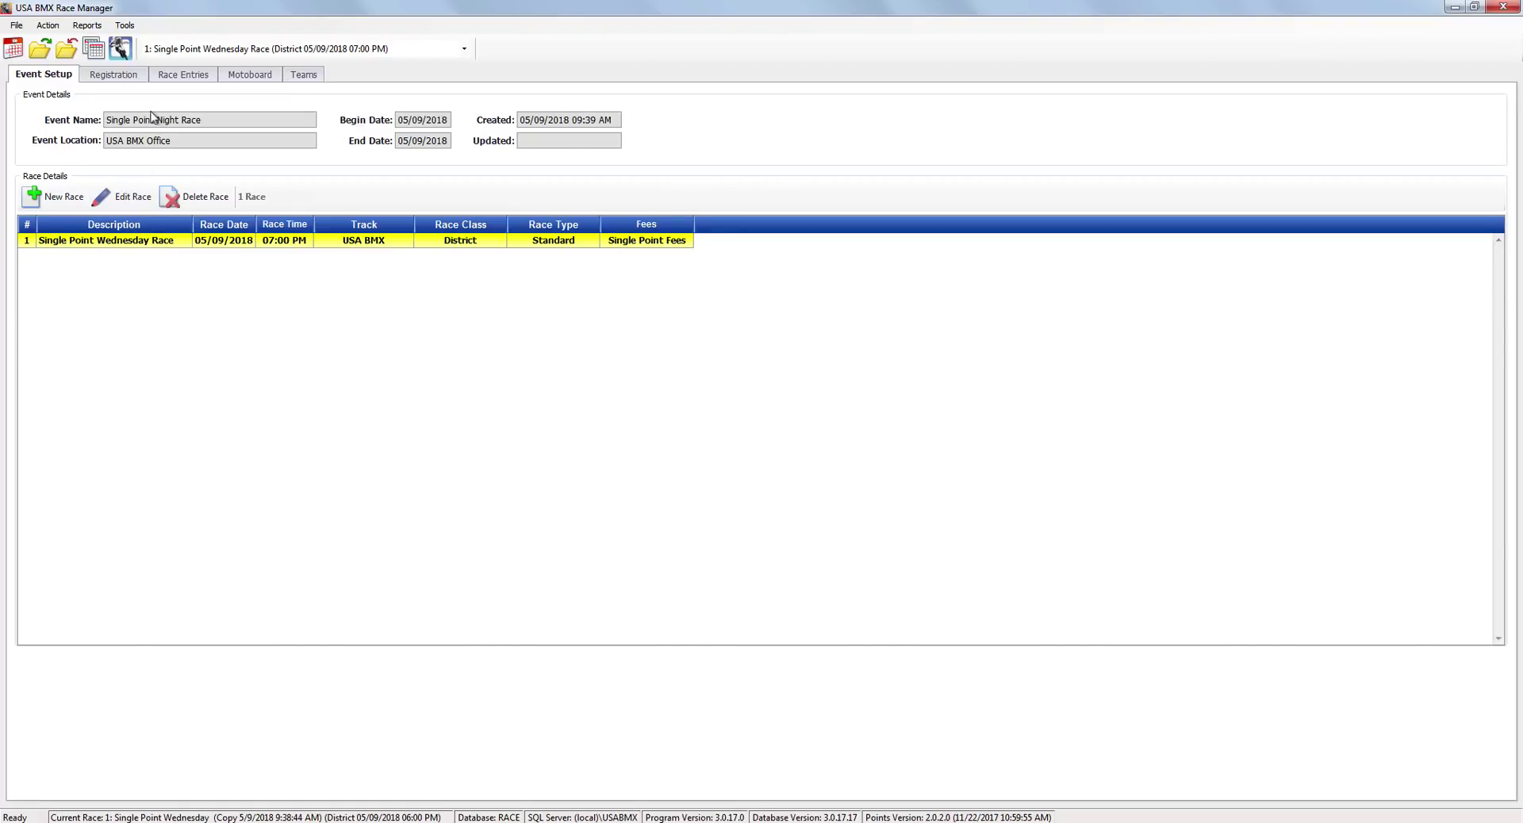
Open the race settings and check the class (District) and type (Standard) options.
{"action": "left_click", "coordinate": [117, 206]}
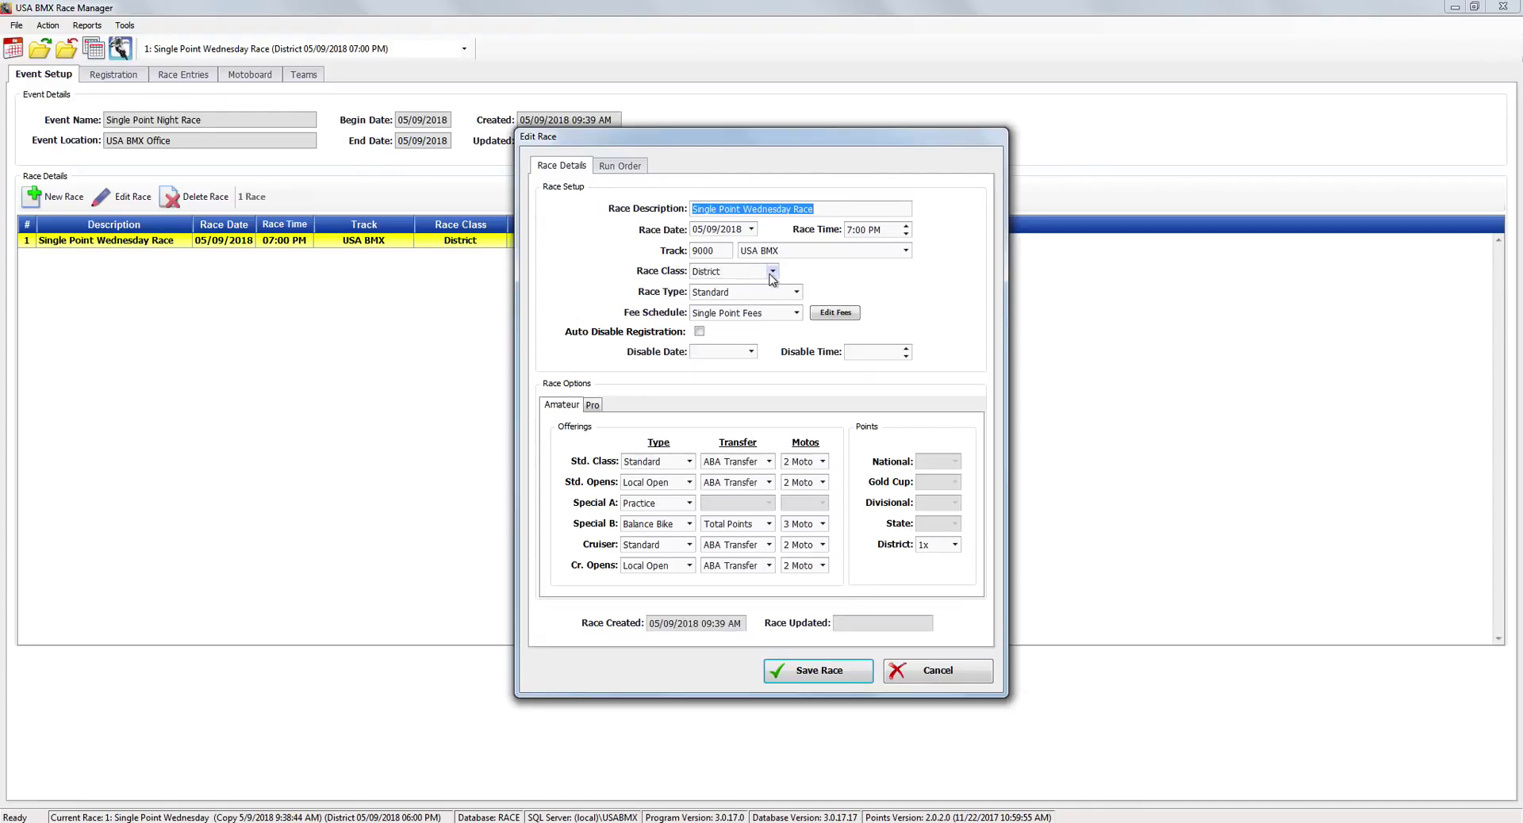
{"action": "left_click", "coordinate": [771, 271]}
{"action": "left_click", "coordinate": [831, 283]}
{"action": "left_click", "coordinate": [796, 292]}
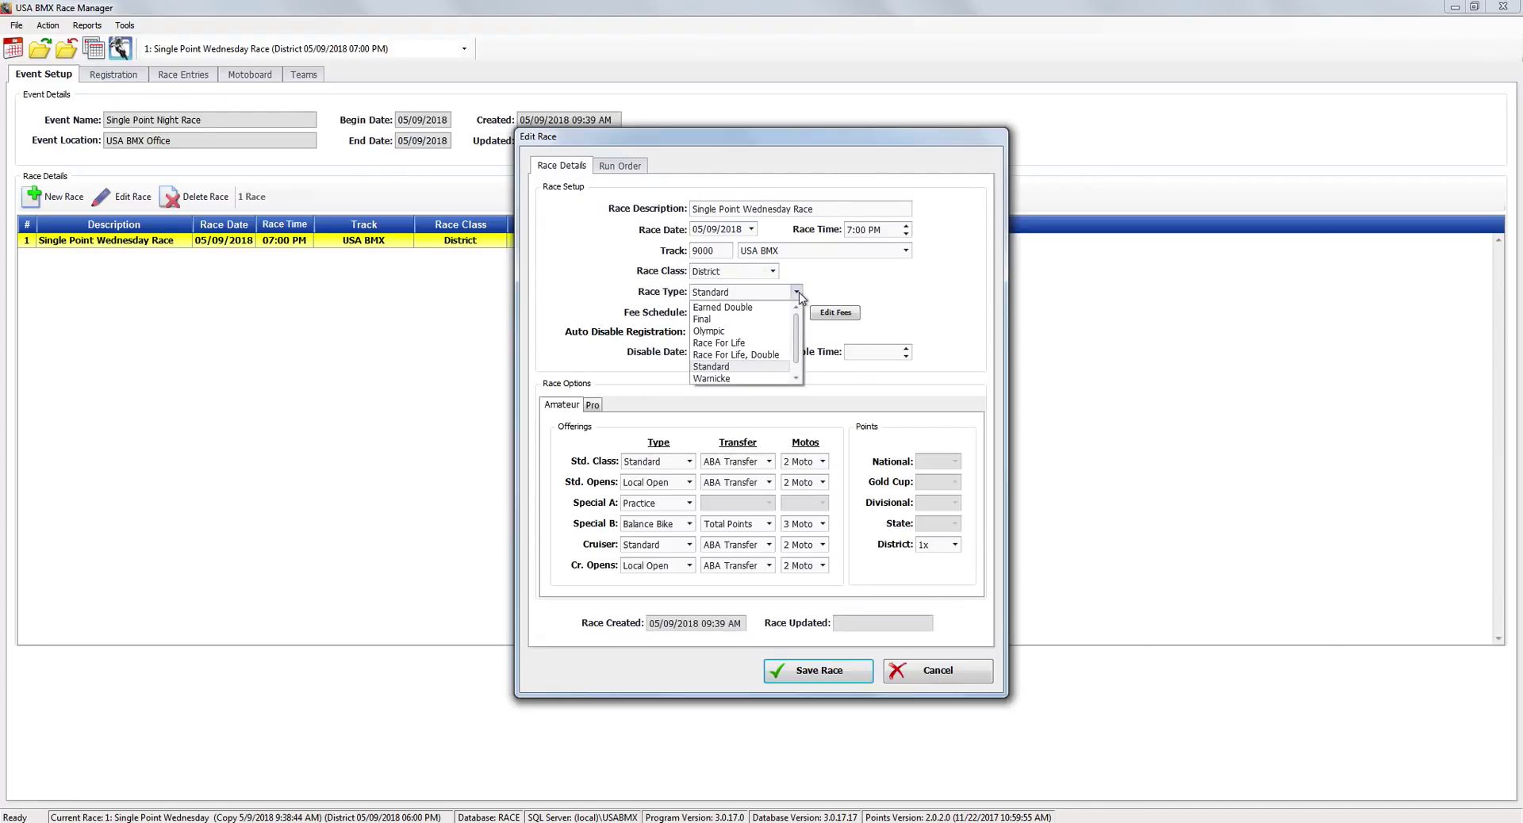
{"action": "left_click", "coordinate": [853, 293]}
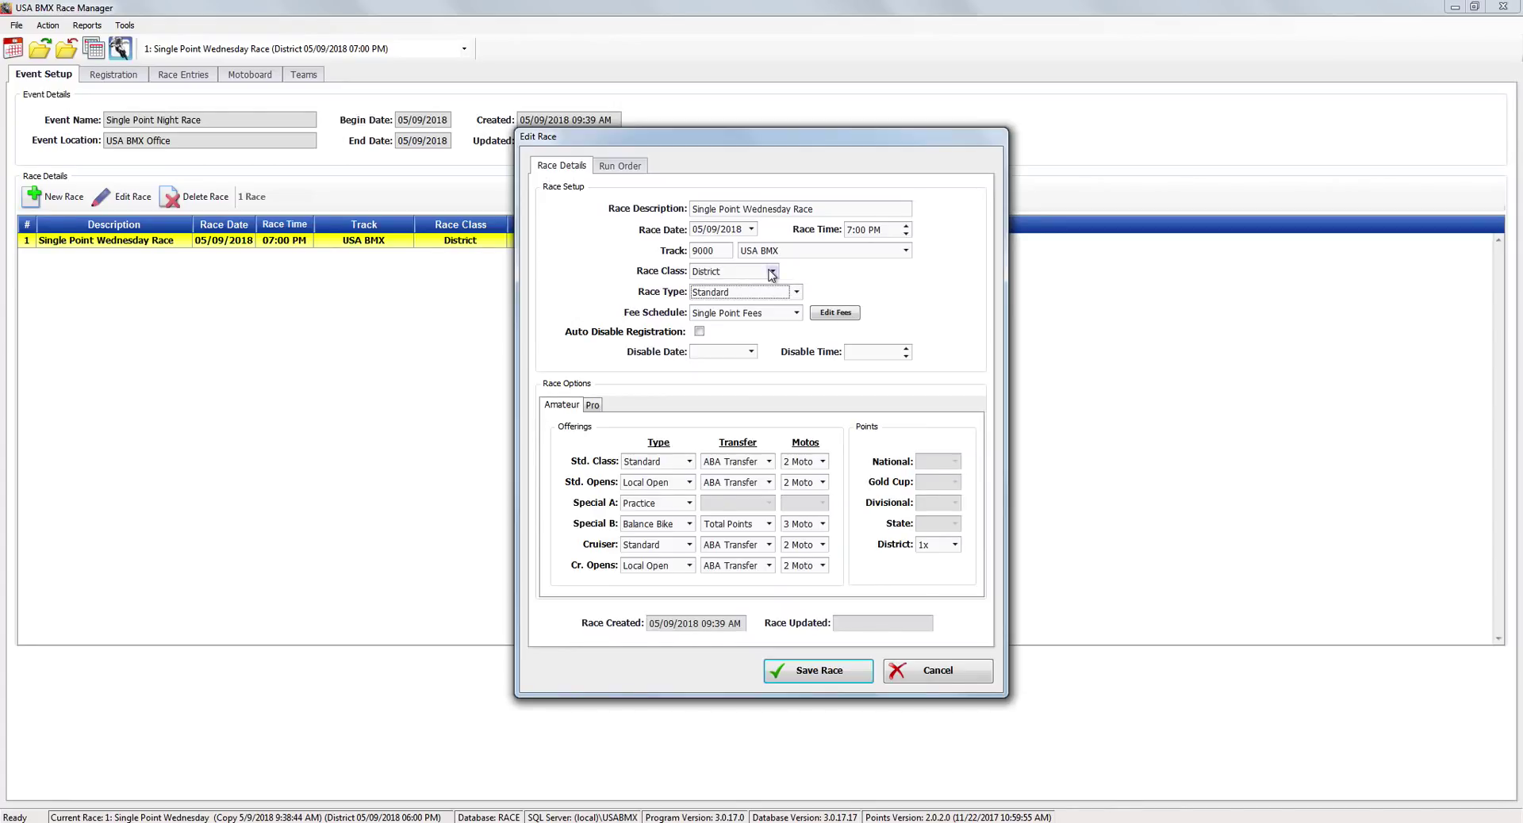
Try the State class with a Standard, Double race type, then discard the race changes.
{"action": "left_click", "coordinate": [772, 272]}
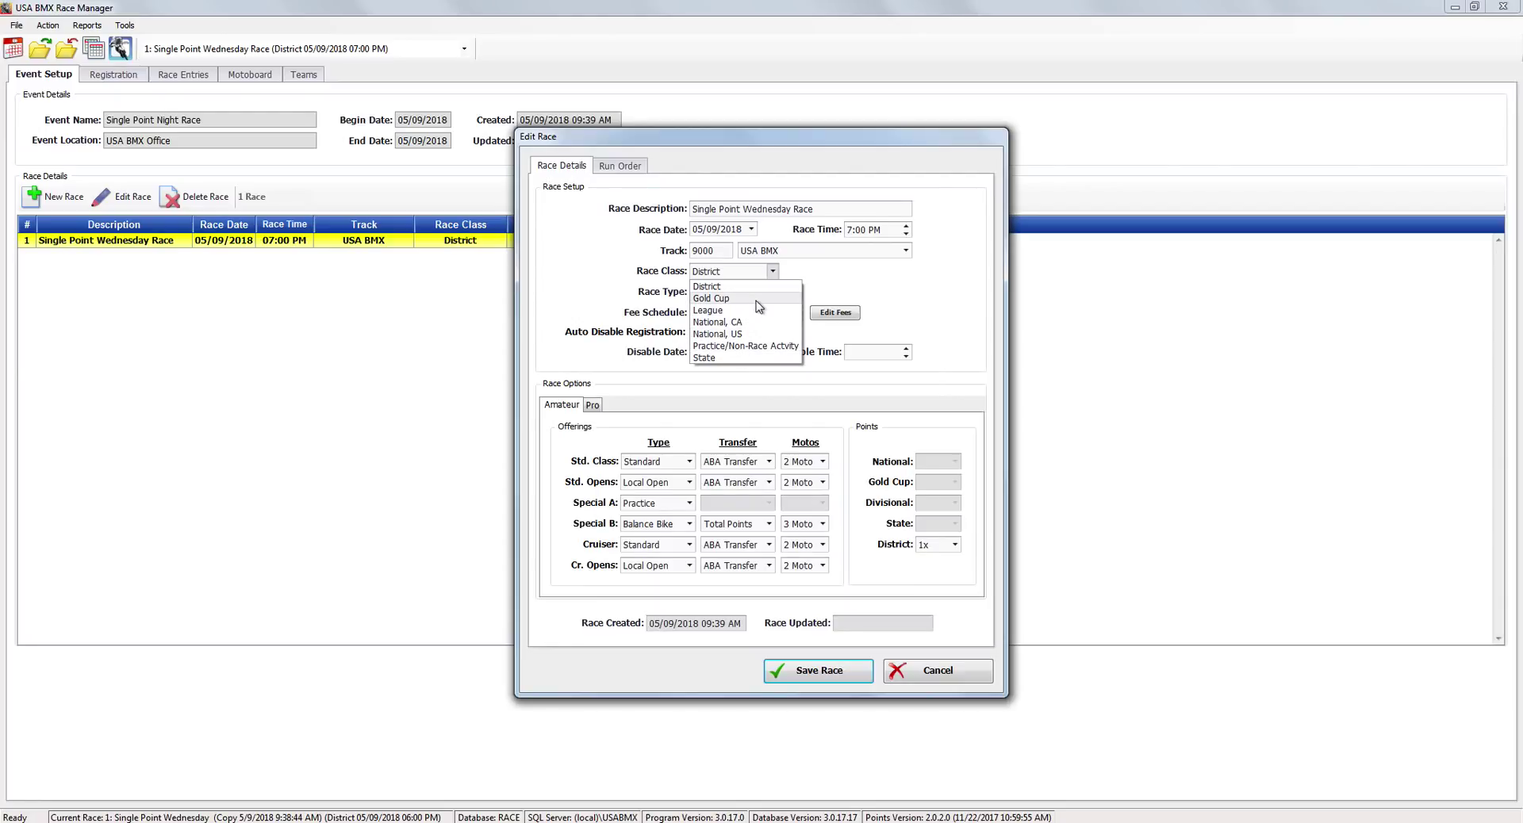
{"action": "left_click", "coordinate": [746, 358]}
{"action": "left_click", "coordinate": [796, 293]}
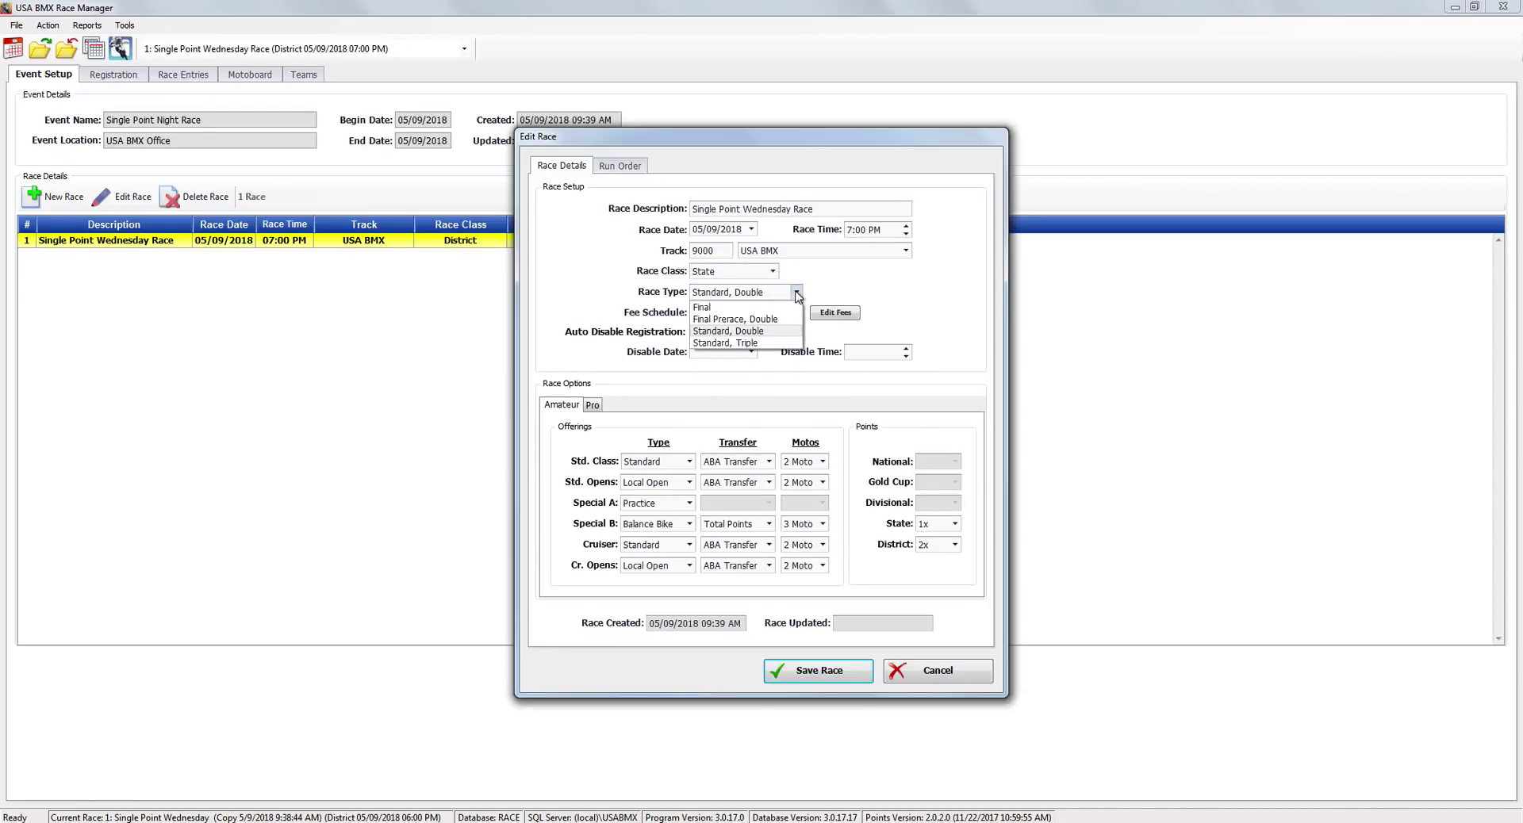
{"action": "left_click", "coordinate": [763, 327]}
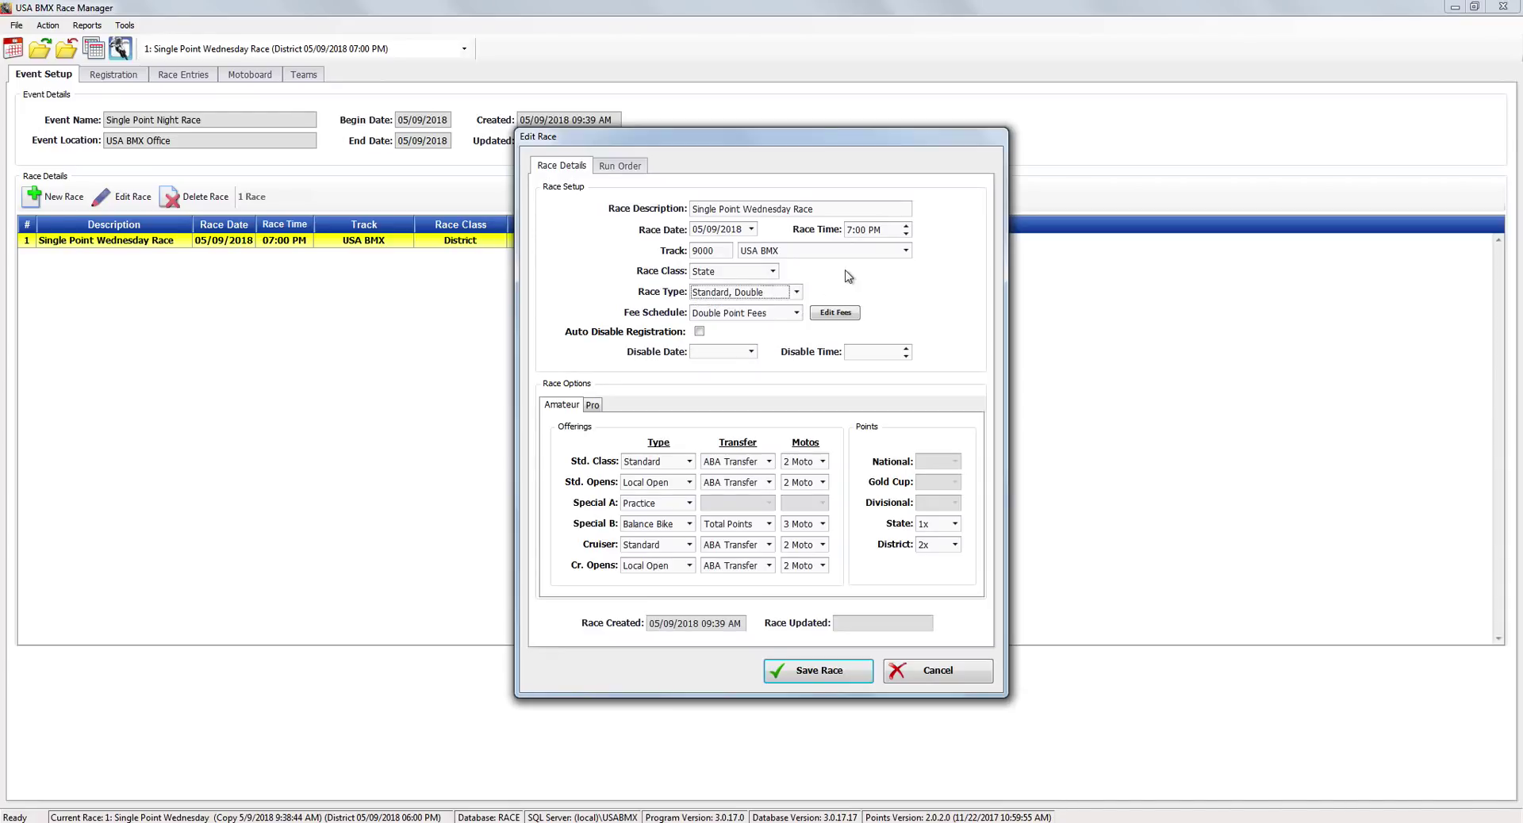
{"action": "left_click", "coordinate": [905, 673]}
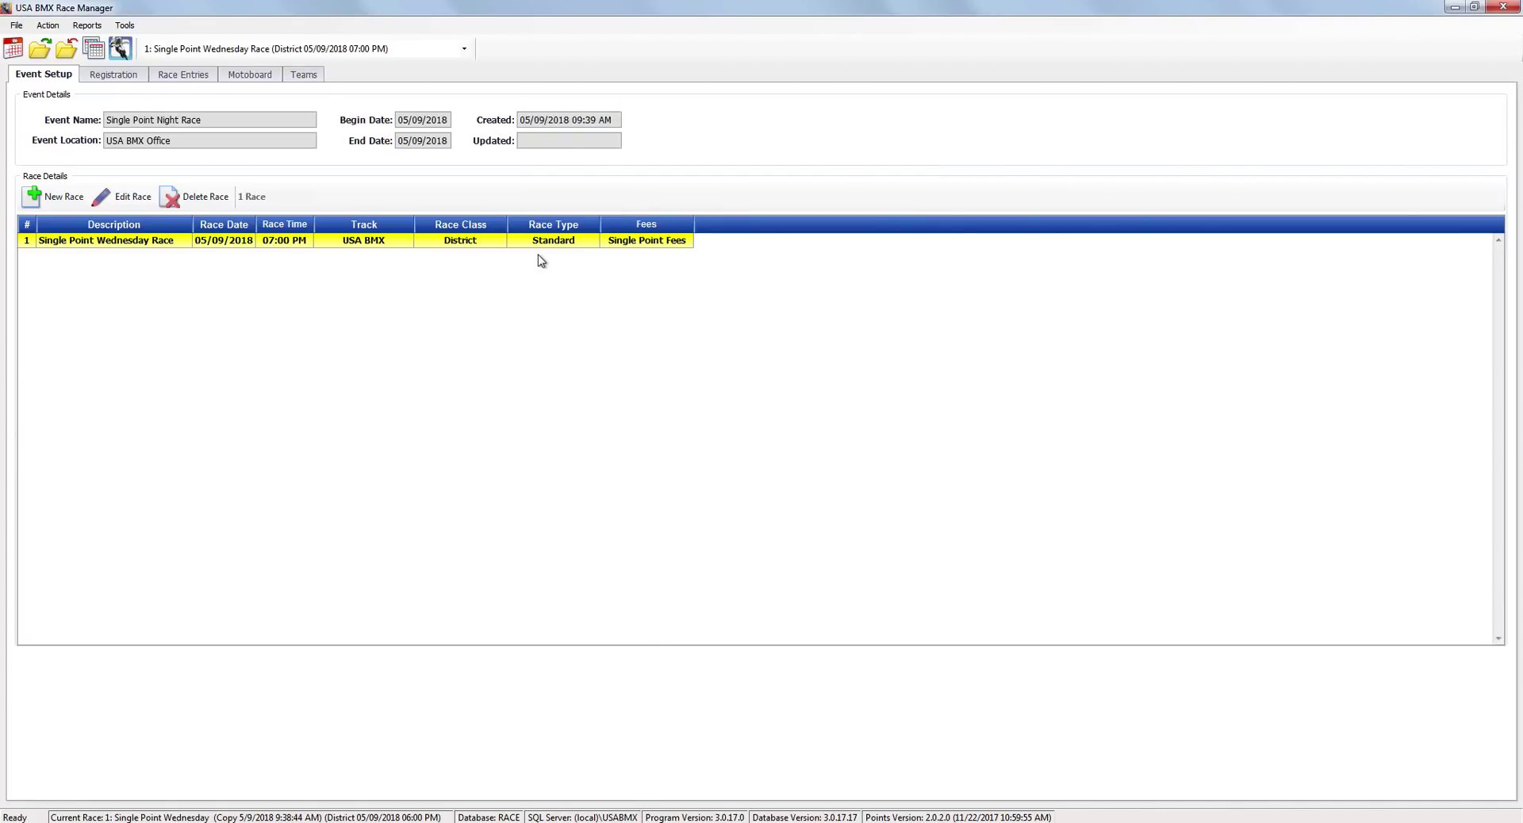
Open Scoring on the Motoboard and step through the first riders' moto results.
{"action": "left_click", "coordinate": [245, 79]}
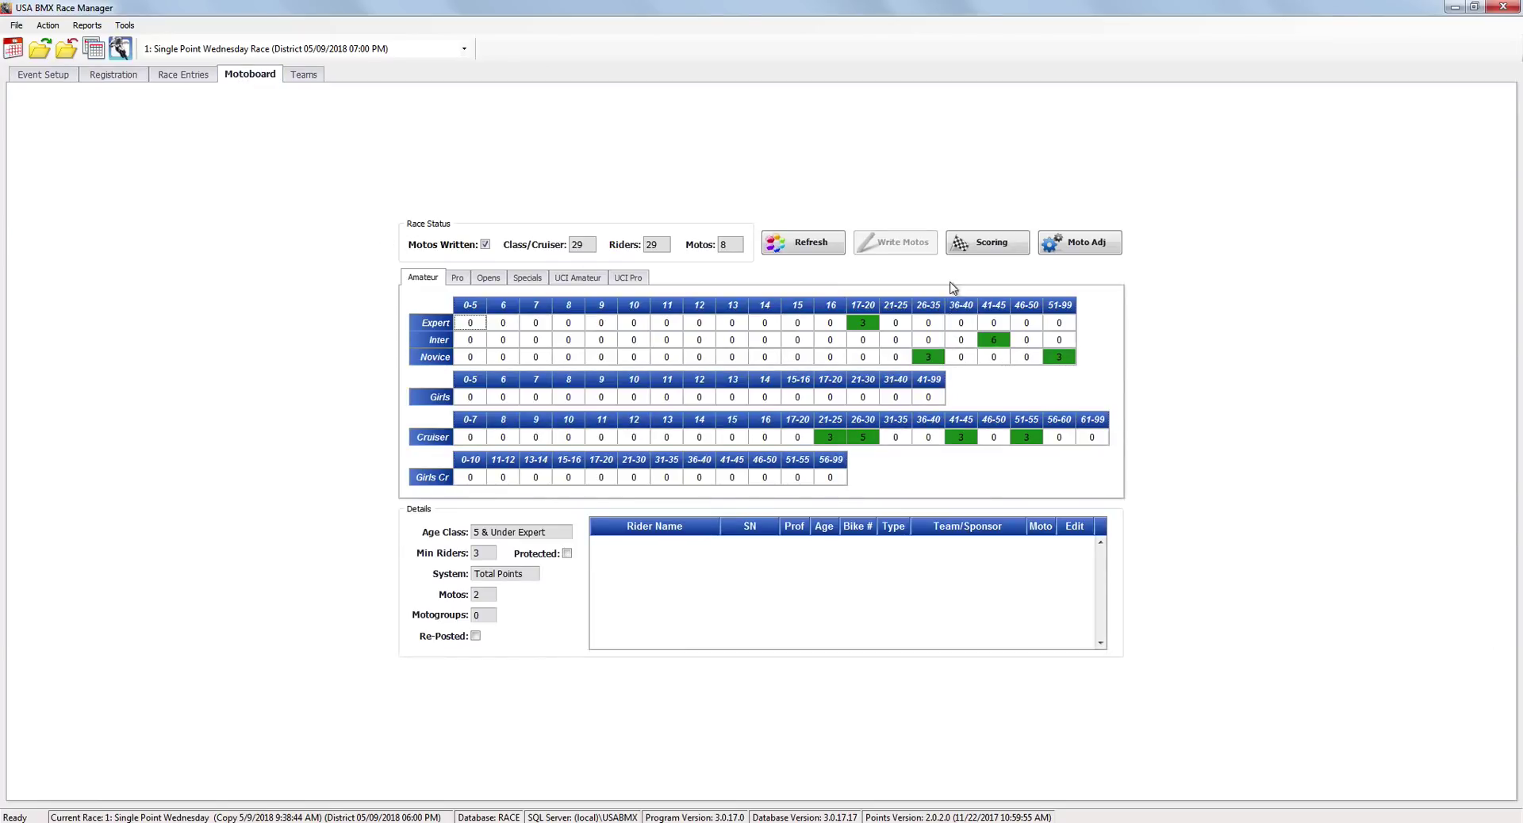
{"action": "left_click", "coordinate": [961, 252]}
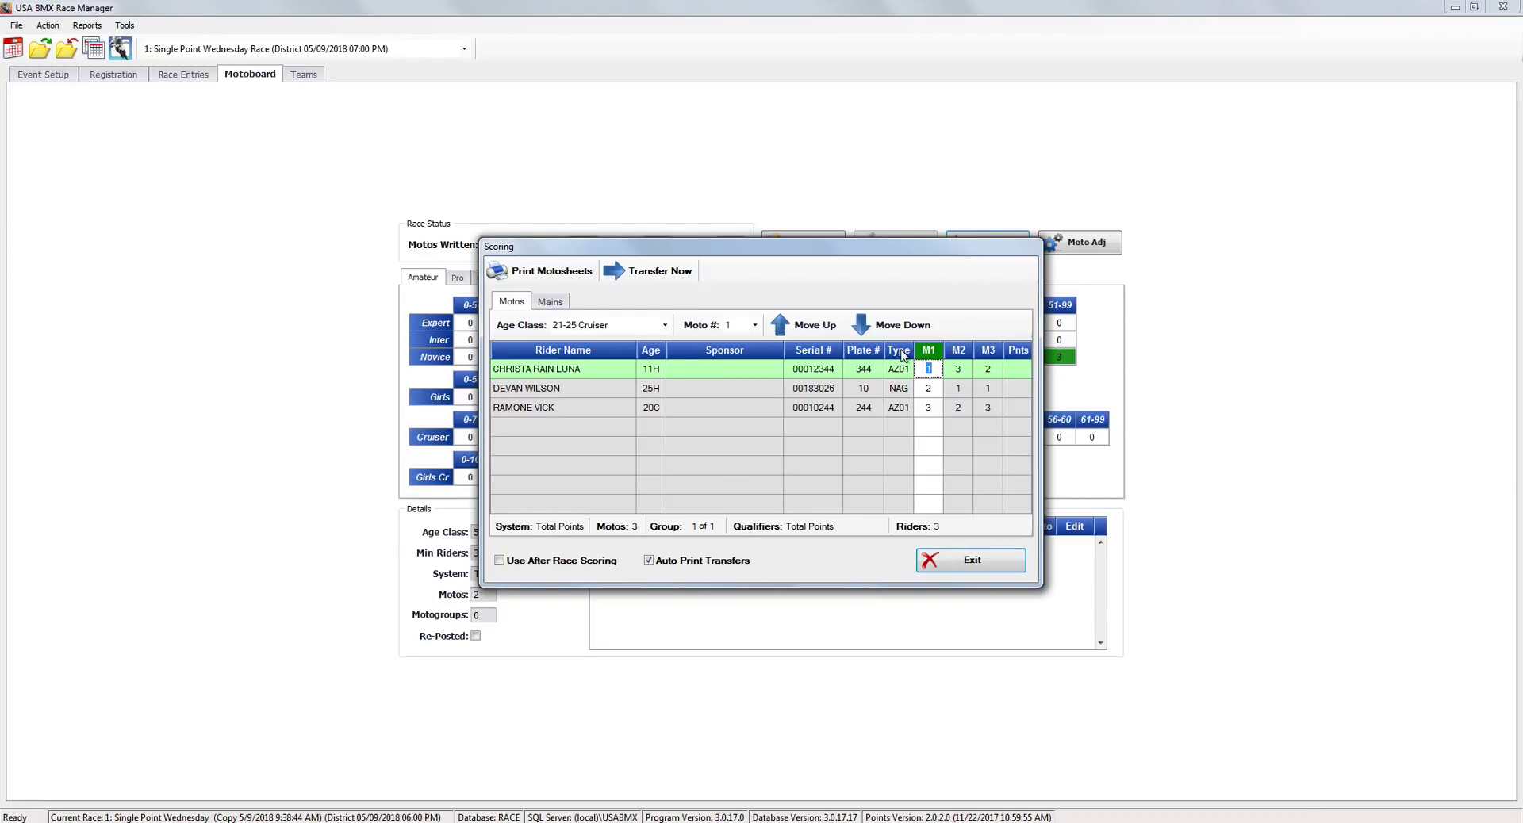
{"action": "left_click", "coordinate": [514, 397]}
{"action": "left_click", "coordinate": [550, 411]}
Advance through the motos from 26-30 Cruiser to 41-45 Intermediate, then exit to the Reports menu.
{"action": "left_click", "coordinate": [882, 326]}
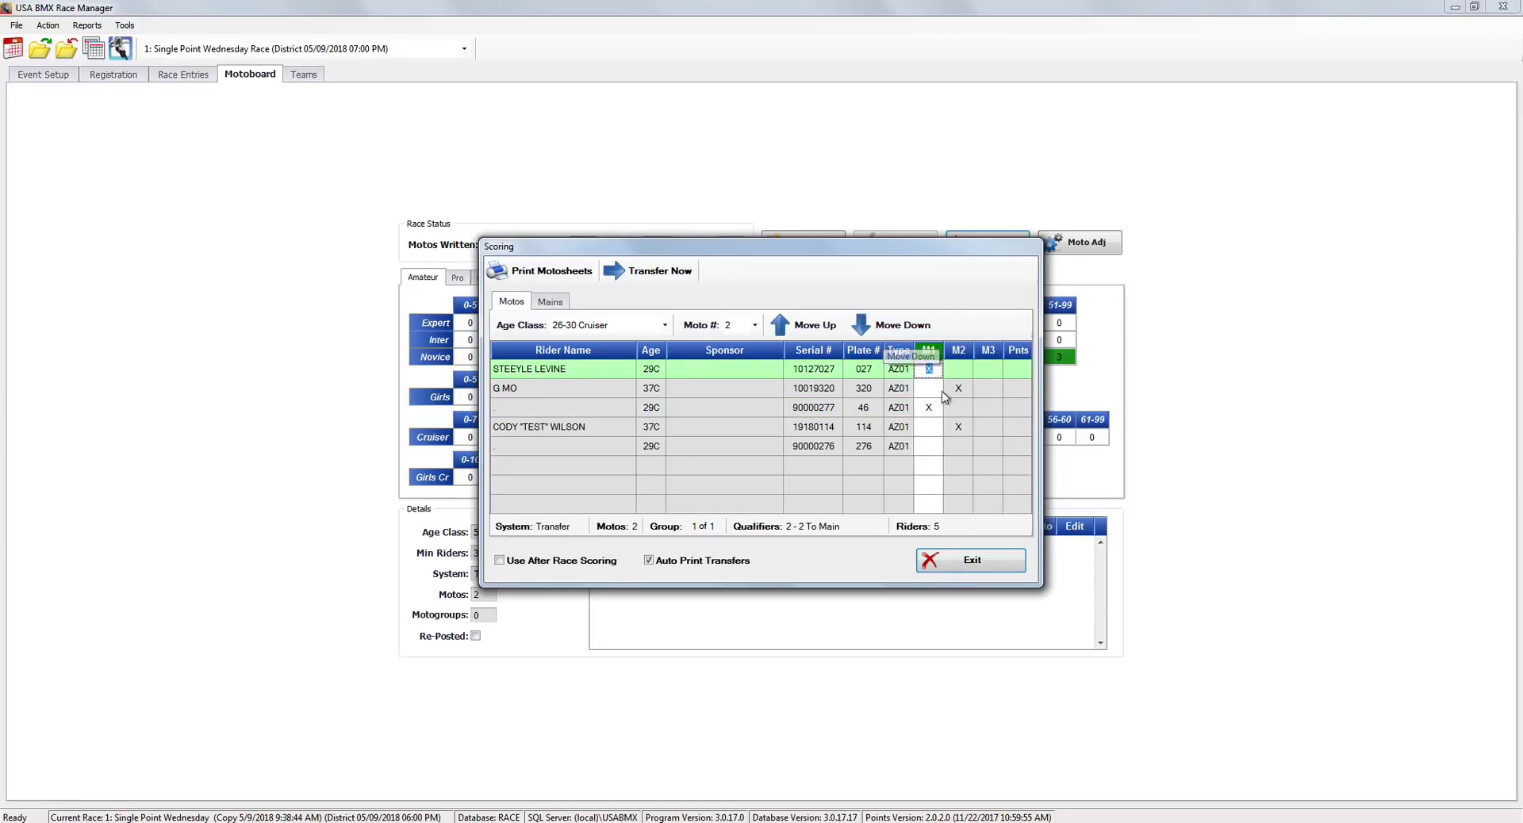
{"action": "left_click", "coordinate": [883, 327]}
{"action": "left_click", "coordinate": [884, 327]}
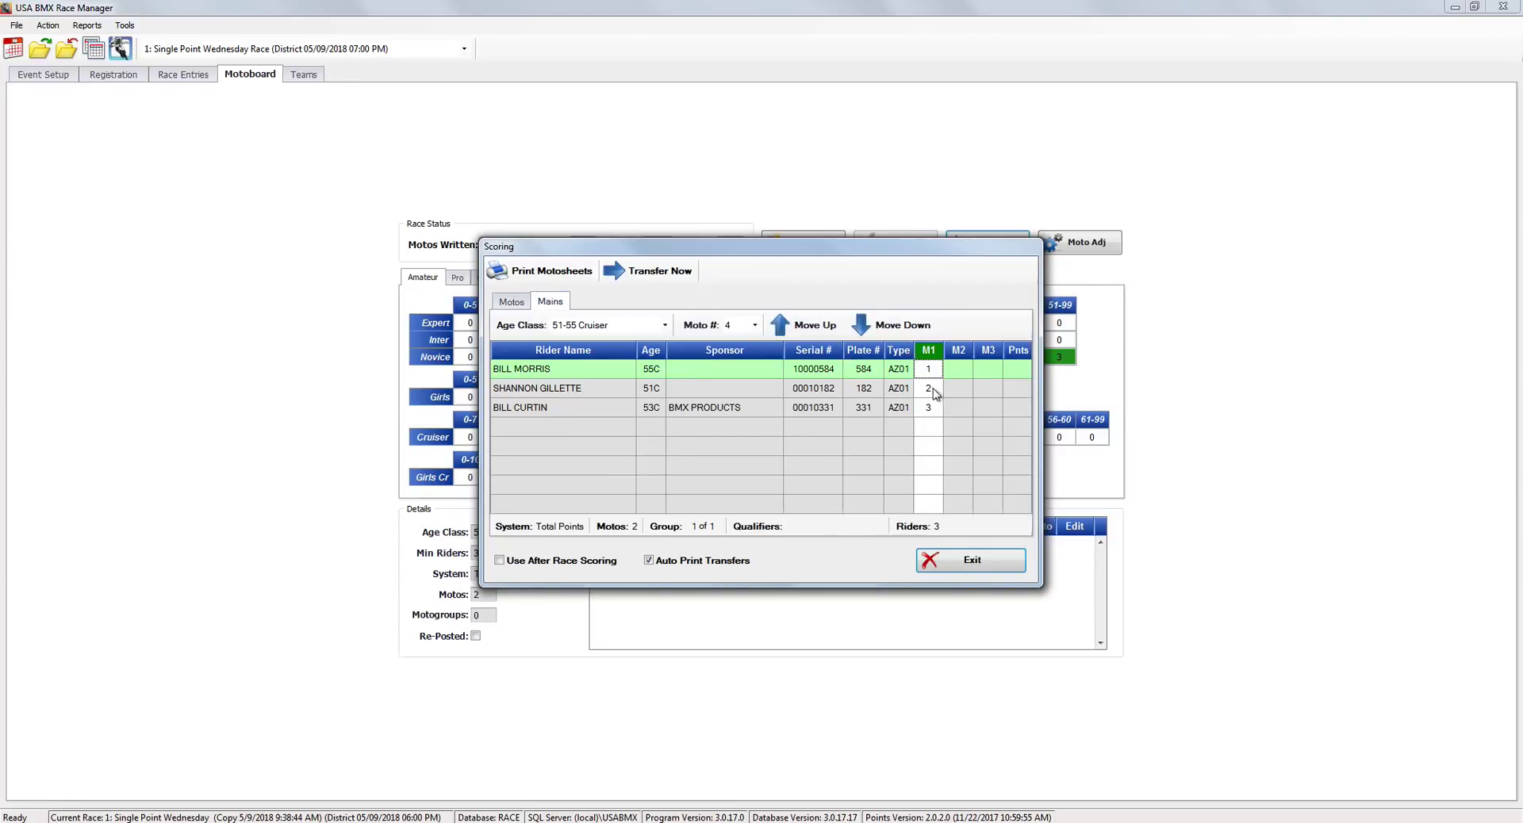
{"action": "left_click", "coordinate": [895, 327]}
{"action": "left_click", "coordinate": [894, 325]}
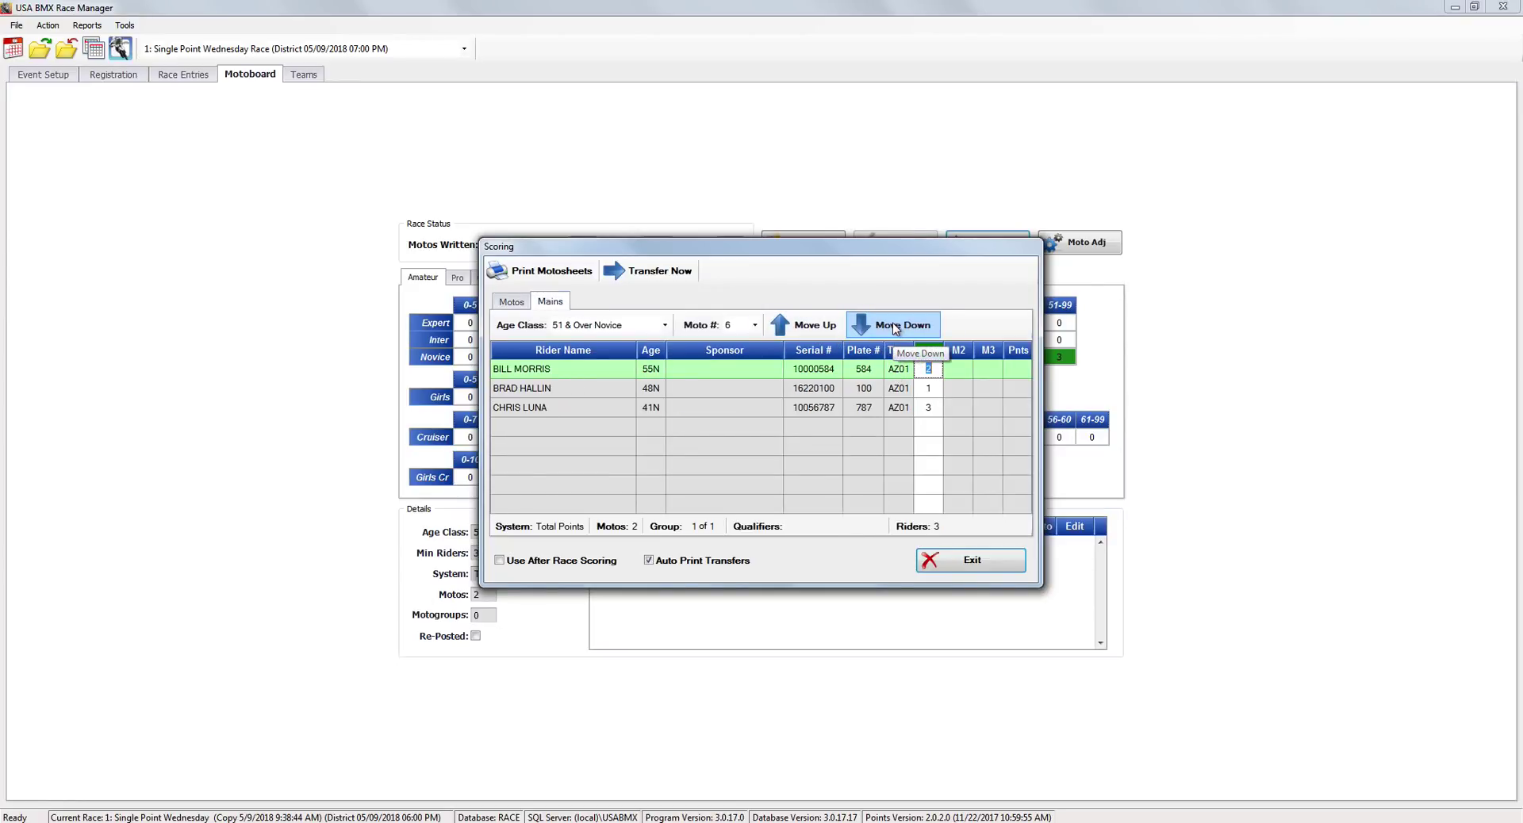
{"action": "left_click", "coordinate": [894, 325]}
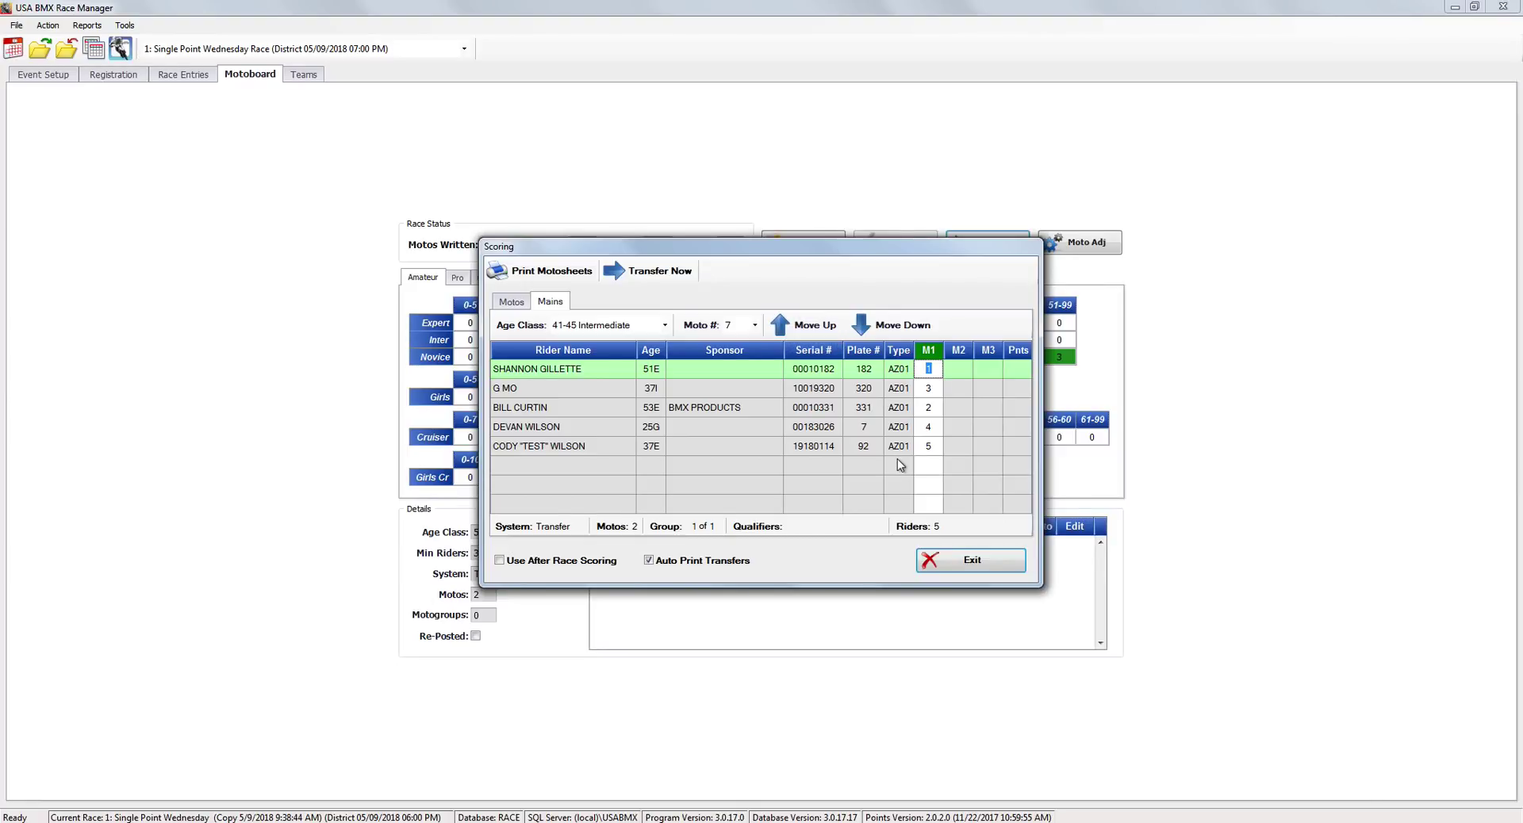
{"action": "left_click", "coordinate": [971, 560]}
{"action": "left_click", "coordinate": [86, 25]}
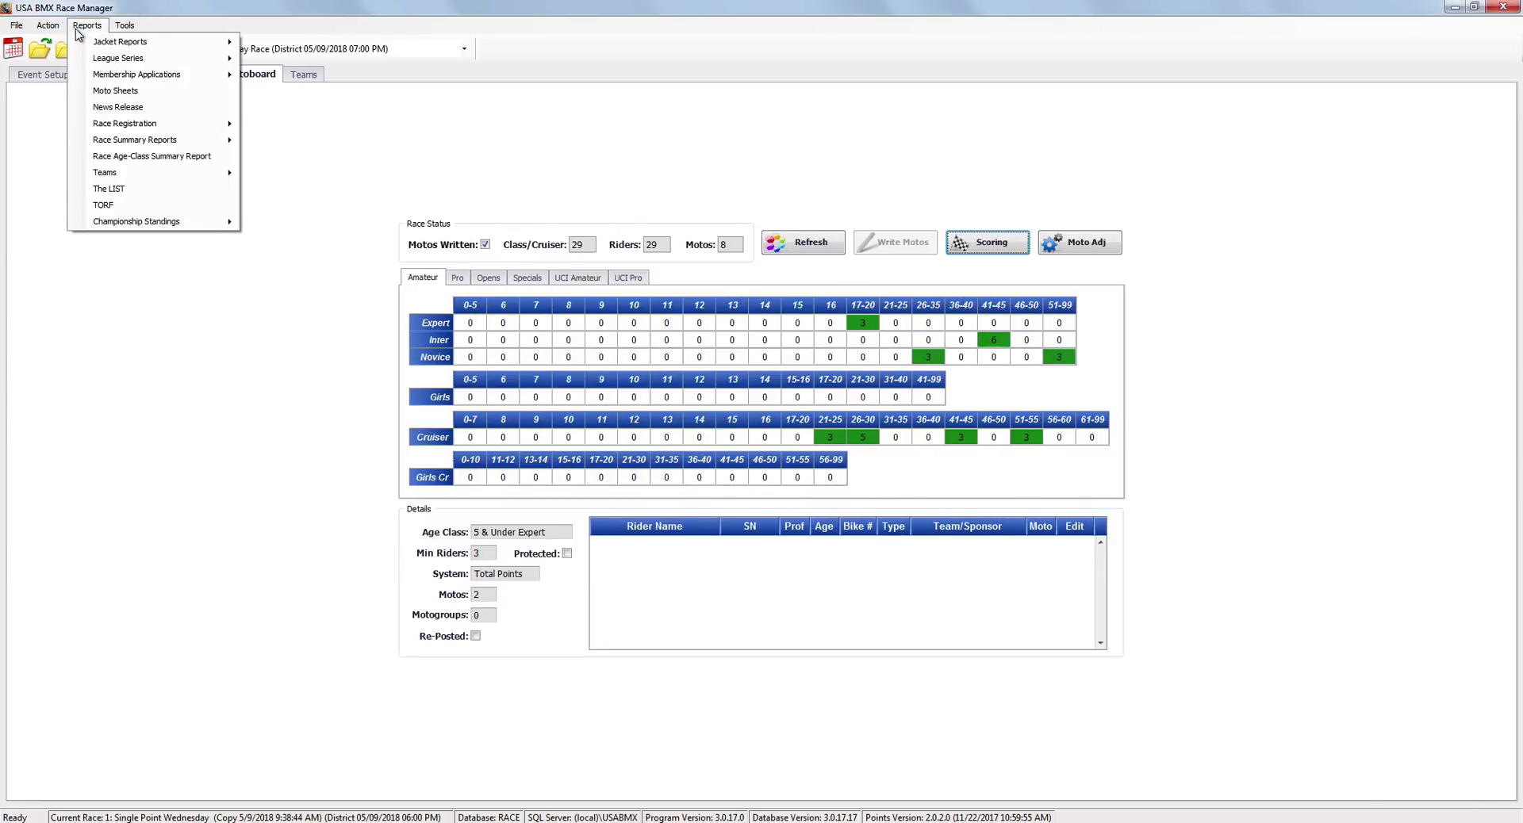
Preview the Moto Sheets report with Print With Finishes checked and scroll through its pages.
{"action": "left_click", "coordinate": [116, 91]}
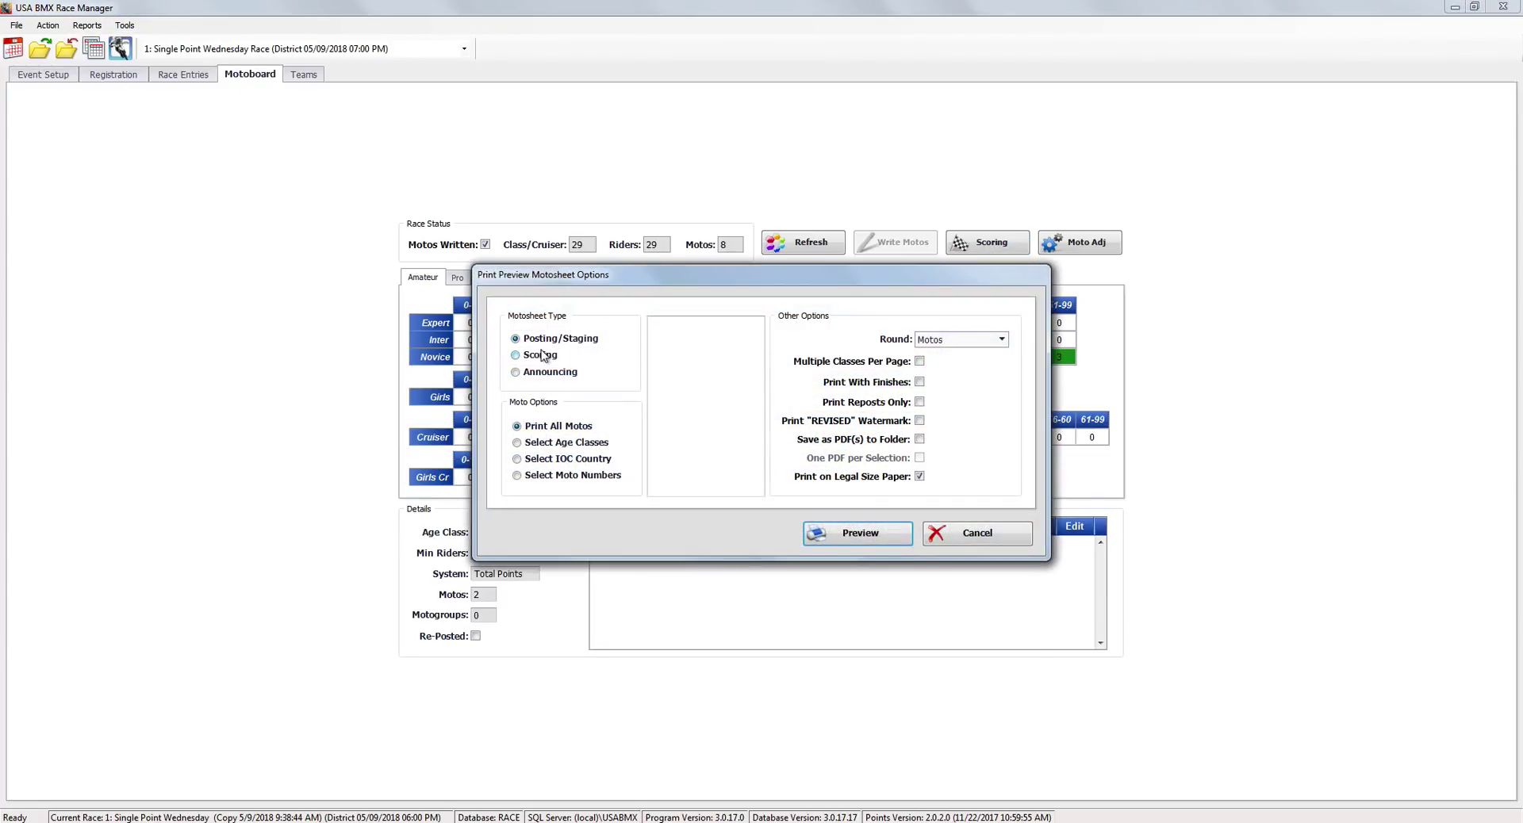
{"action": "left_click", "coordinate": [920, 383]}
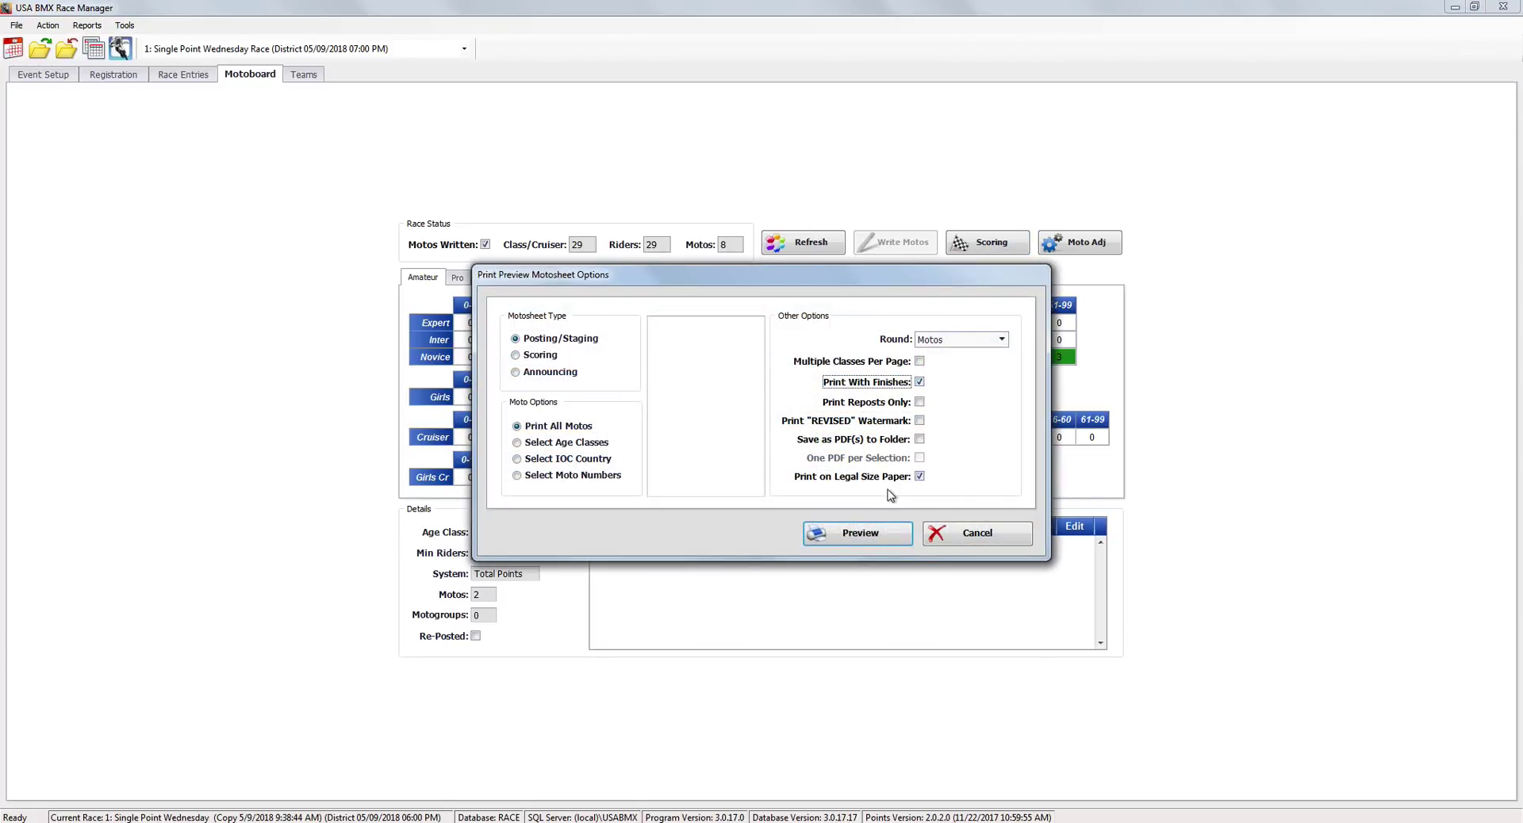
{"action": "left_click", "coordinate": [871, 532]}
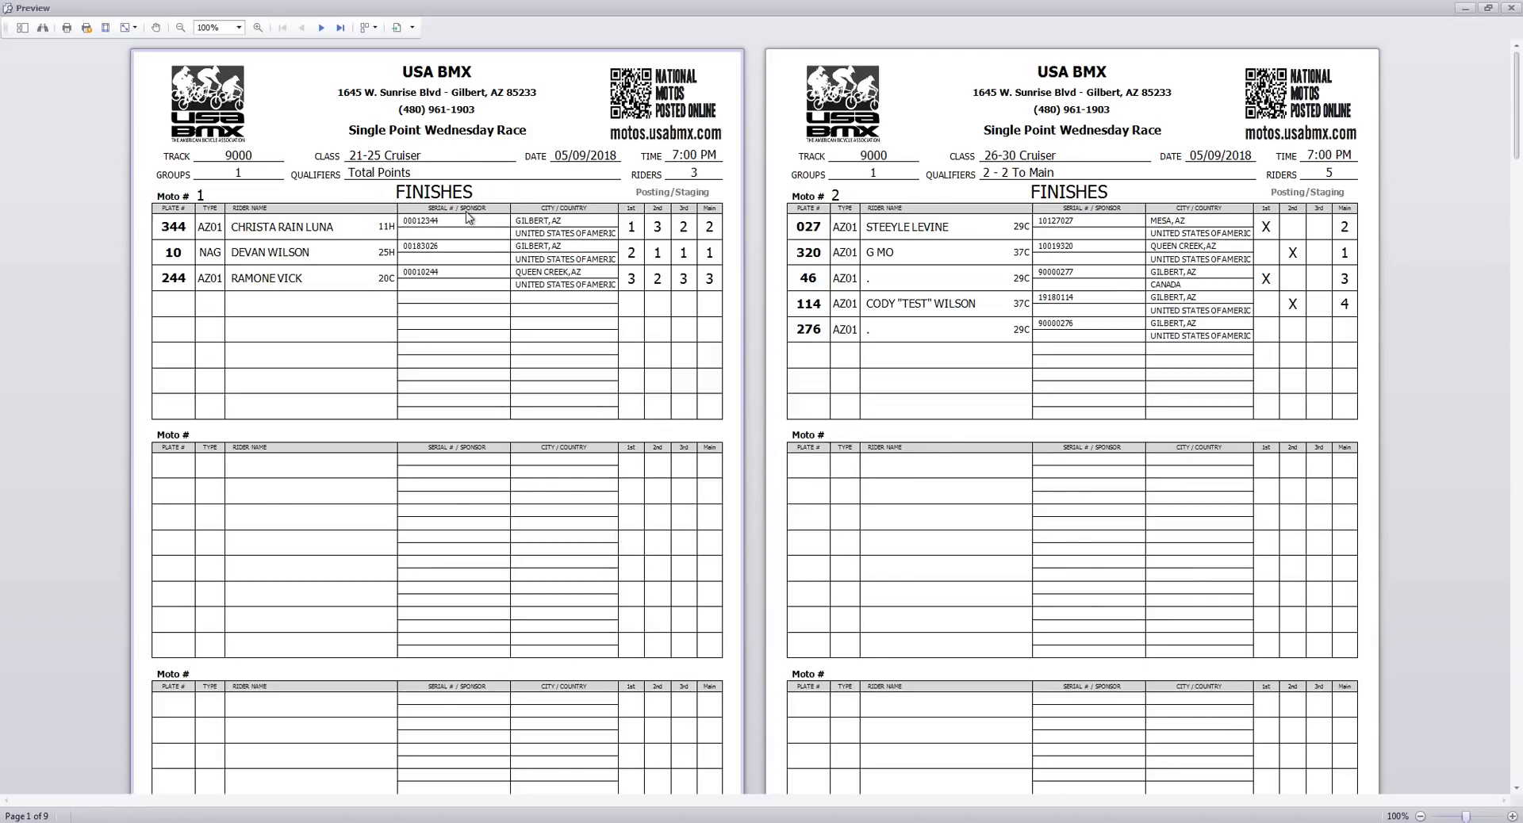
{"action": "scroll", "coordinate": [1193, 459], "scroll_direction": "down", "scroll_amount": 5}
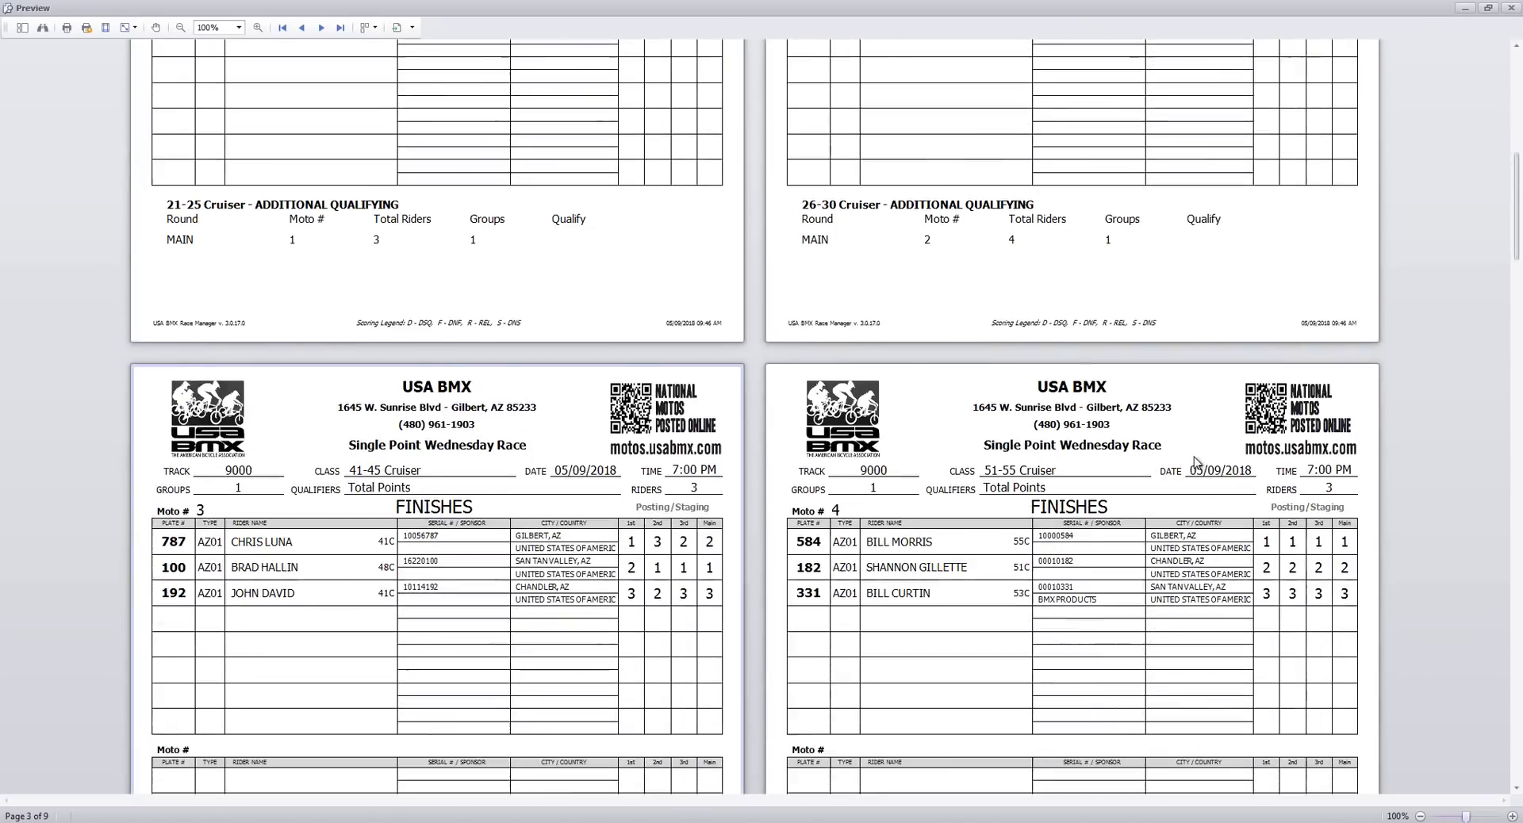
{"action": "scroll", "coordinate": [1193, 460], "scroll_direction": "down", "scroll_amount": 15}
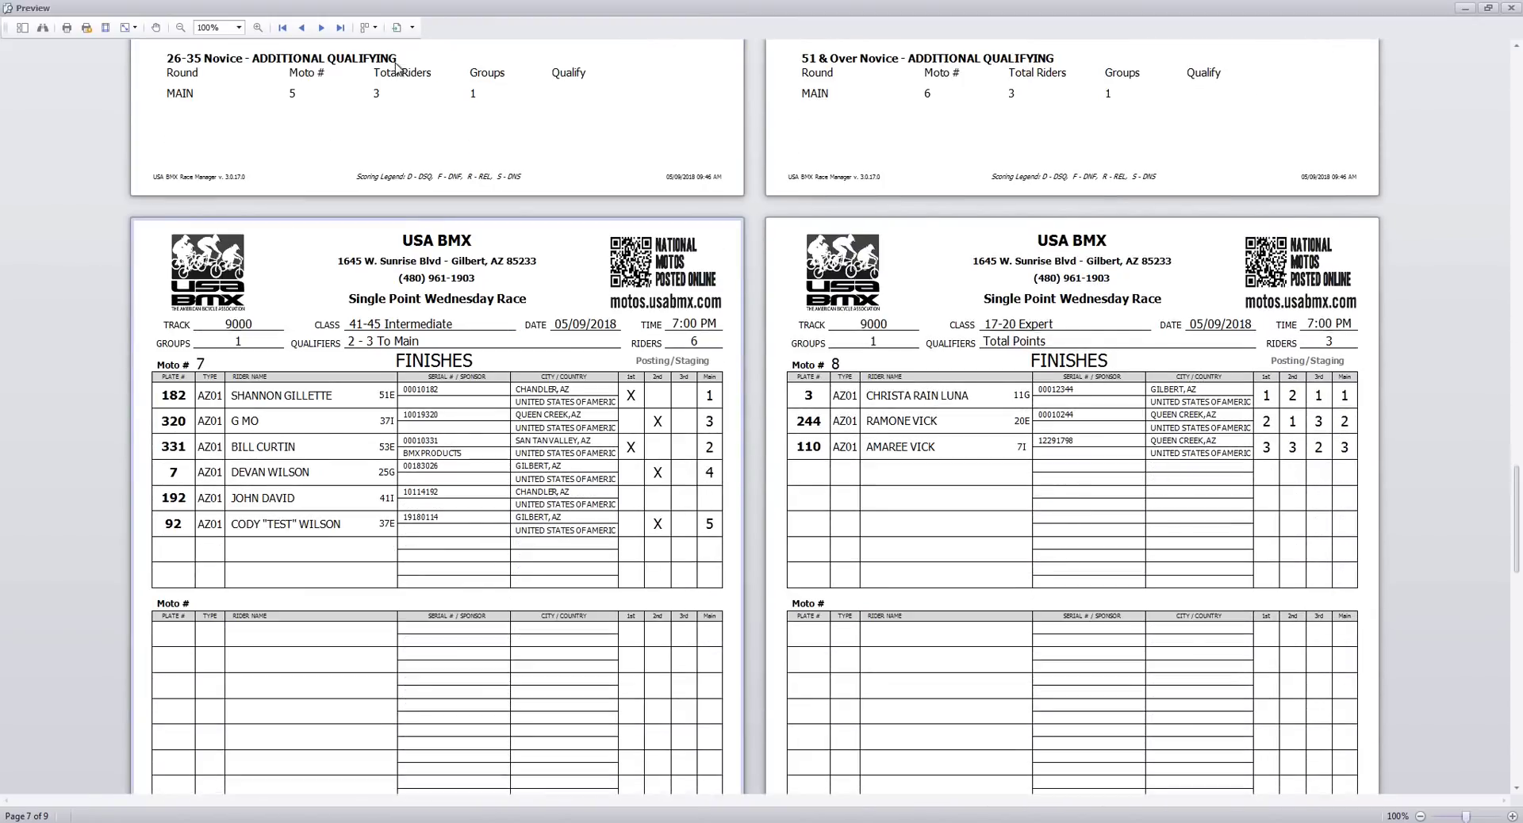
{"action": "scroll", "coordinate": [397, 67], "scroll_direction": "down", "scroll_amount": 1}
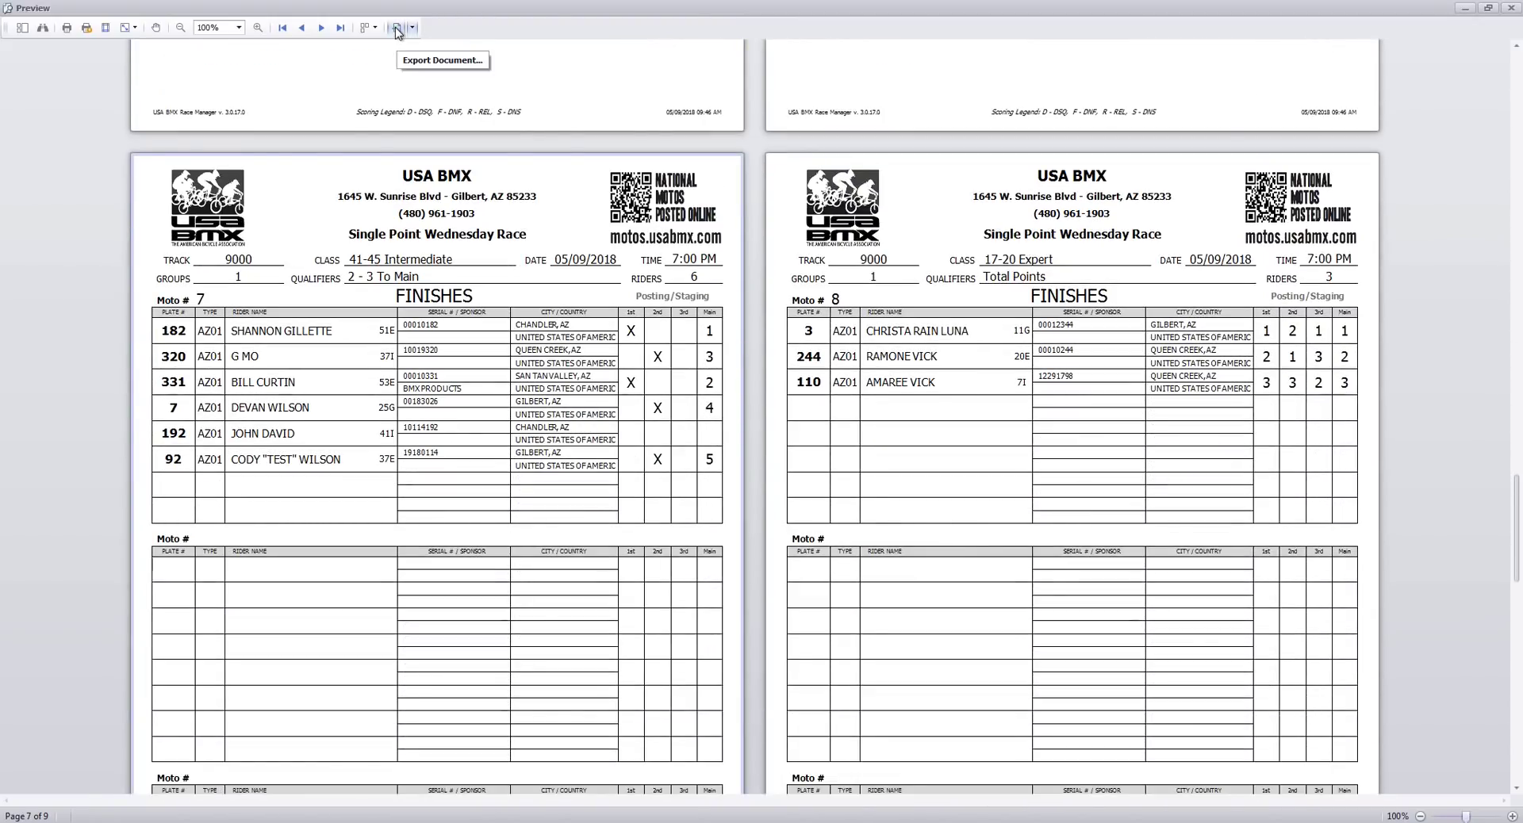
Export the preview as a PDF with default settings, overwriting May 9th Results Motosheet.pdf in Torfs.
{"action": "left_click", "coordinate": [397, 28]}
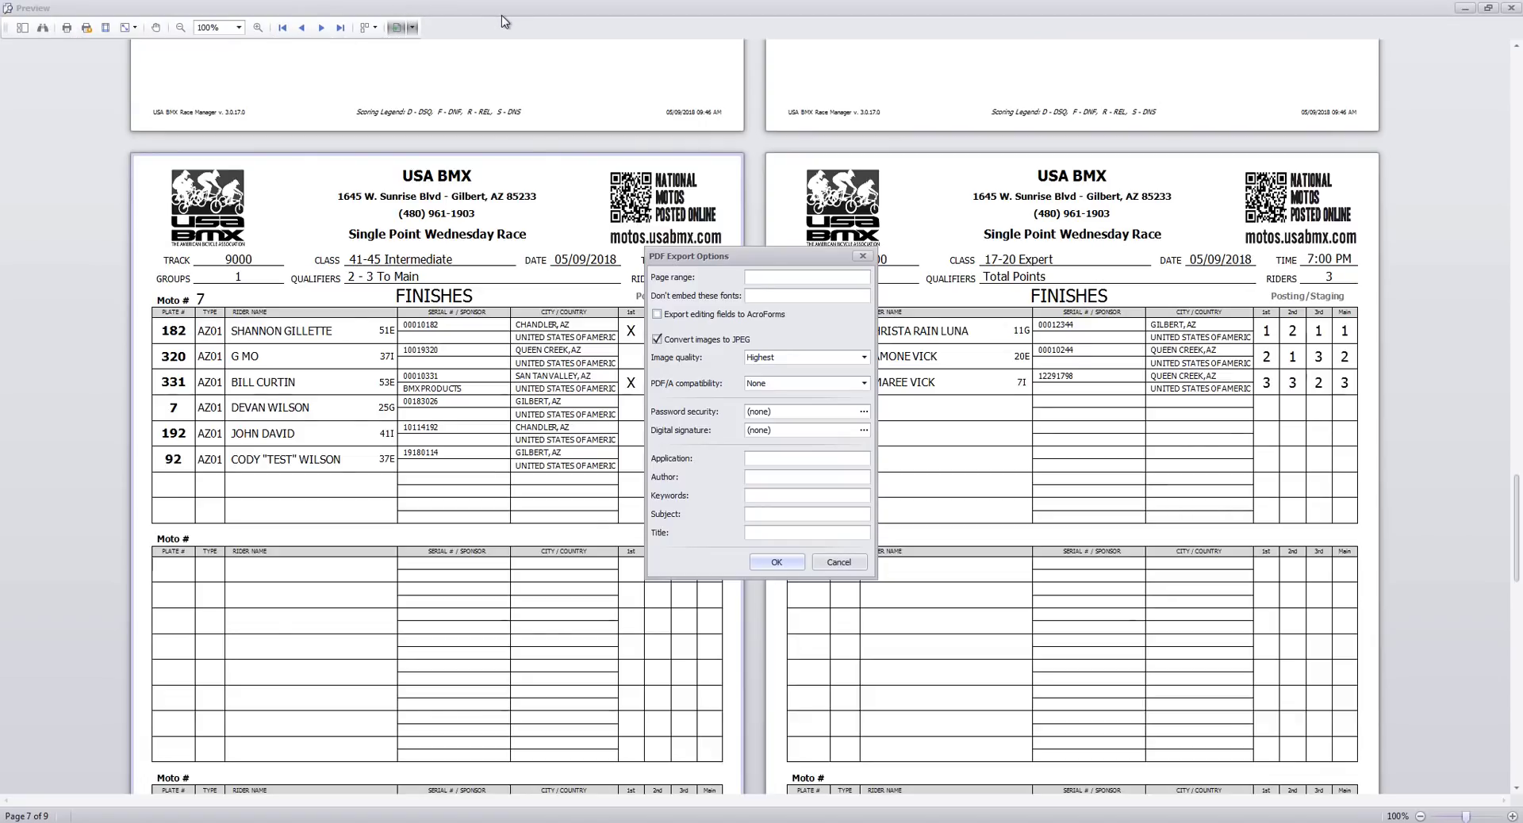
{"action": "left_click", "coordinate": [775, 562]}
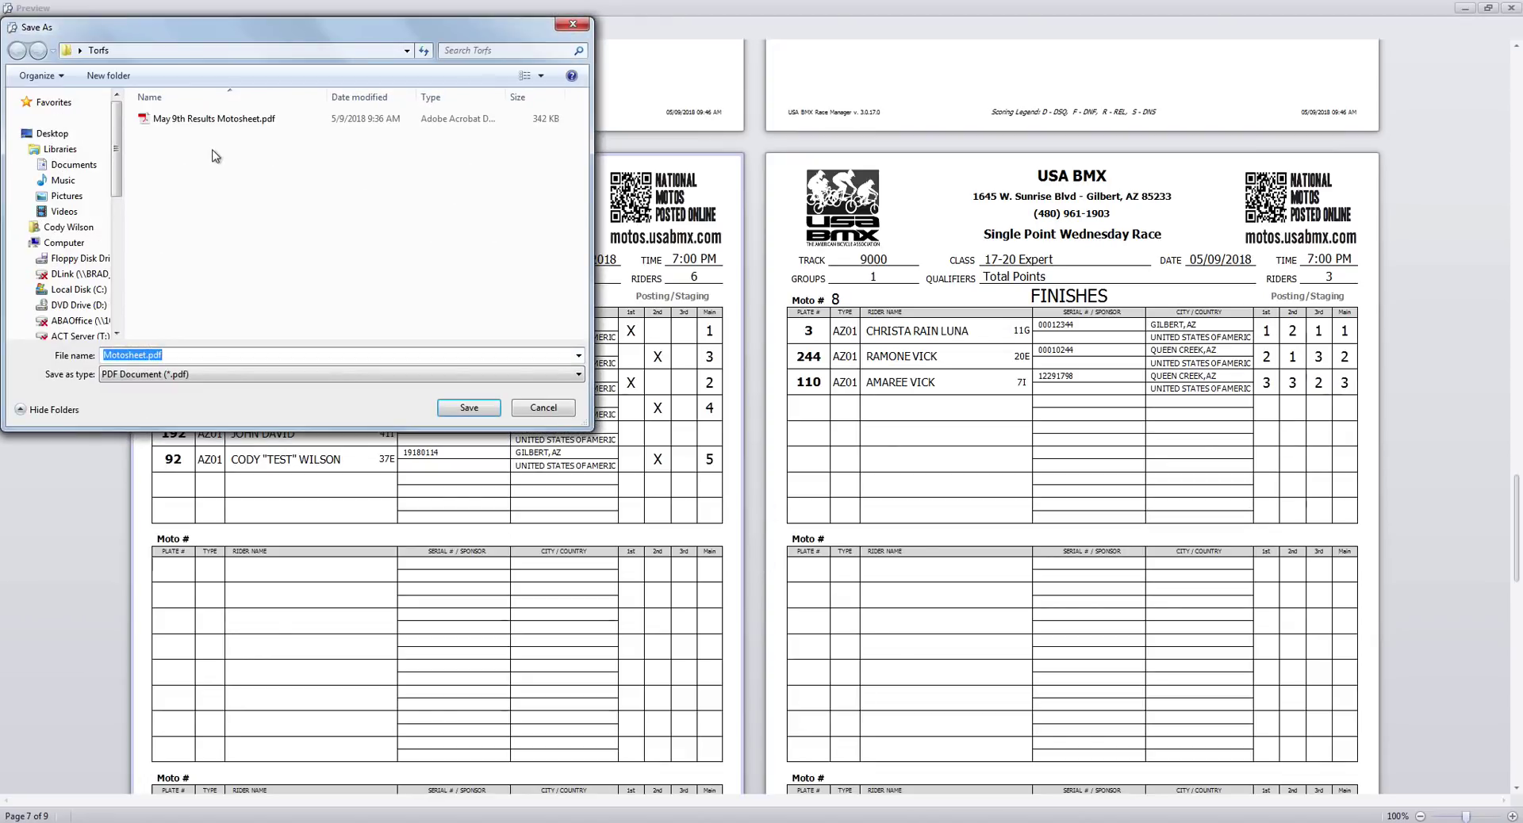
{"action": "left_click", "coordinate": [219, 119]}
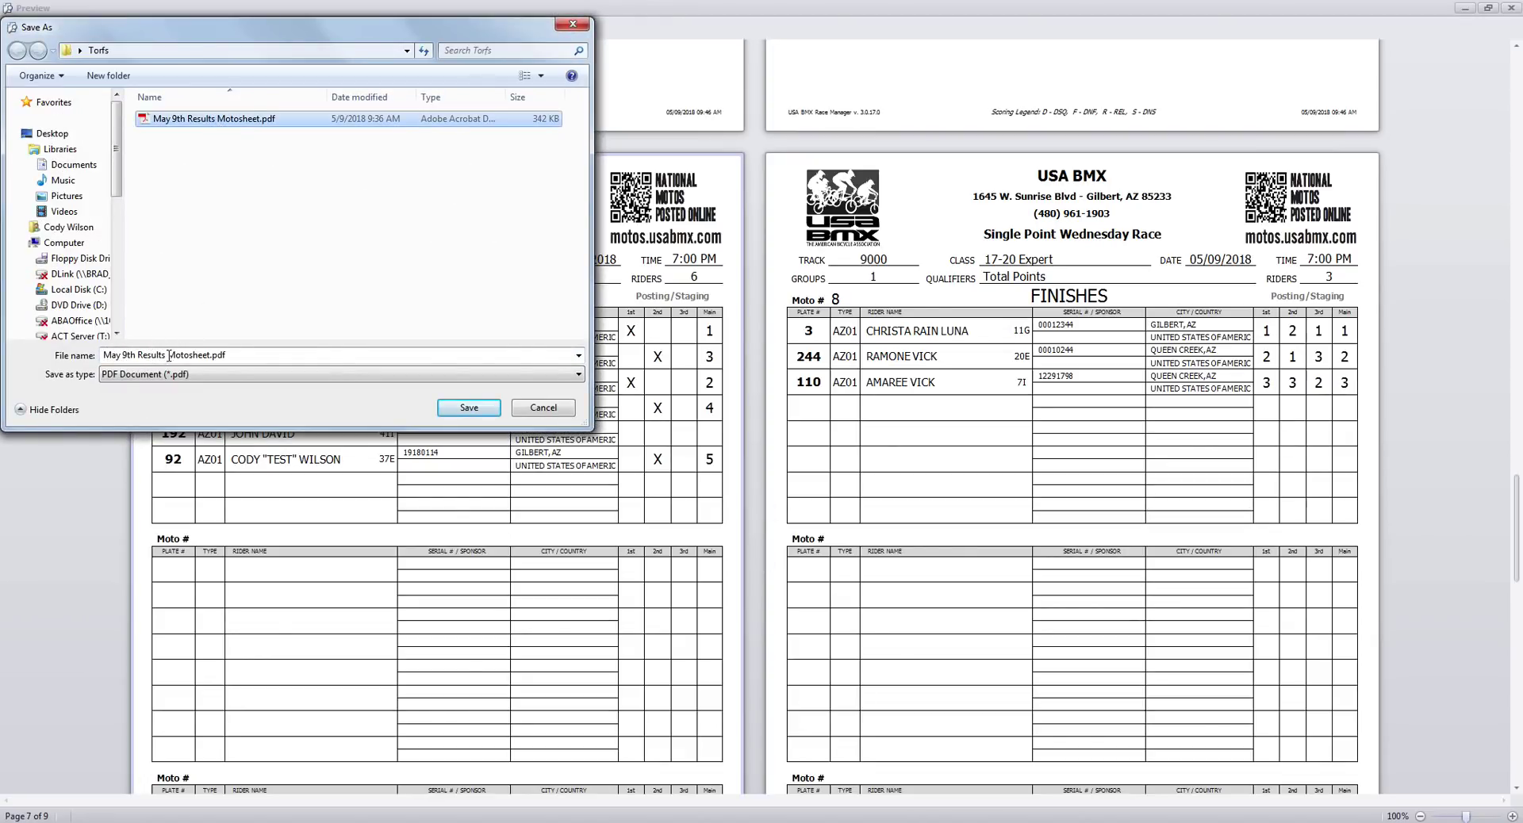
{"action": "left_click", "coordinate": [483, 409]}
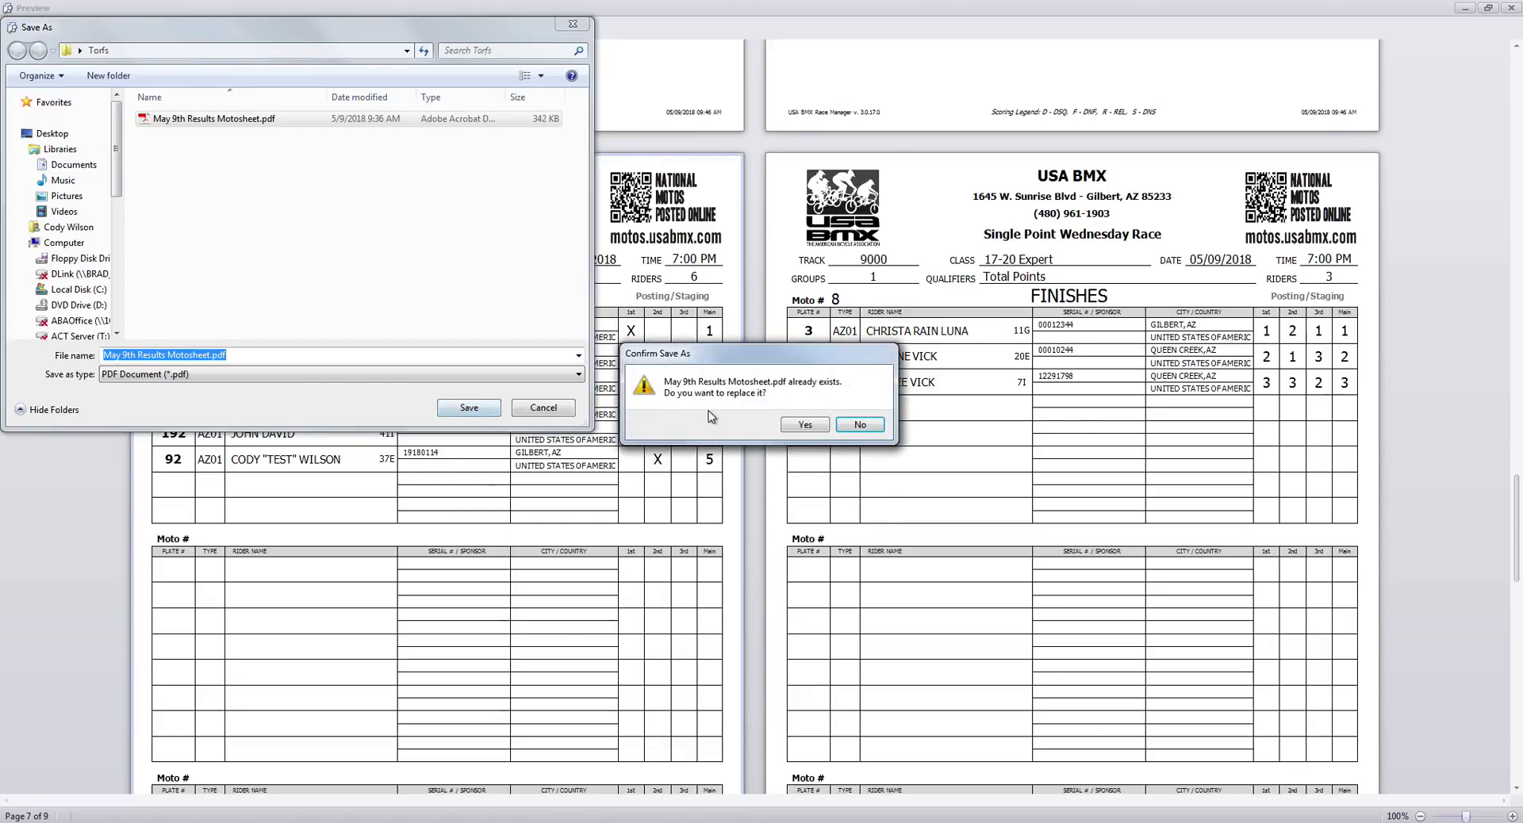
{"action": "left_click", "coordinate": [801, 425]}
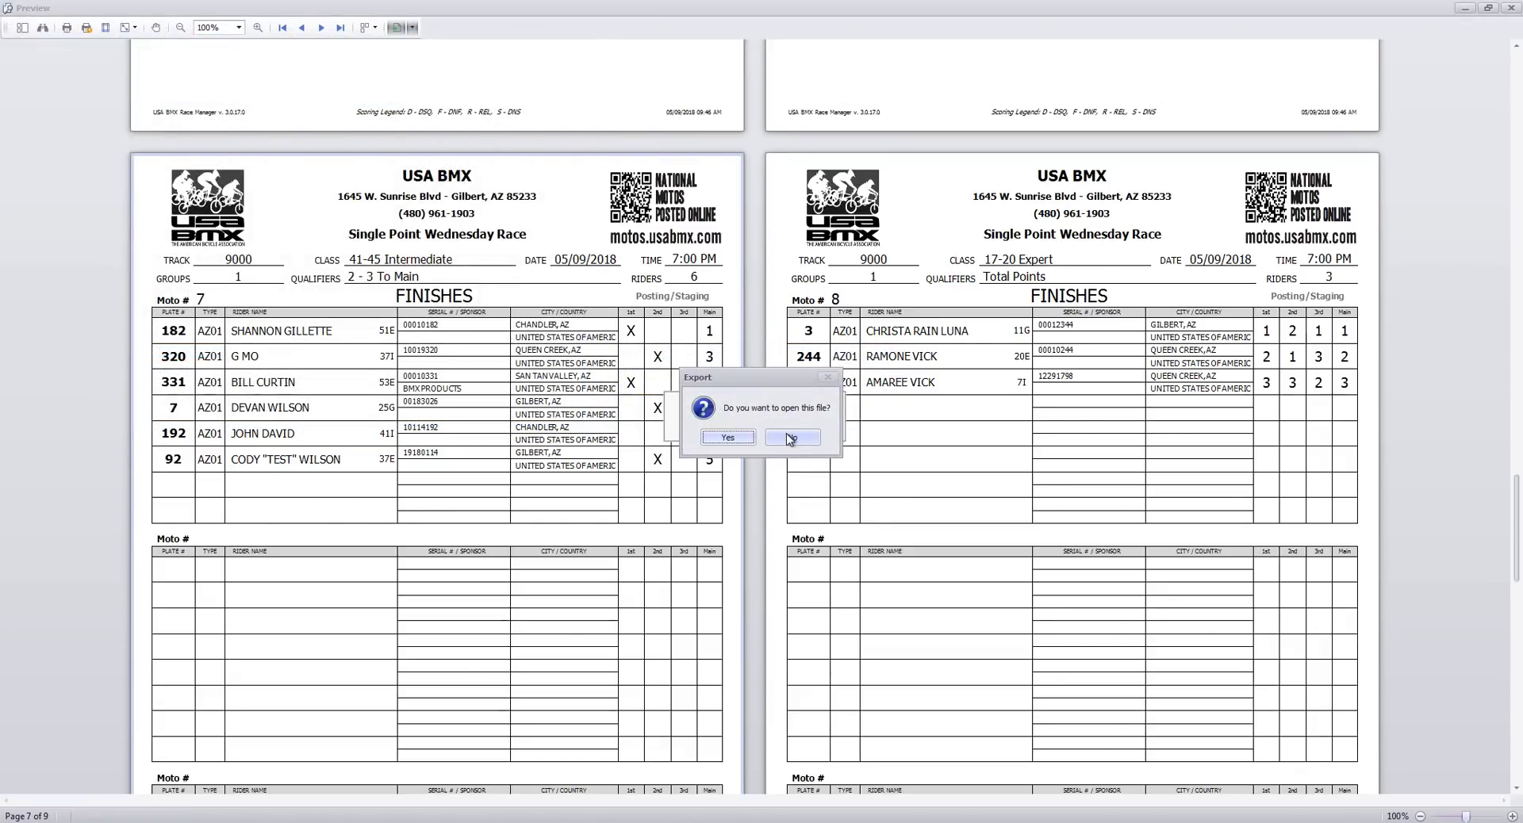
{"action": "left_click", "coordinate": [790, 439]}
{"action": "left_click", "coordinate": [1510, 8]}
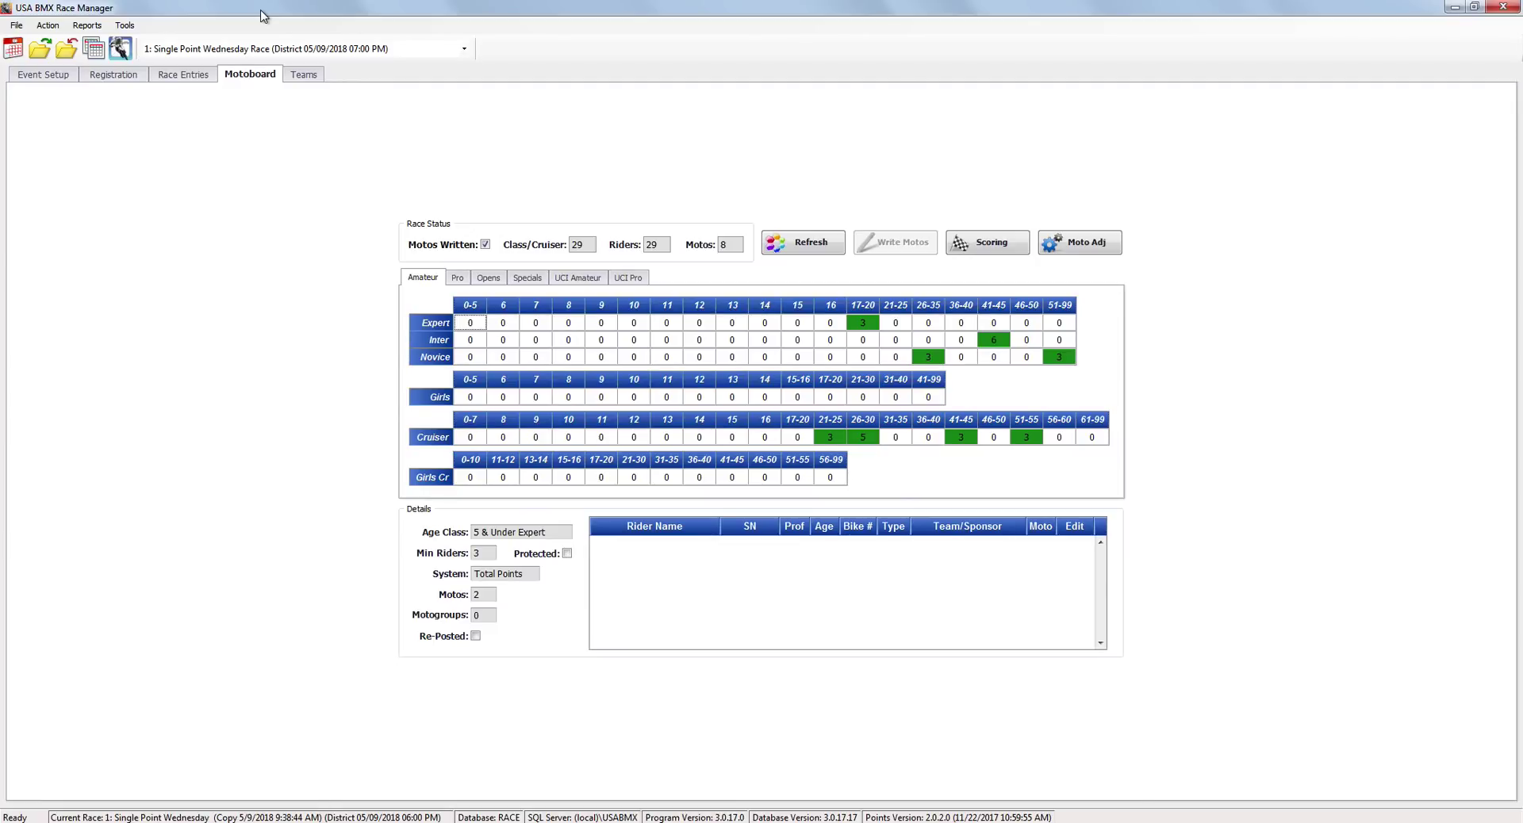
Switch to the Registration tab.
{"action": "left_click", "coordinate": [115, 76]}
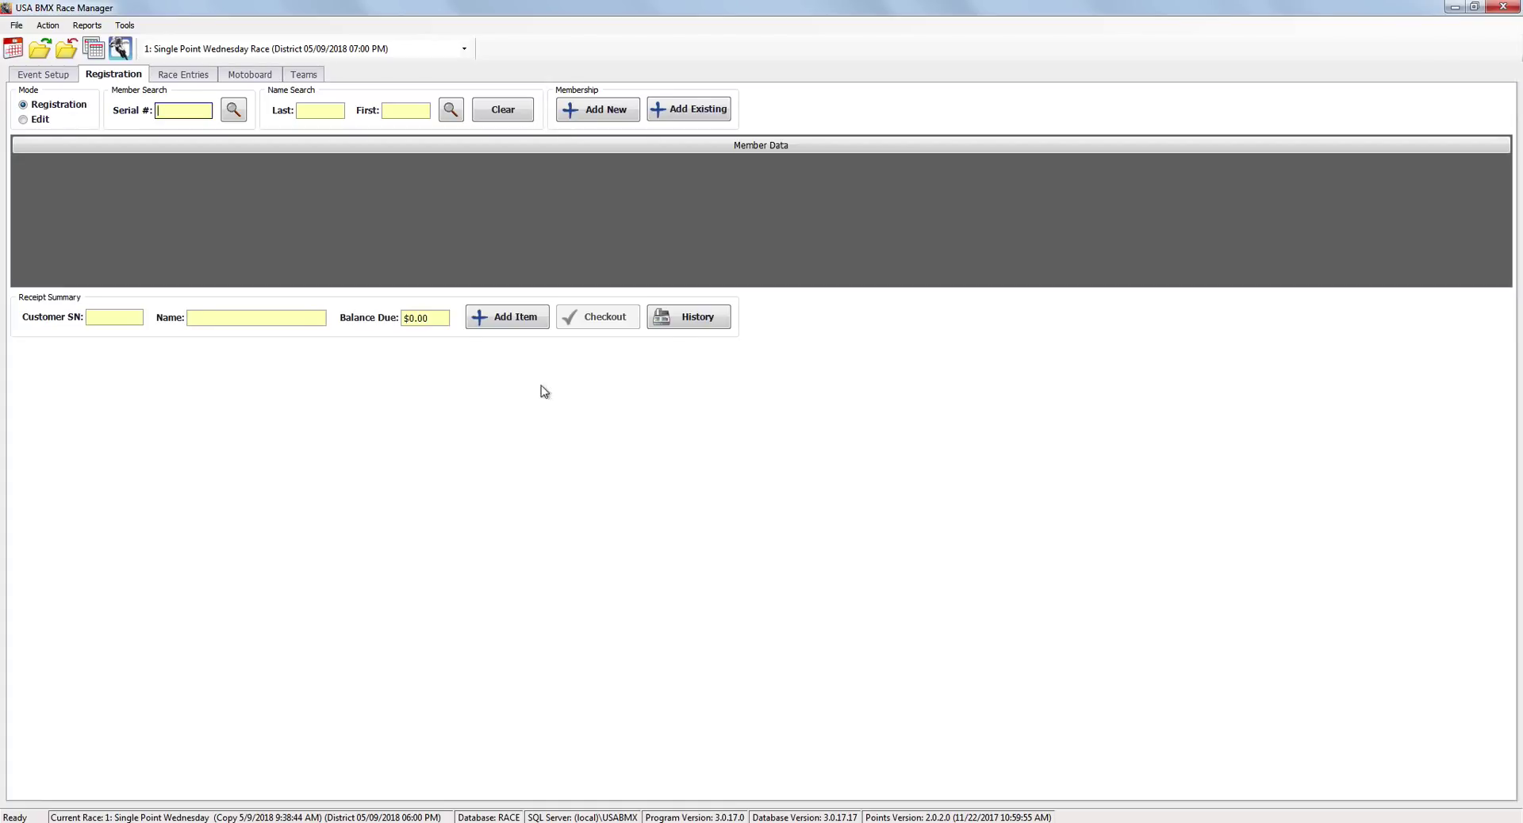
Start a new member and choose the Associate membership type, leaving the level unchanged.
{"action": "left_click", "coordinate": [591, 110]}
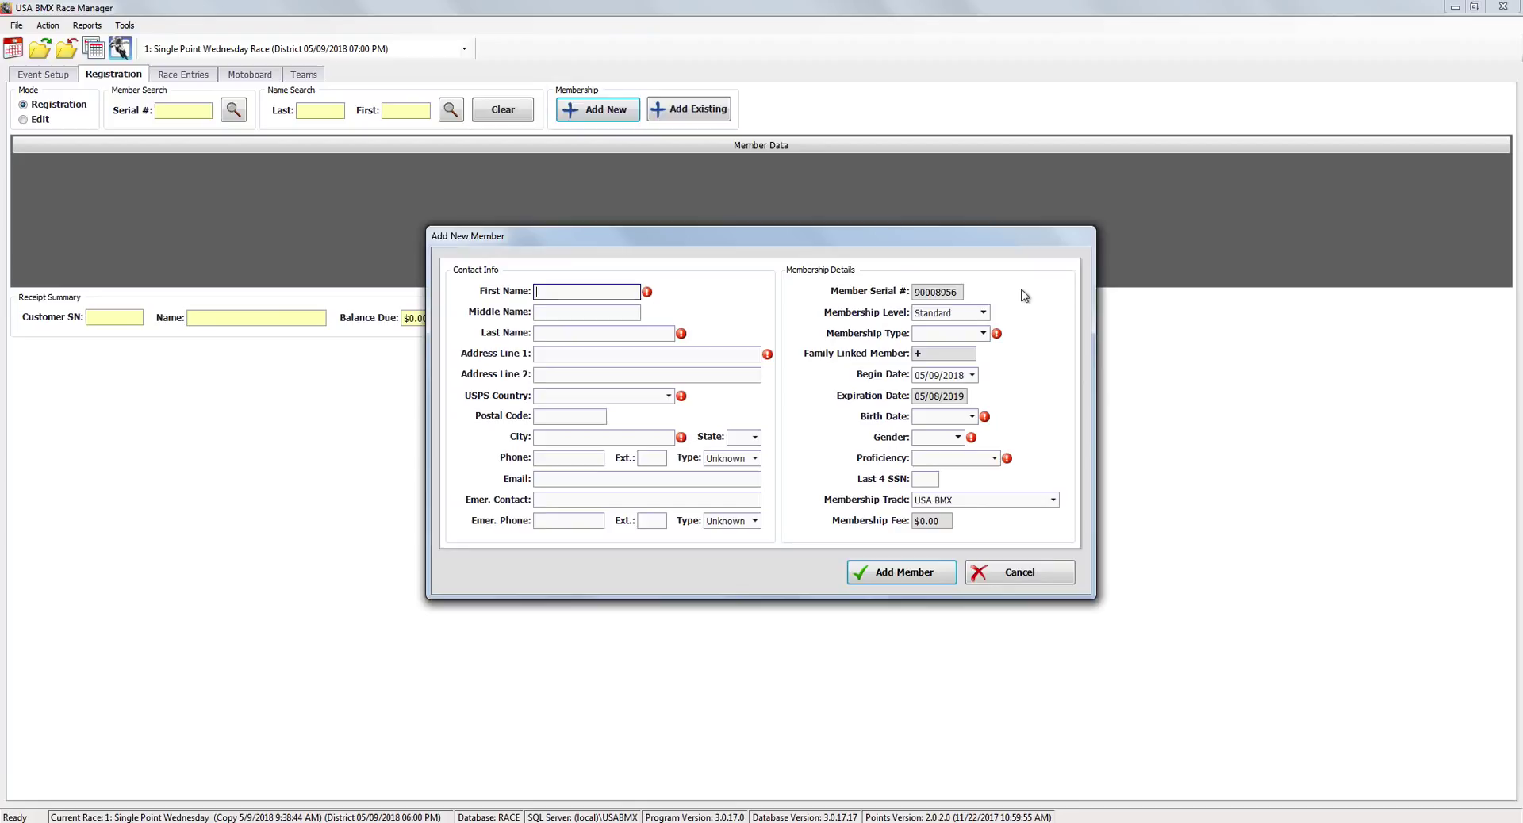
{"action": "left_click", "coordinate": [984, 334]}
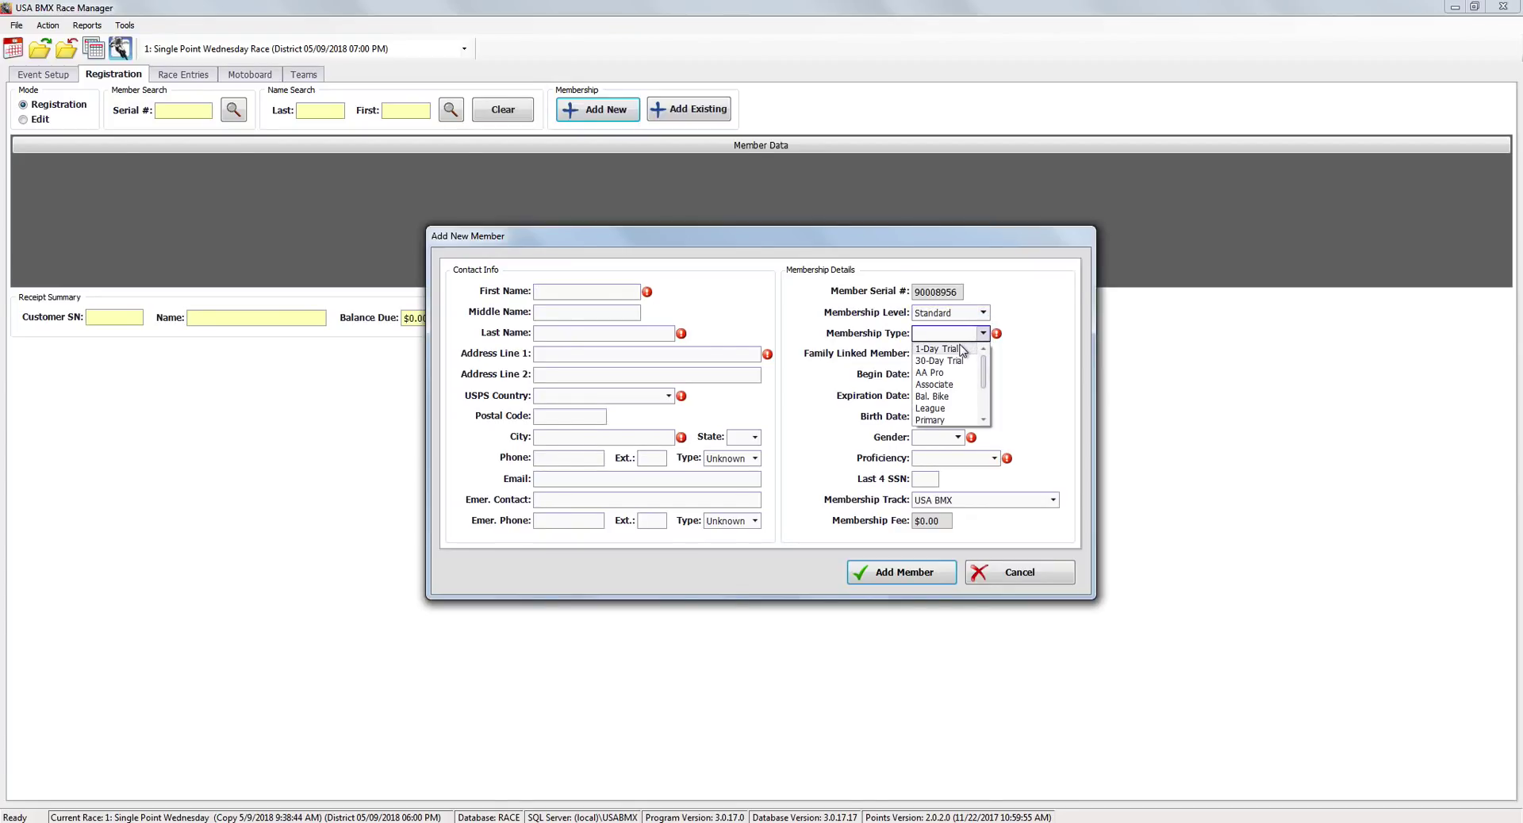
{"action": "left_click_drag", "start_coordinate": [984, 368], "coordinate": [987, 399]}
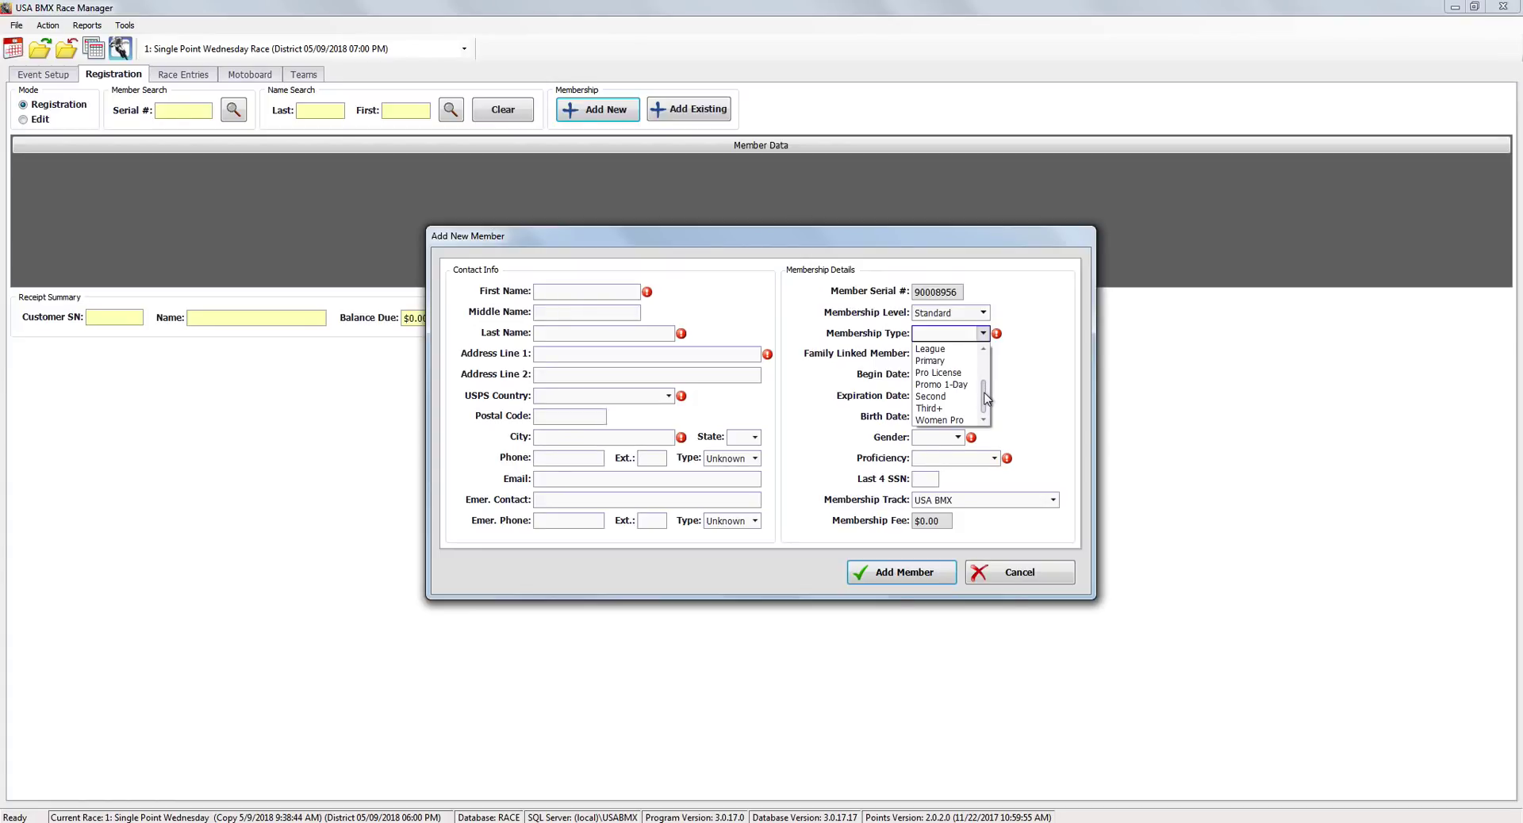
{"action": "left_click", "coordinate": [958, 385]}
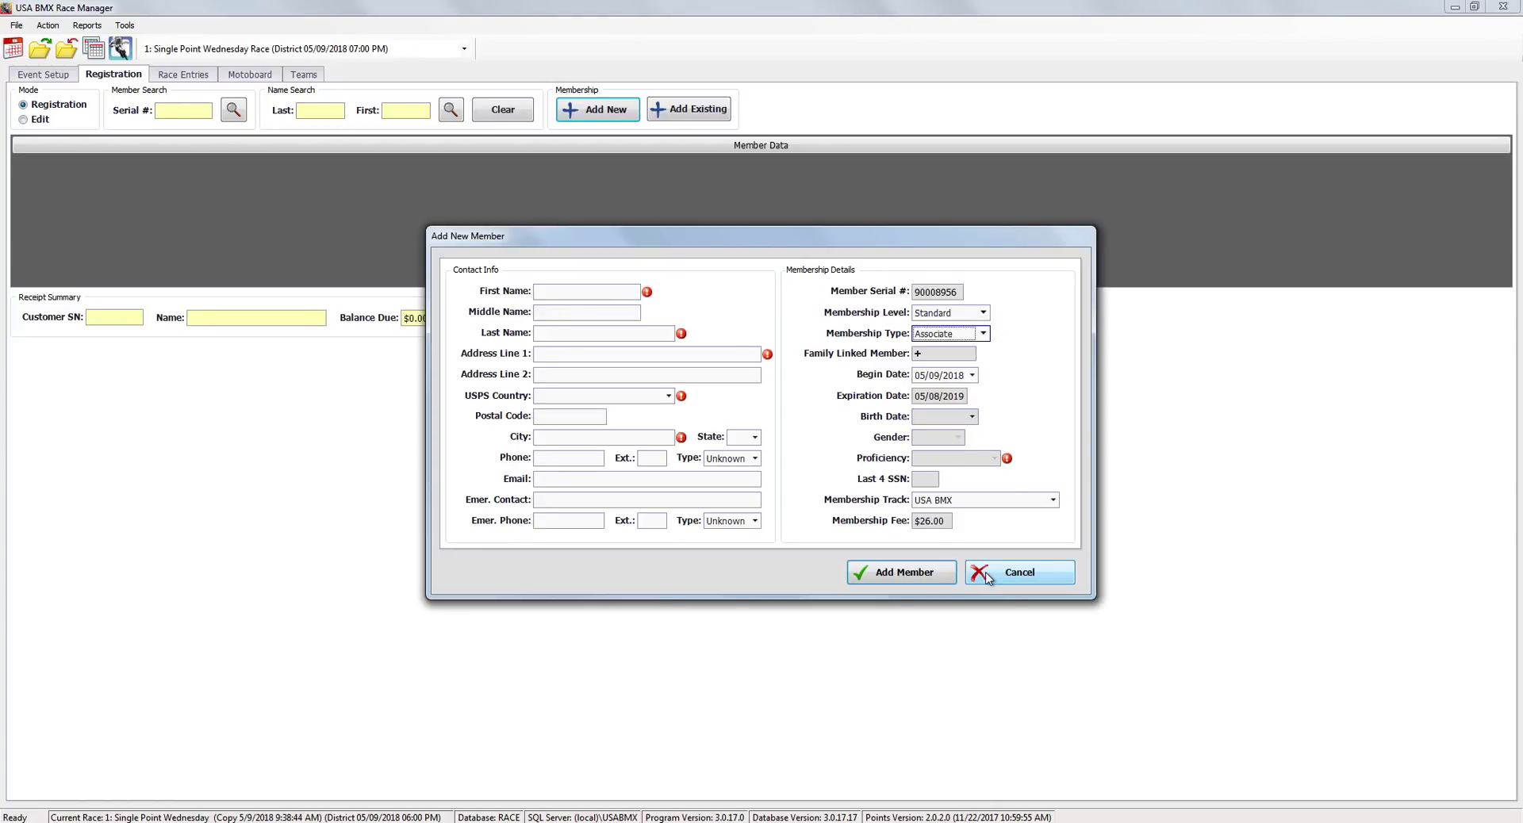
{"action": "left_click", "coordinate": [983, 312]}
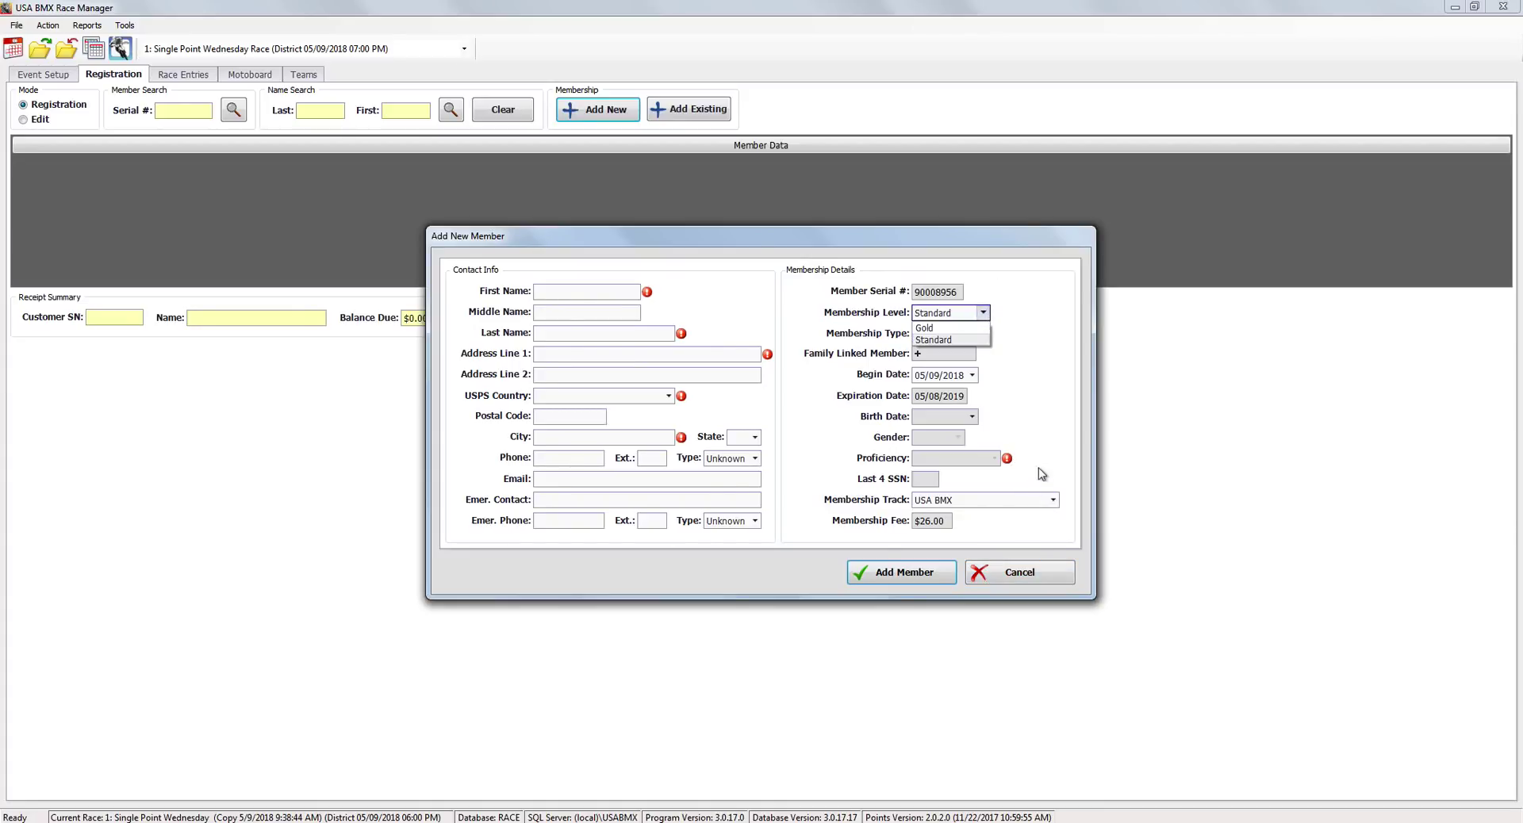
{"action": "left_click", "coordinate": [1042, 400]}
Compare the Promo 1-Day and 1-Day Trial membership types.
{"action": "left_click", "coordinate": [983, 333]}
{"action": "scroll", "coordinate": [959, 383], "scroll_direction": "down", "scroll_amount": 2}
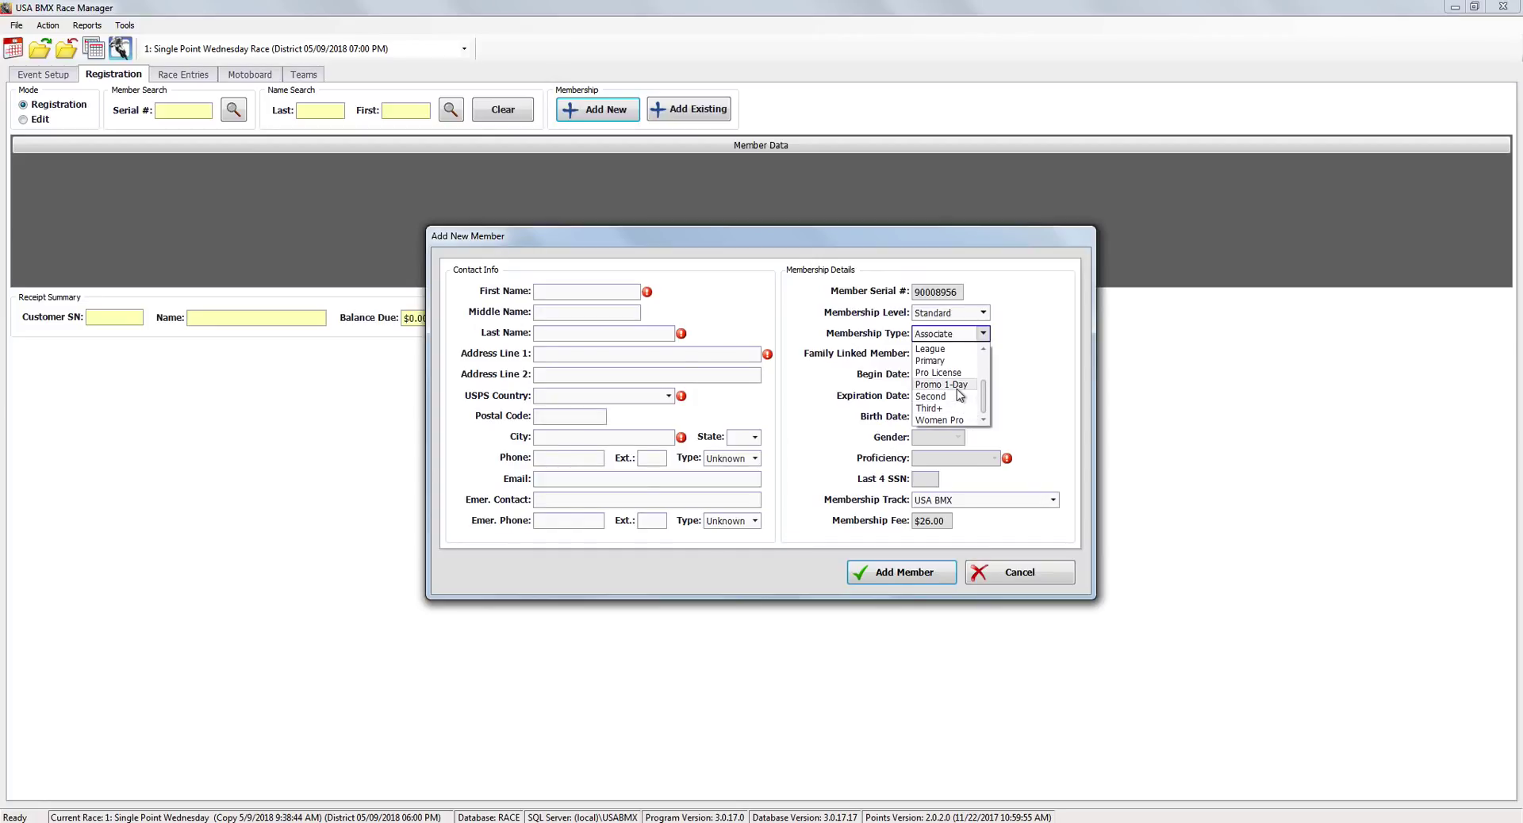
{"action": "left_click", "coordinate": [948, 385]}
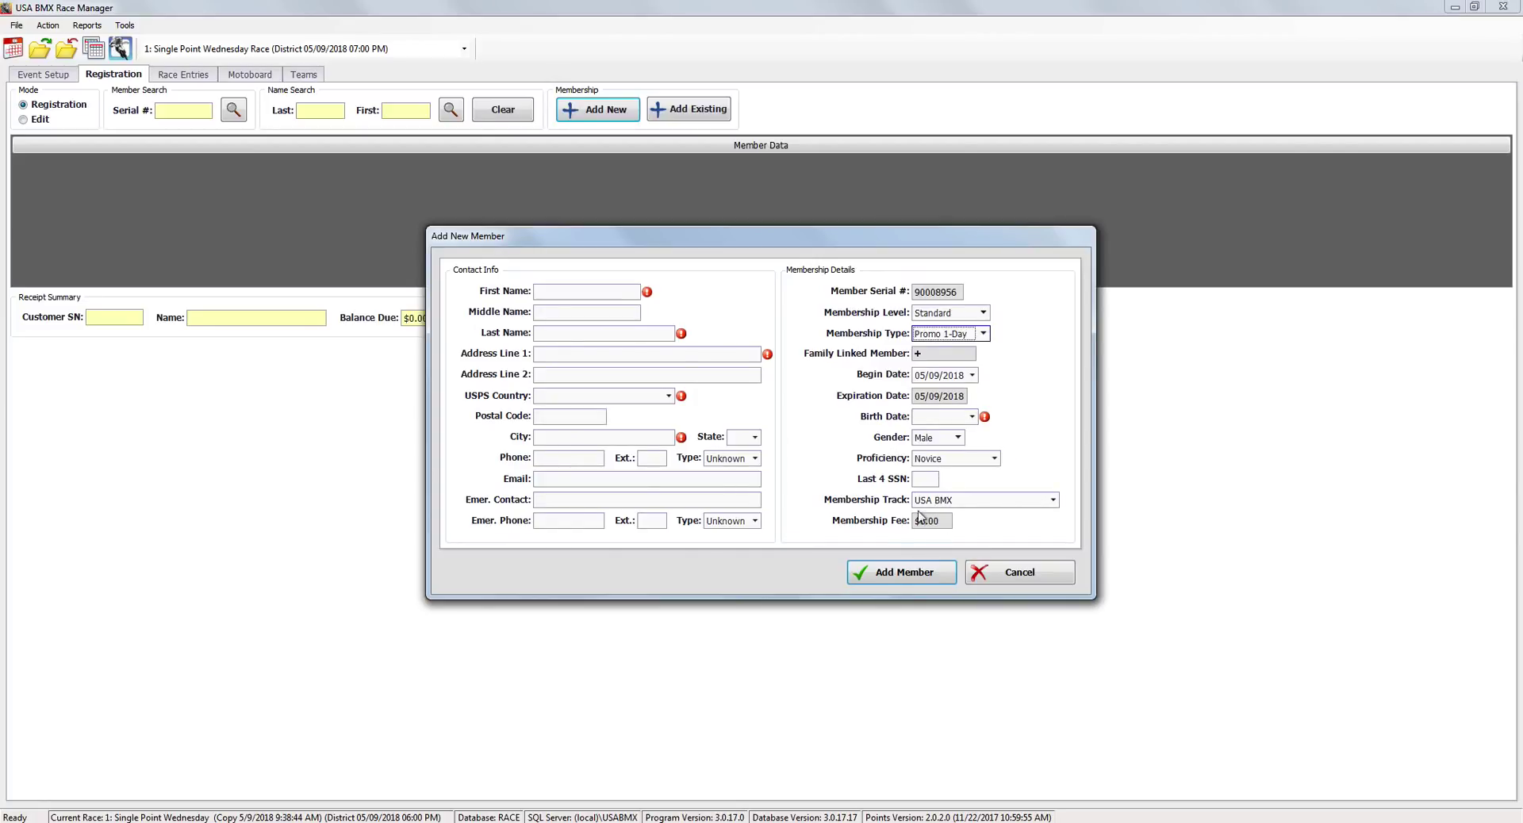
{"action": "left_click", "coordinate": [982, 333]}
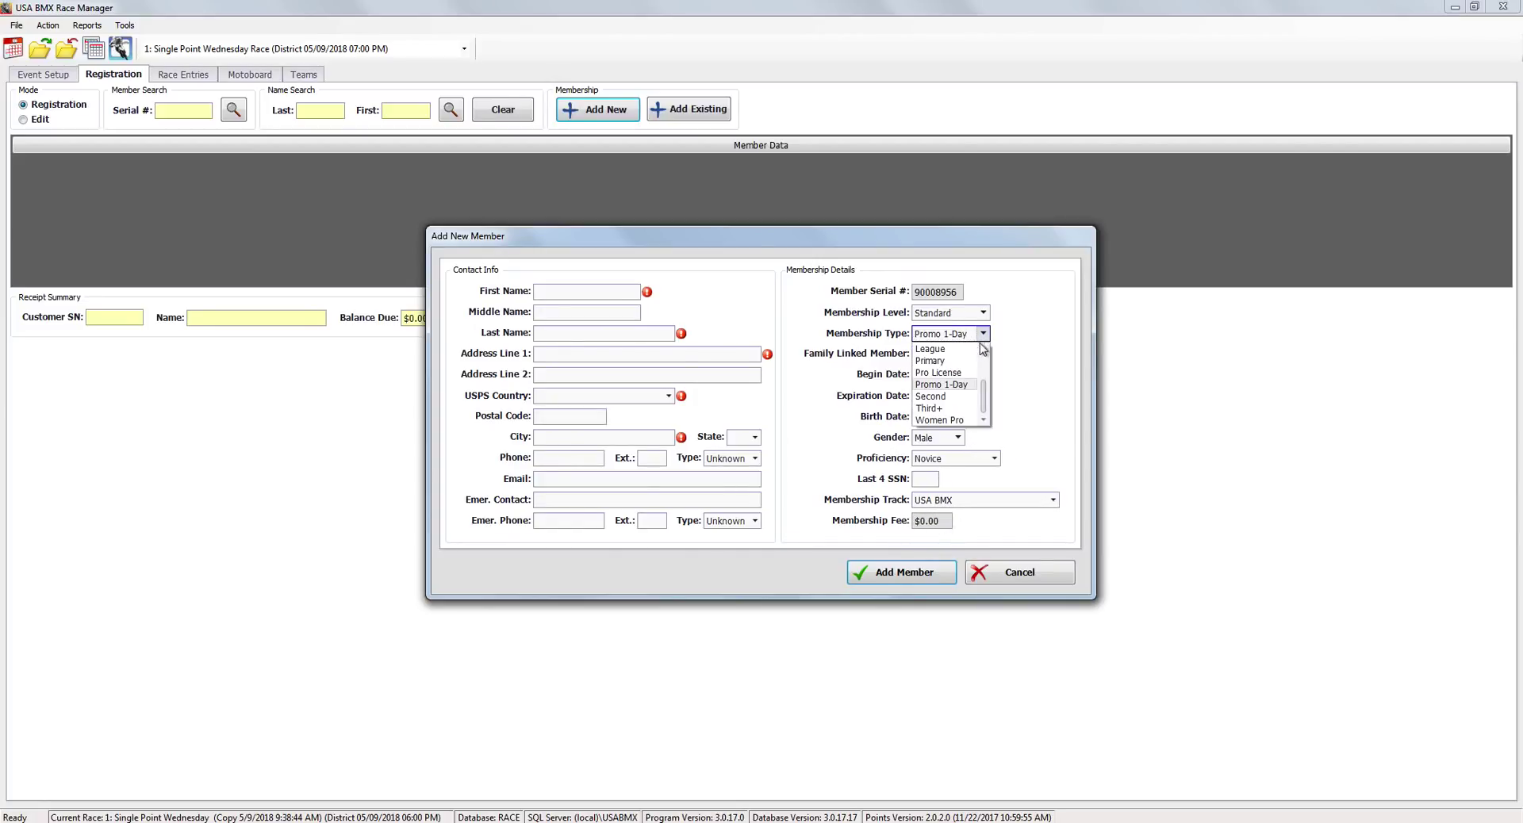
{"action": "scroll", "coordinate": [952, 381], "scroll_direction": "up", "scroll_amount": 2}
{"action": "left_click", "coordinate": [940, 347]}
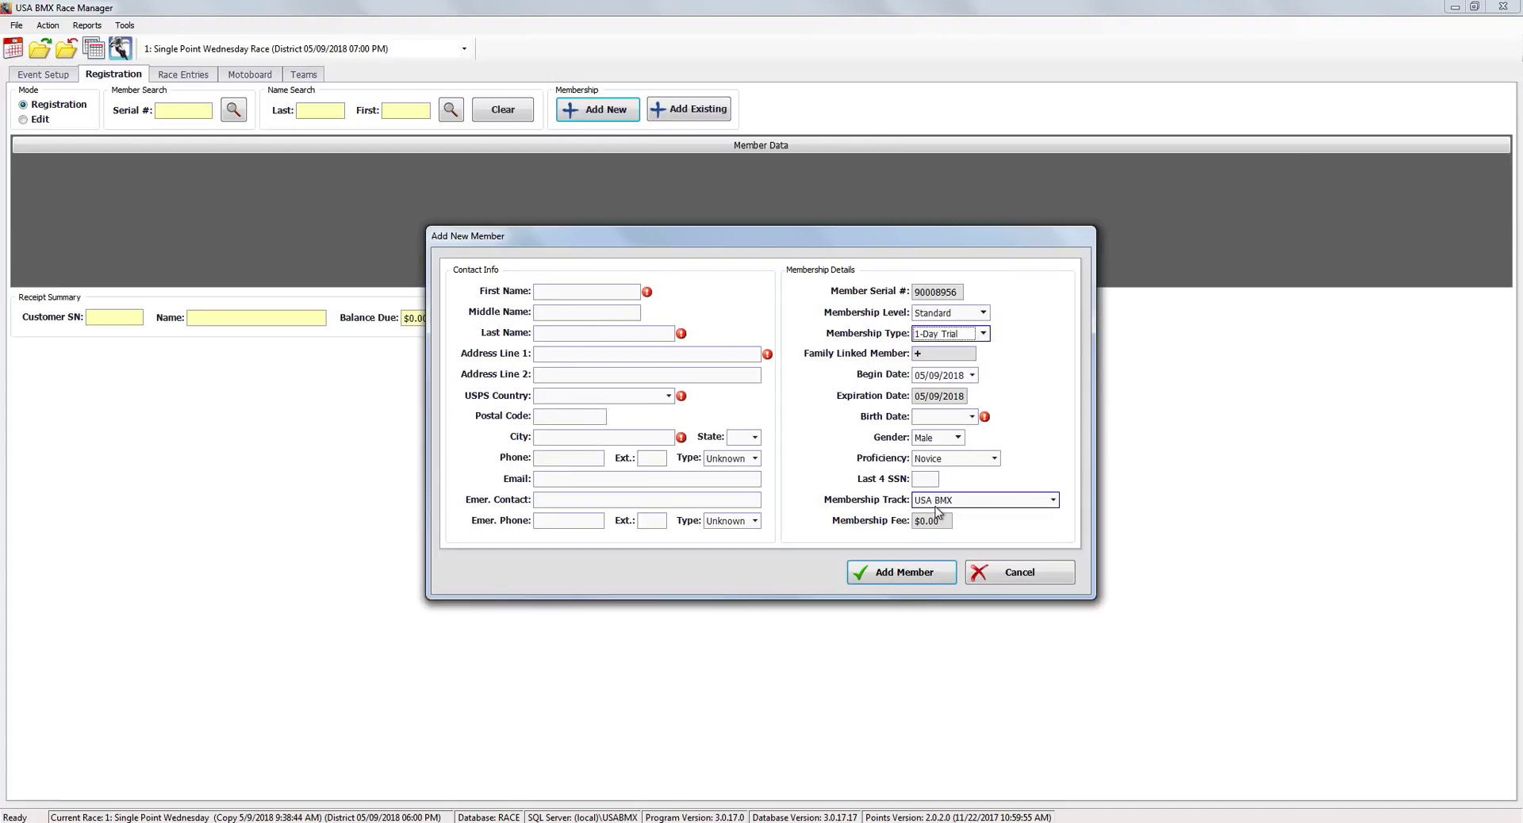
{"action": "left_click", "coordinate": [946, 417]}
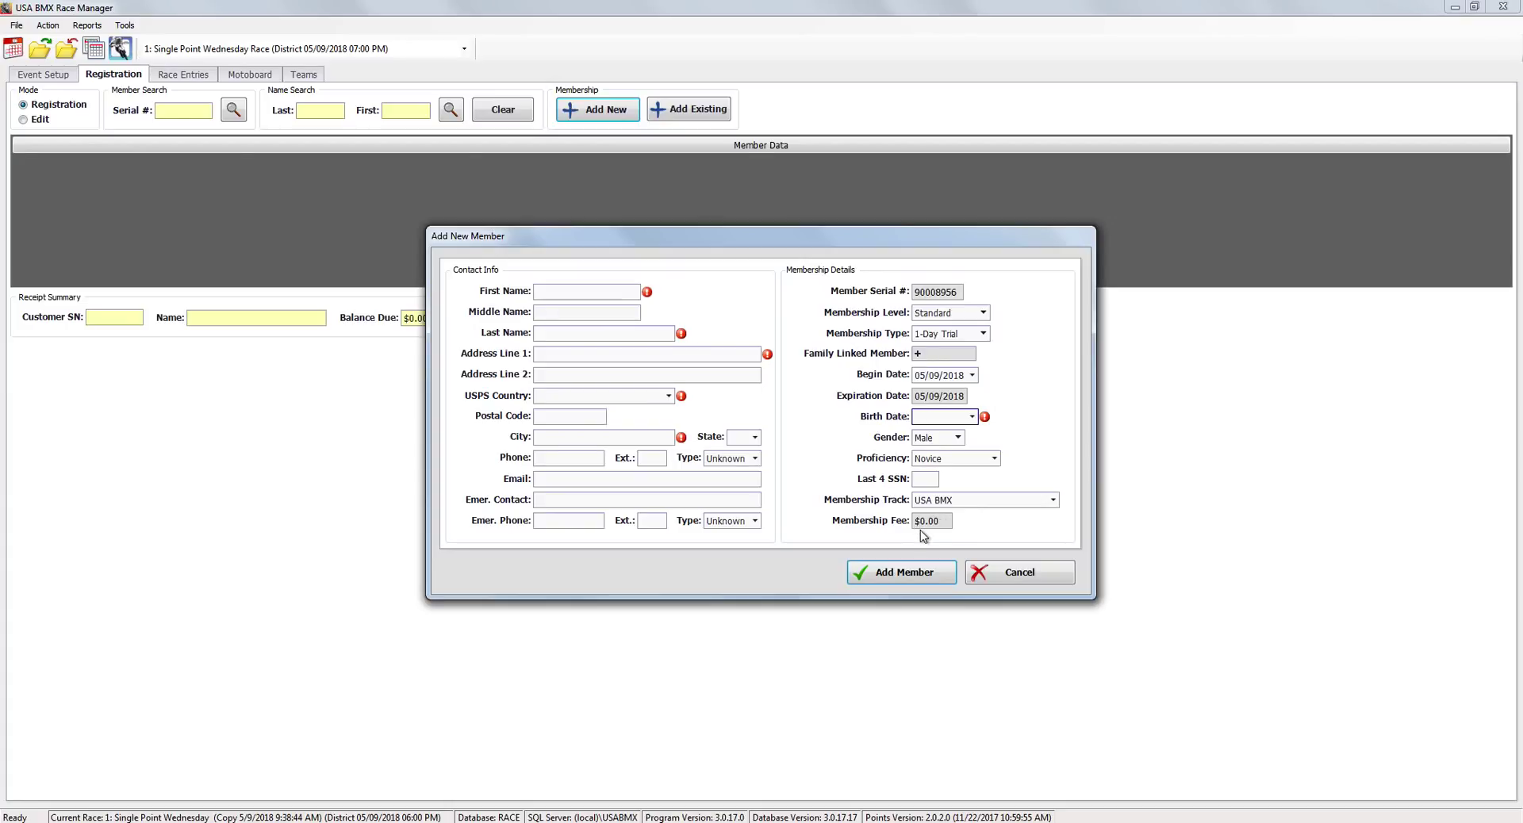
Check the Primary membership type, then cancel the new member form.
{"action": "left_click", "coordinate": [983, 334]}
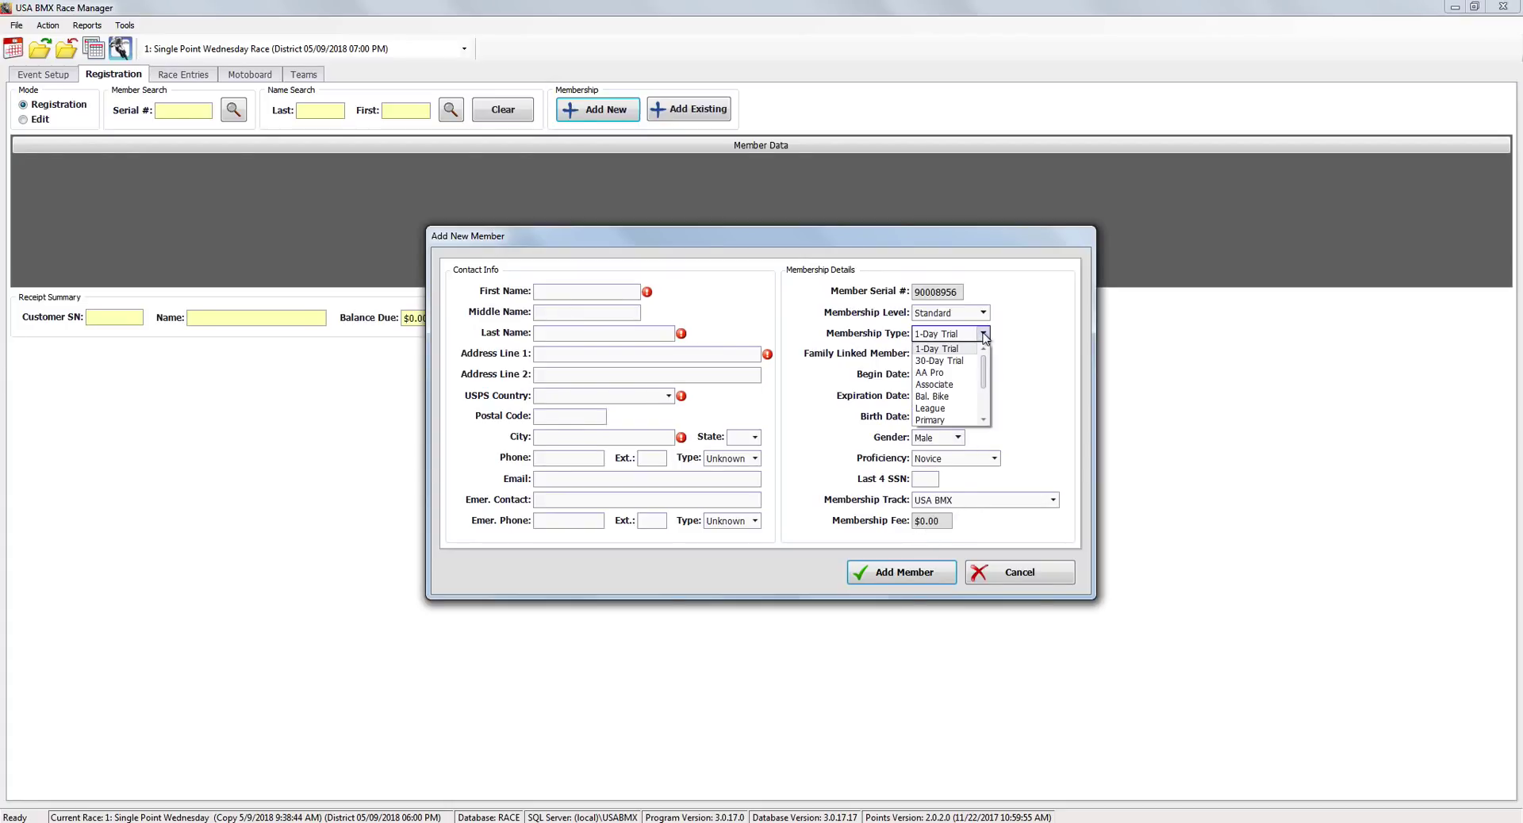
{"action": "left_click_drag", "start_coordinate": [986, 379], "coordinate": [986, 412]}
{"action": "left_click", "coordinate": [965, 393]}
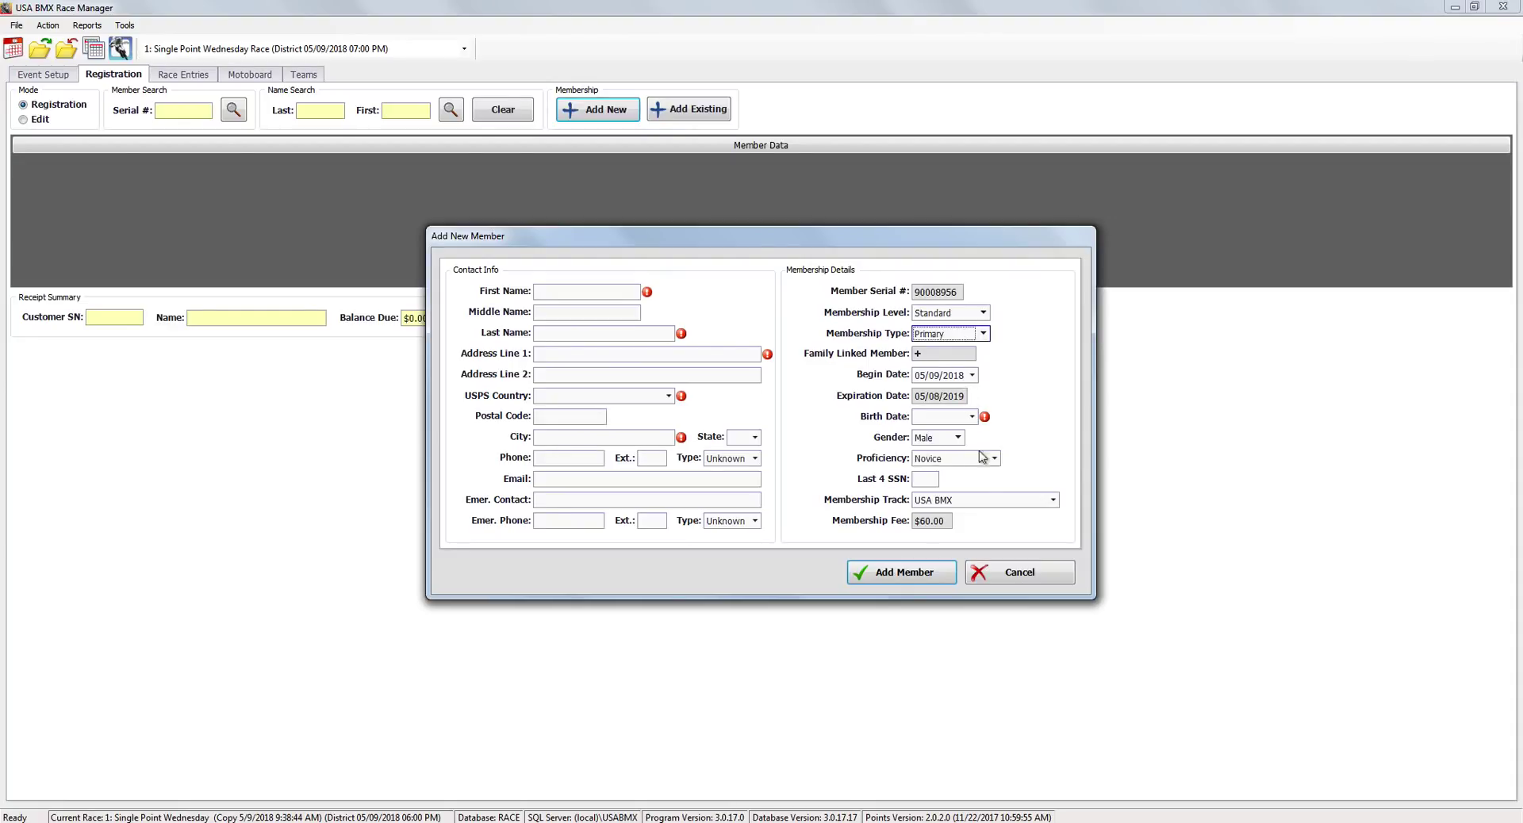
{"action": "left_click", "coordinate": [998, 576]}
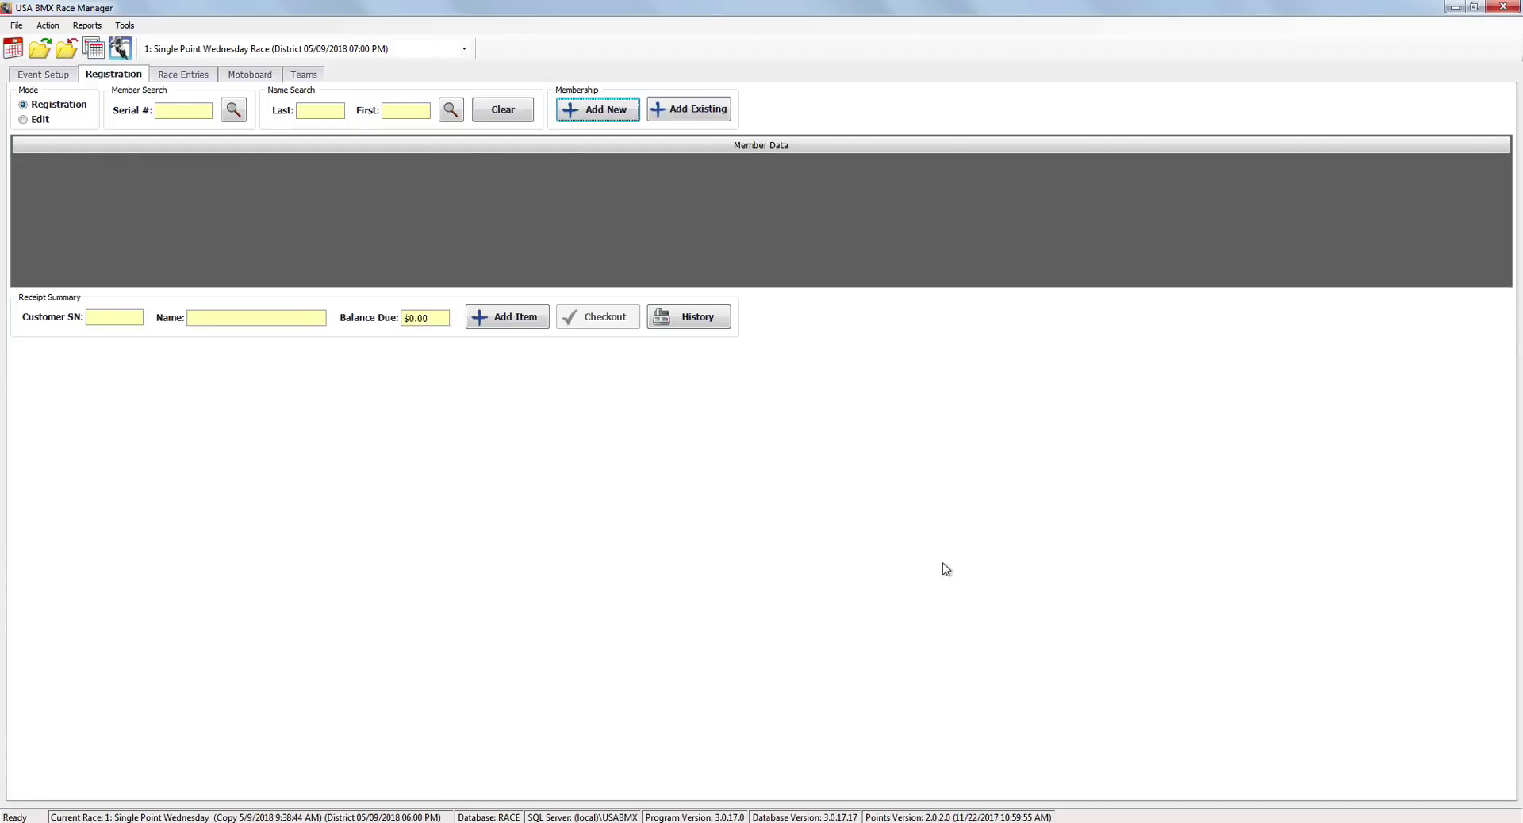
Launch the TORF Creation Wizard from Reports and advance past its welcome page.
{"action": "left_click", "coordinate": [86, 28]}
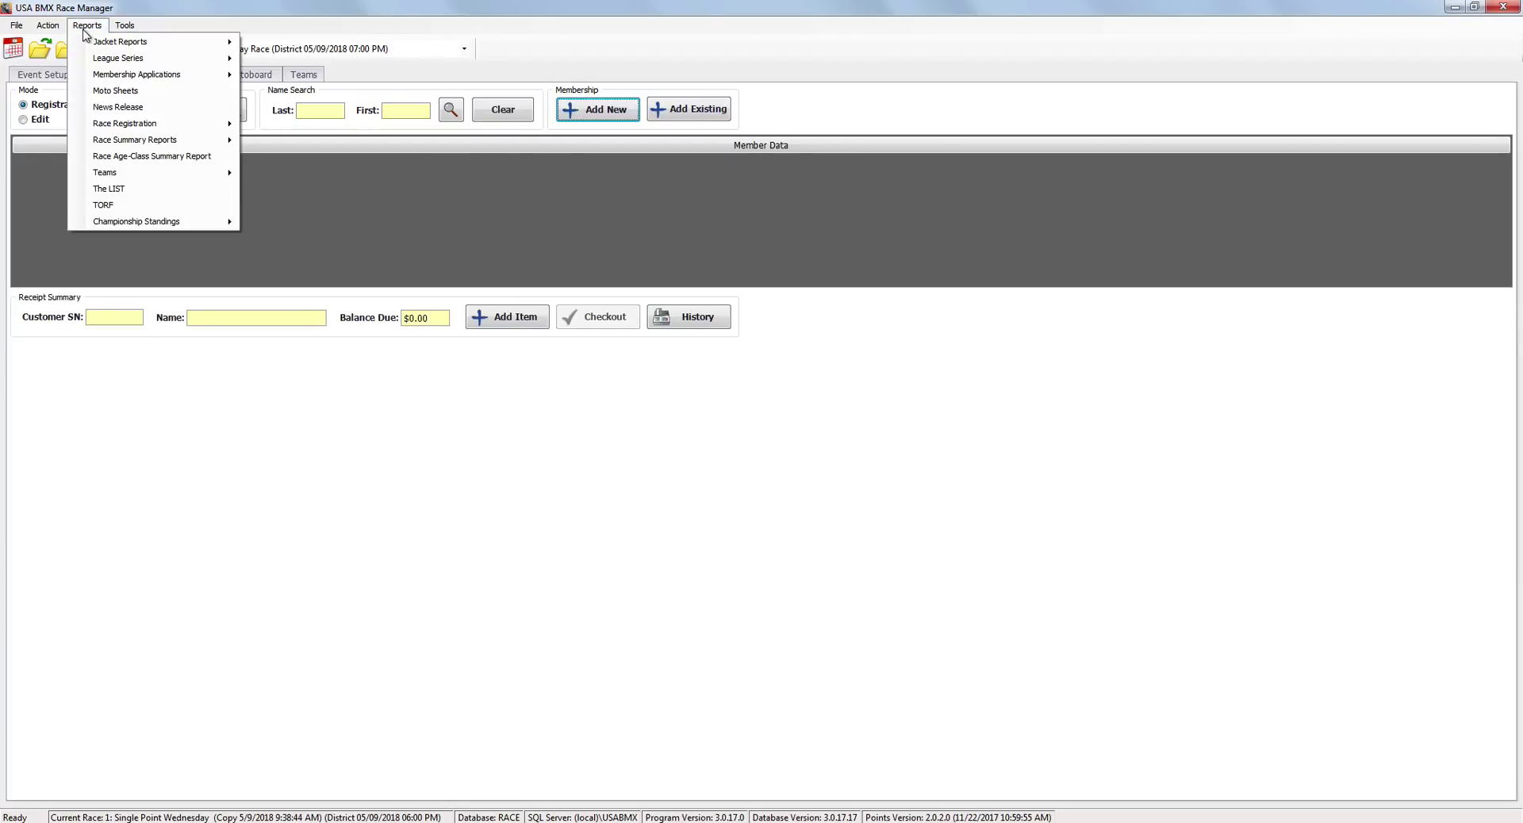
{"action": "left_click", "coordinate": [124, 206]}
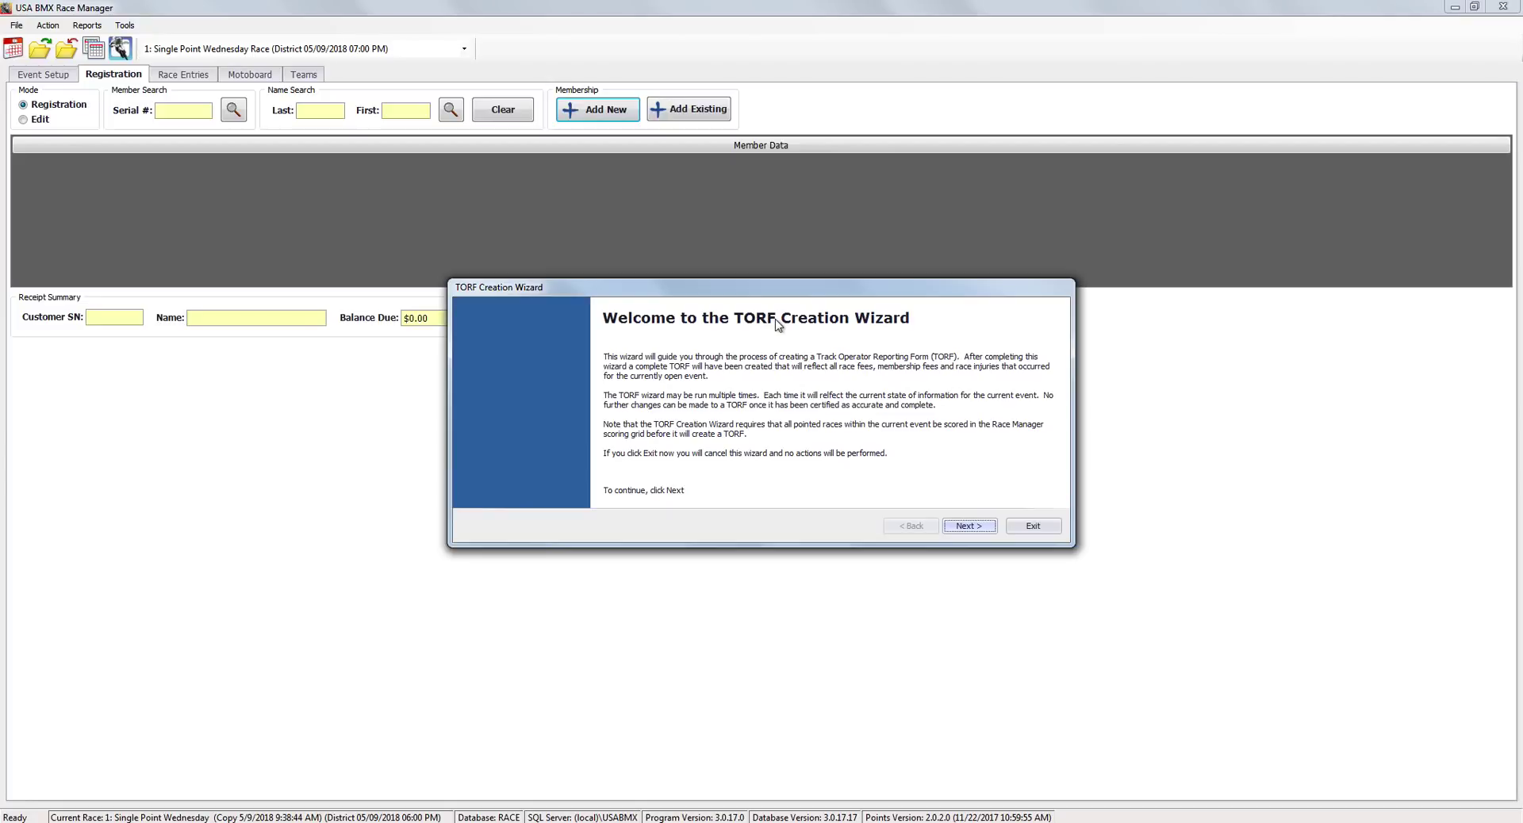
{"action": "left_click_drag", "start_coordinate": [790, 291], "coordinate": [784, 313]}
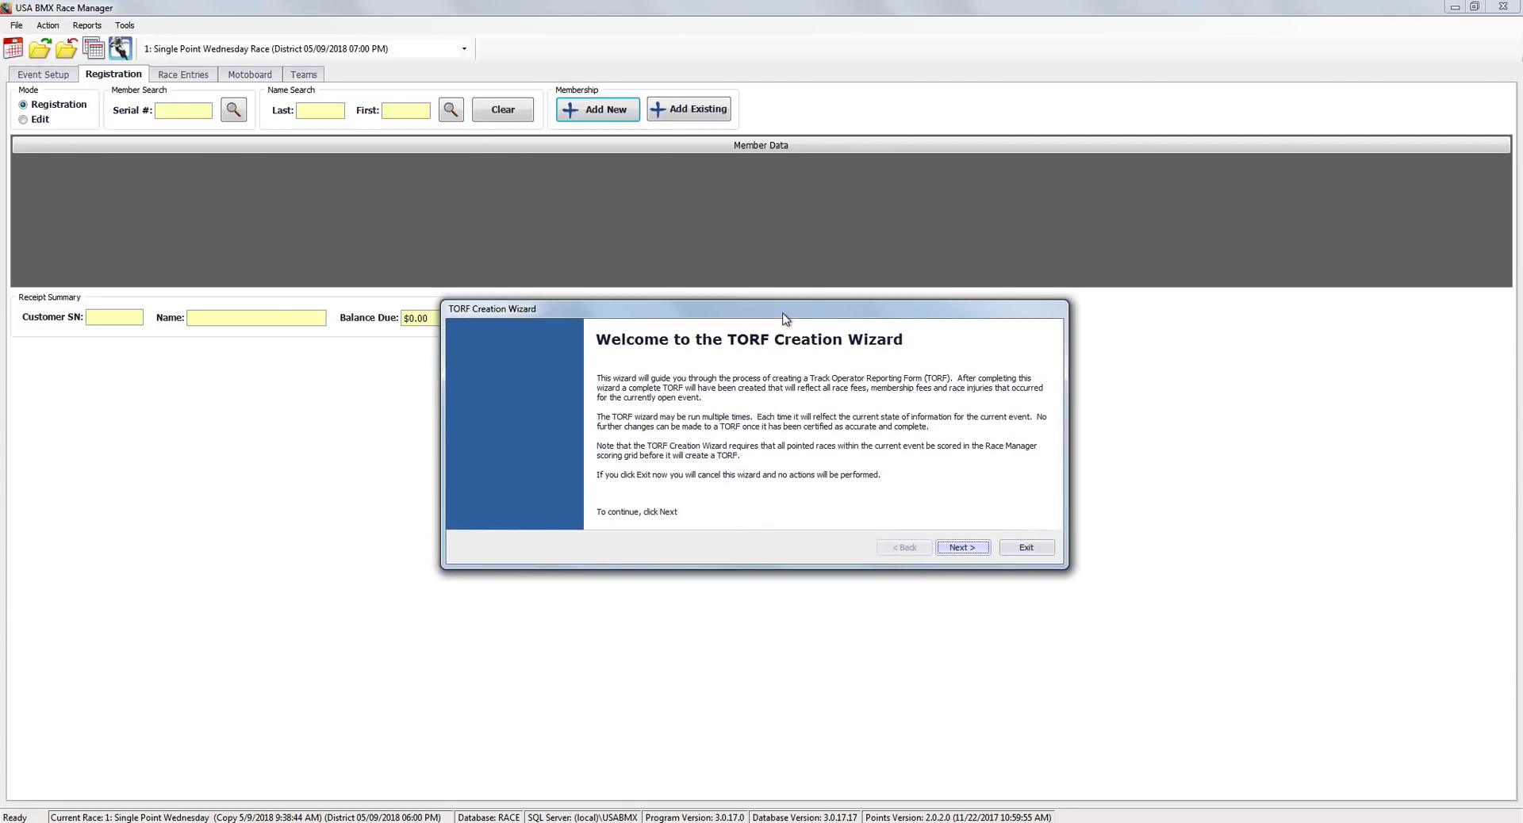
{"action": "left_click", "coordinate": [959, 549]}
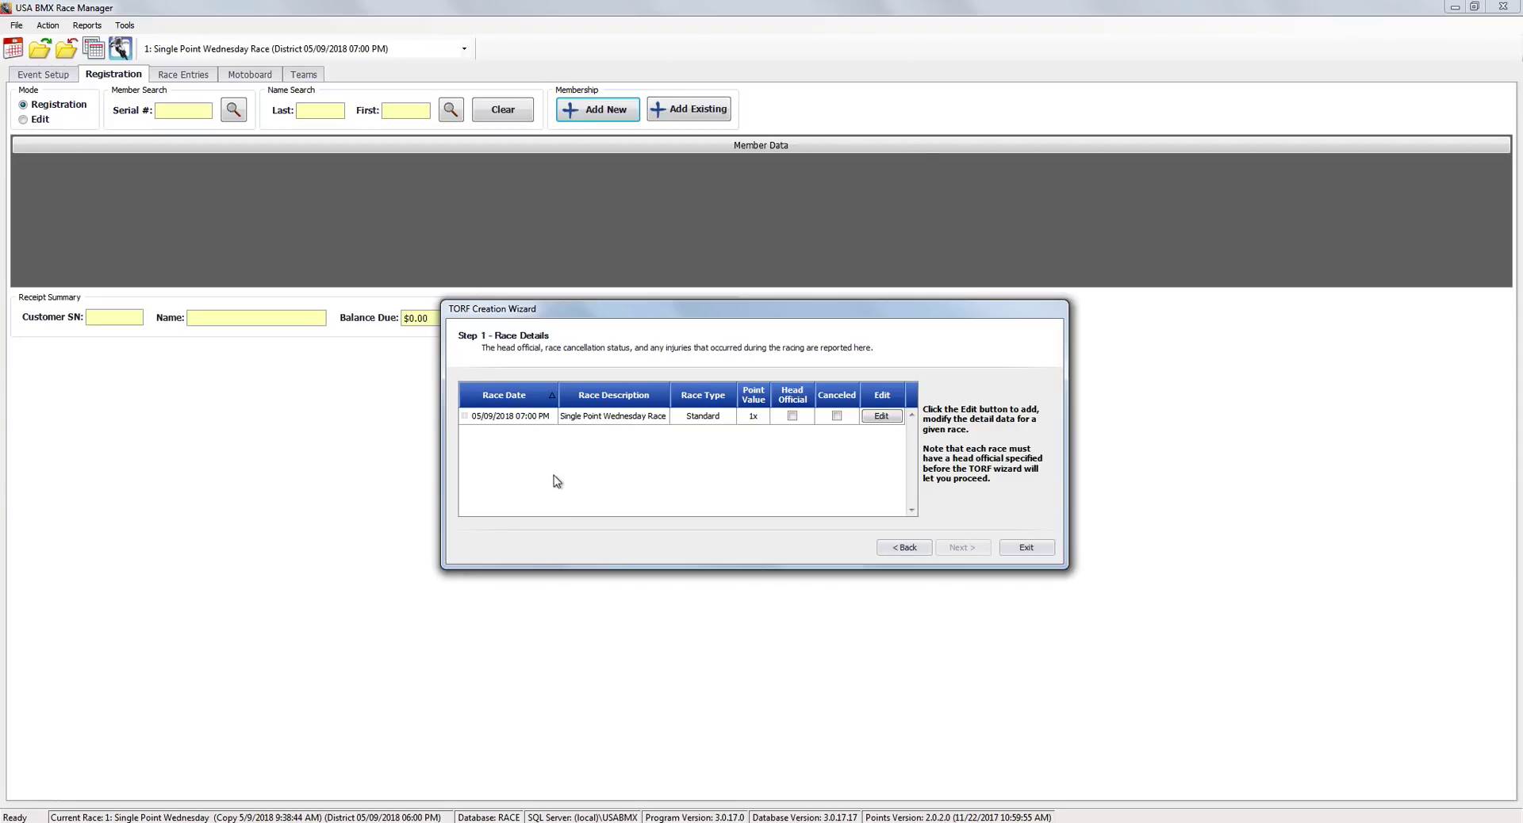
Edit the Single Point Wednesday Race and enter the head official's name.
{"action": "left_click", "coordinate": [883, 417]}
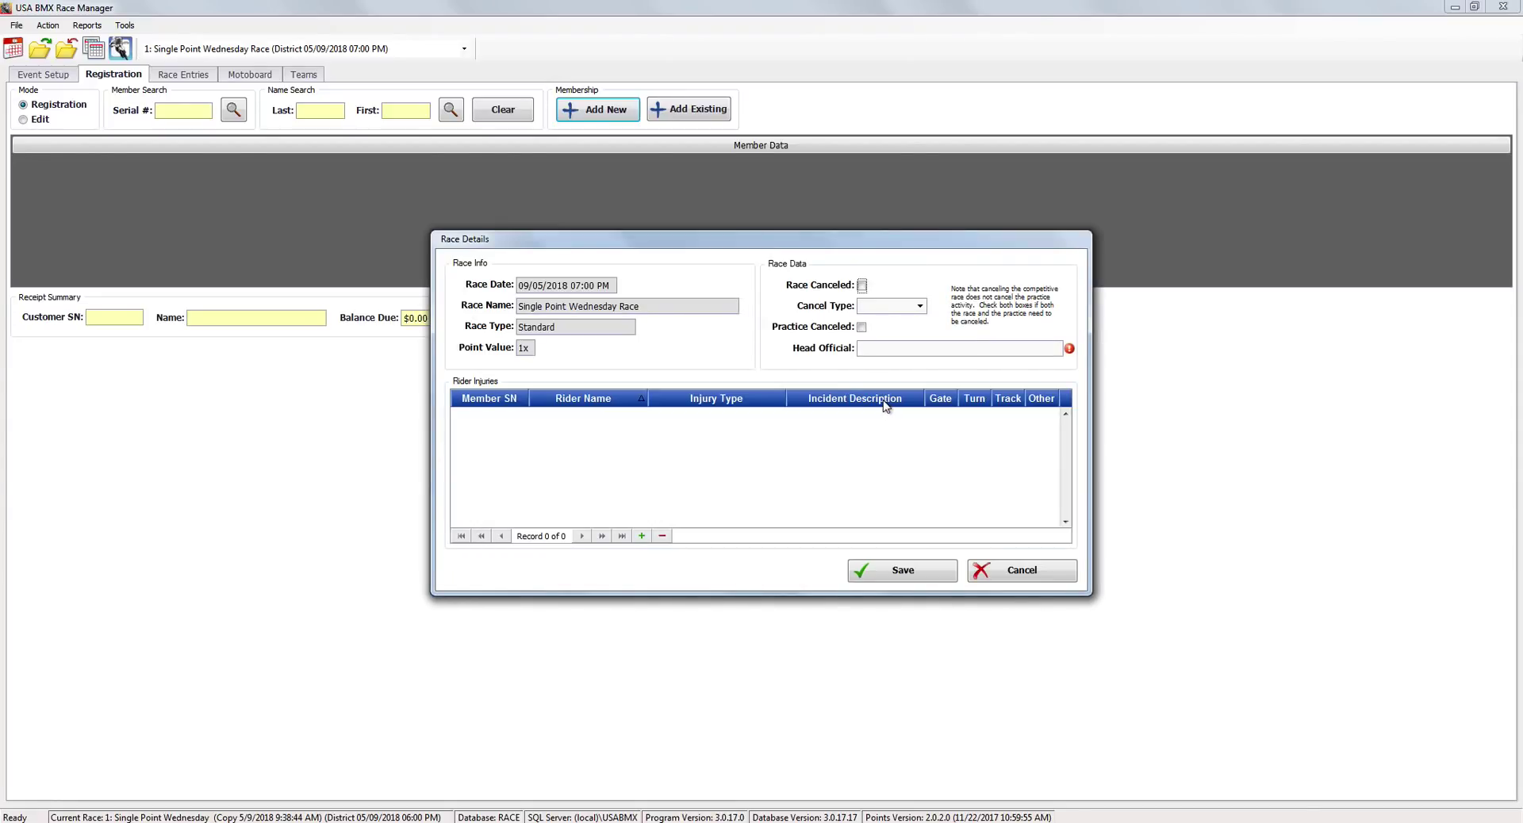
{"action": "left_click", "coordinate": [880, 346]}
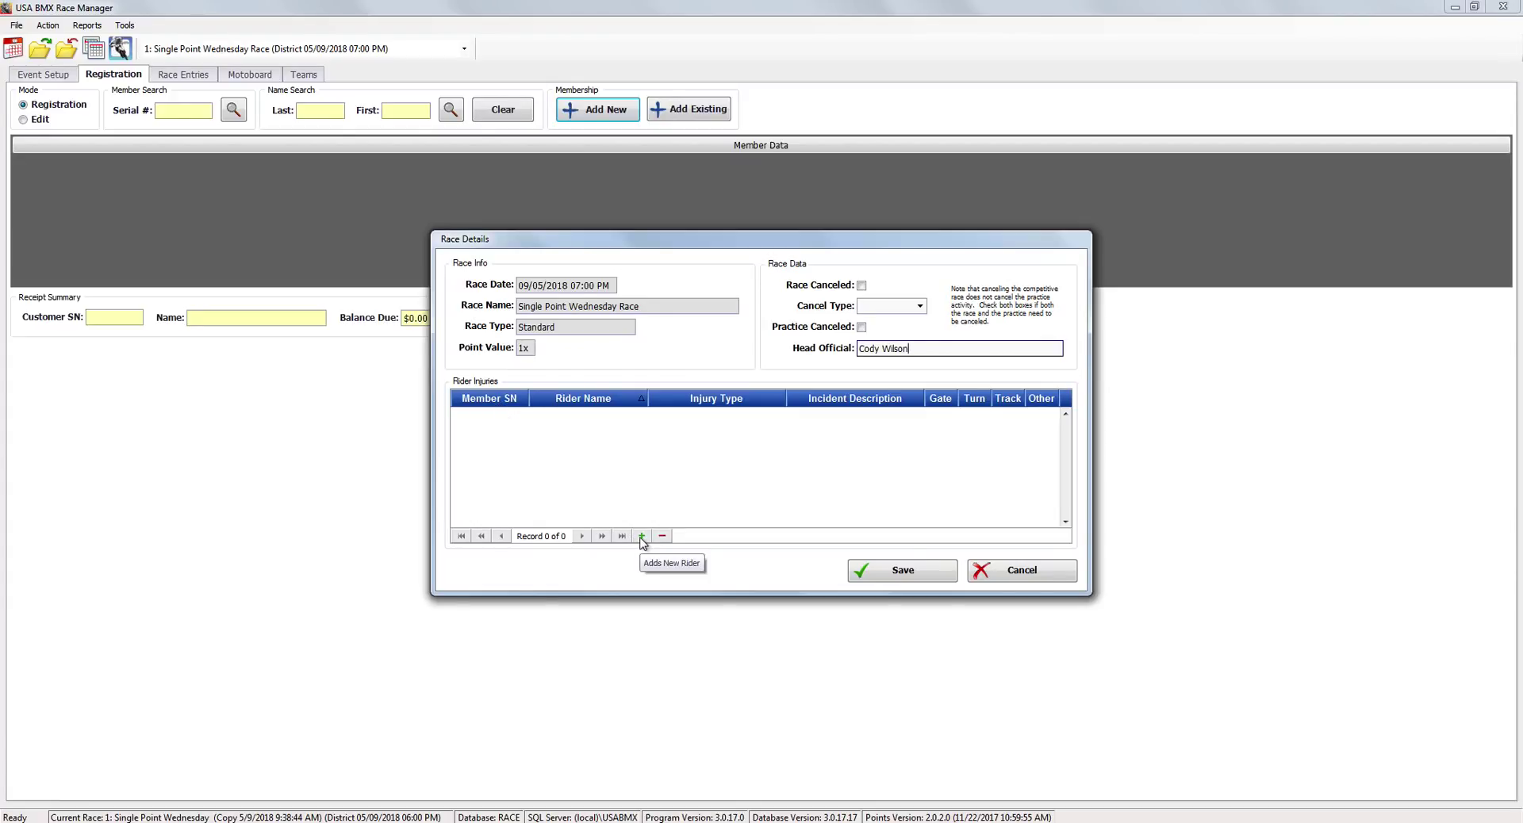
Add an injury row and look up the injured rider by last and first name.
{"action": "left_click", "coordinate": [643, 537]}
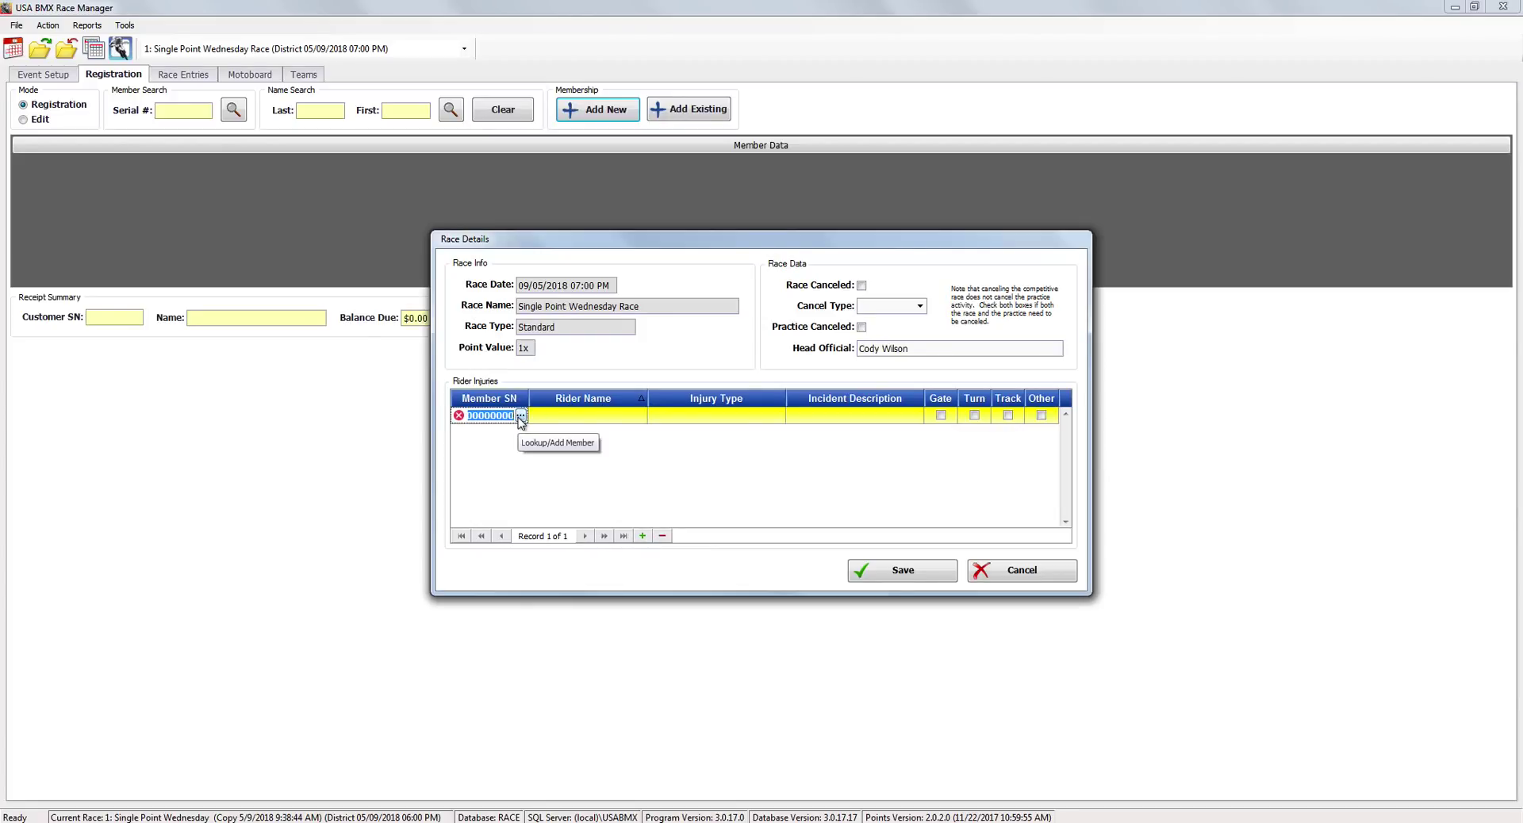
{"action": "left_click", "coordinate": [521, 418]}
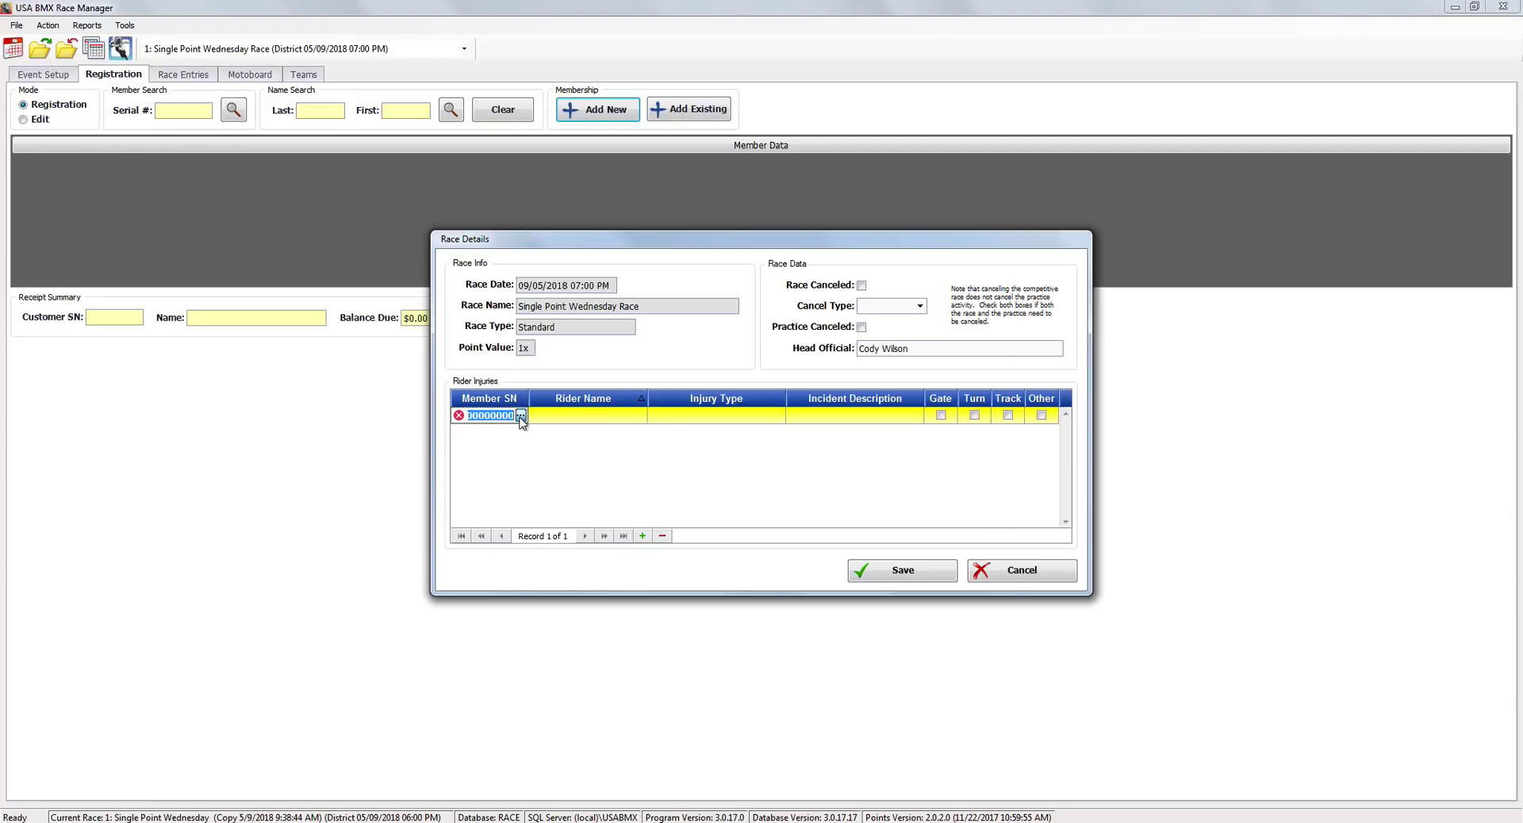
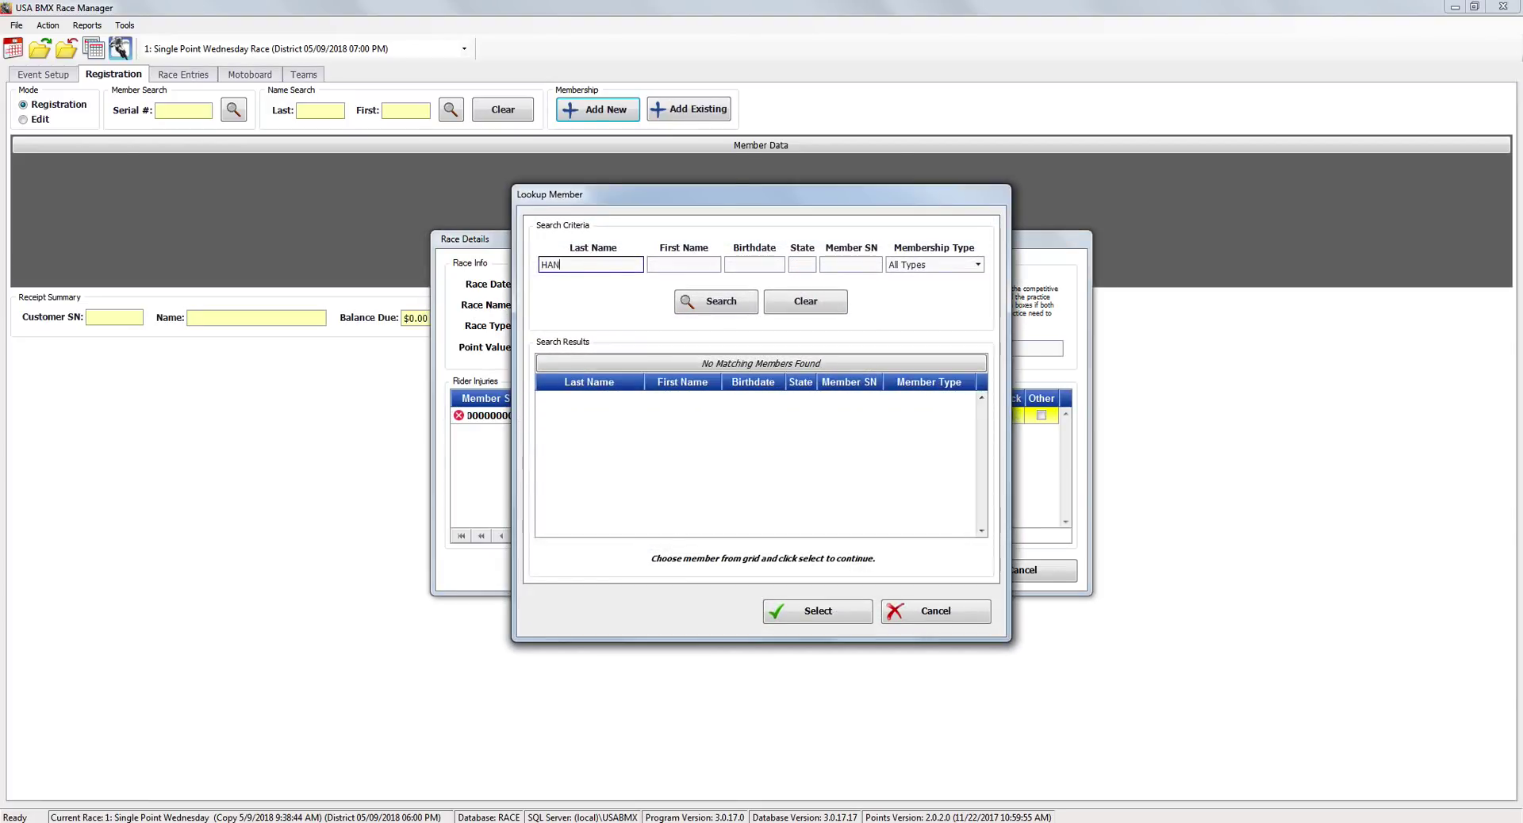
{"action": "key", "text": "Tab"}
{"action": "key", "text": "Return"}
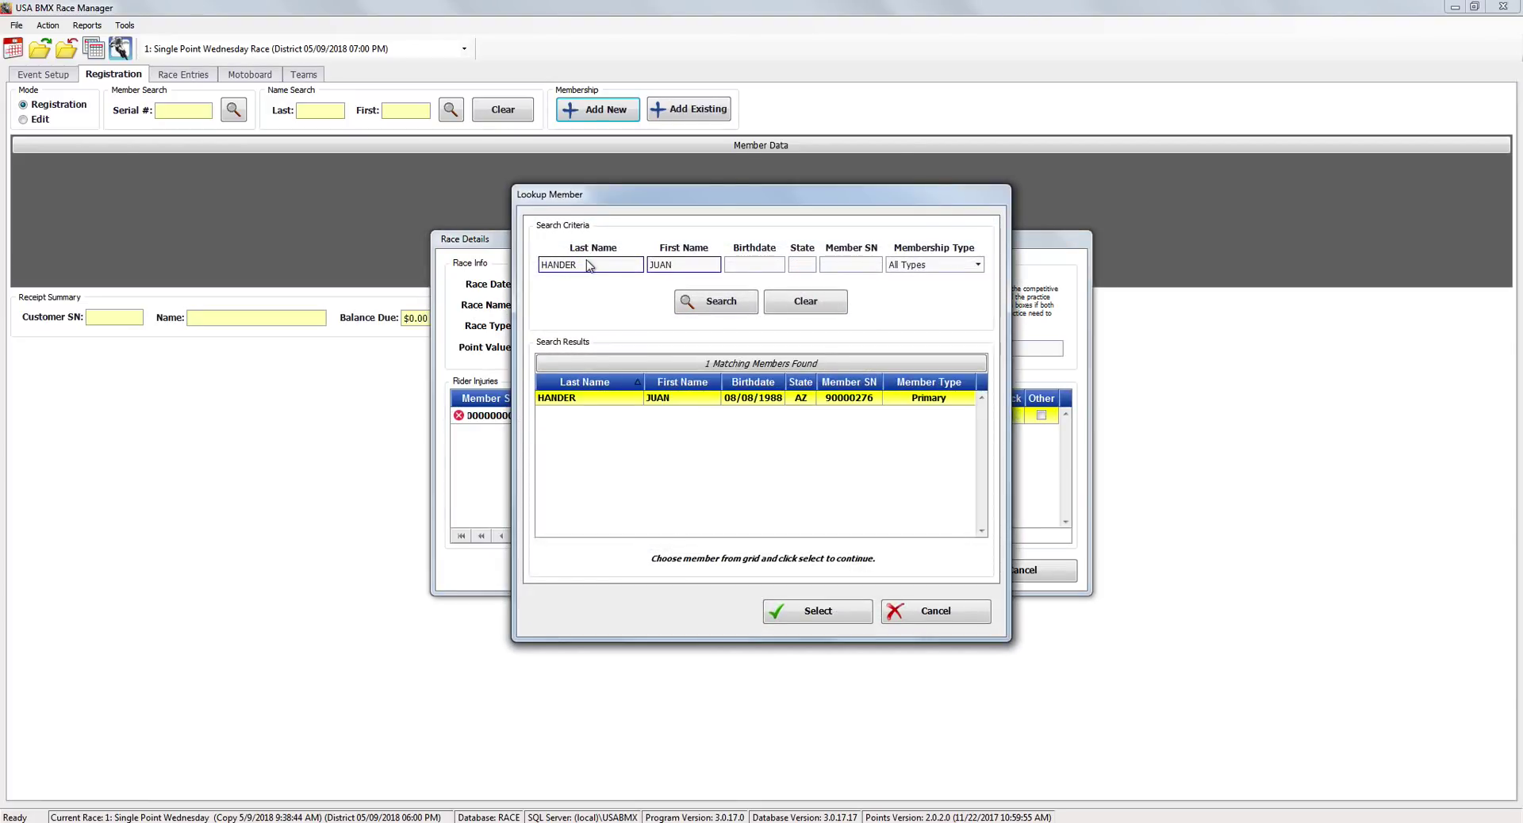
{"action": "left_click", "coordinate": [835, 621]}
Record the injury as Wrist, Fell In Turn, with Turn checked, and save.
{"action": "left_click", "coordinate": [686, 416]}
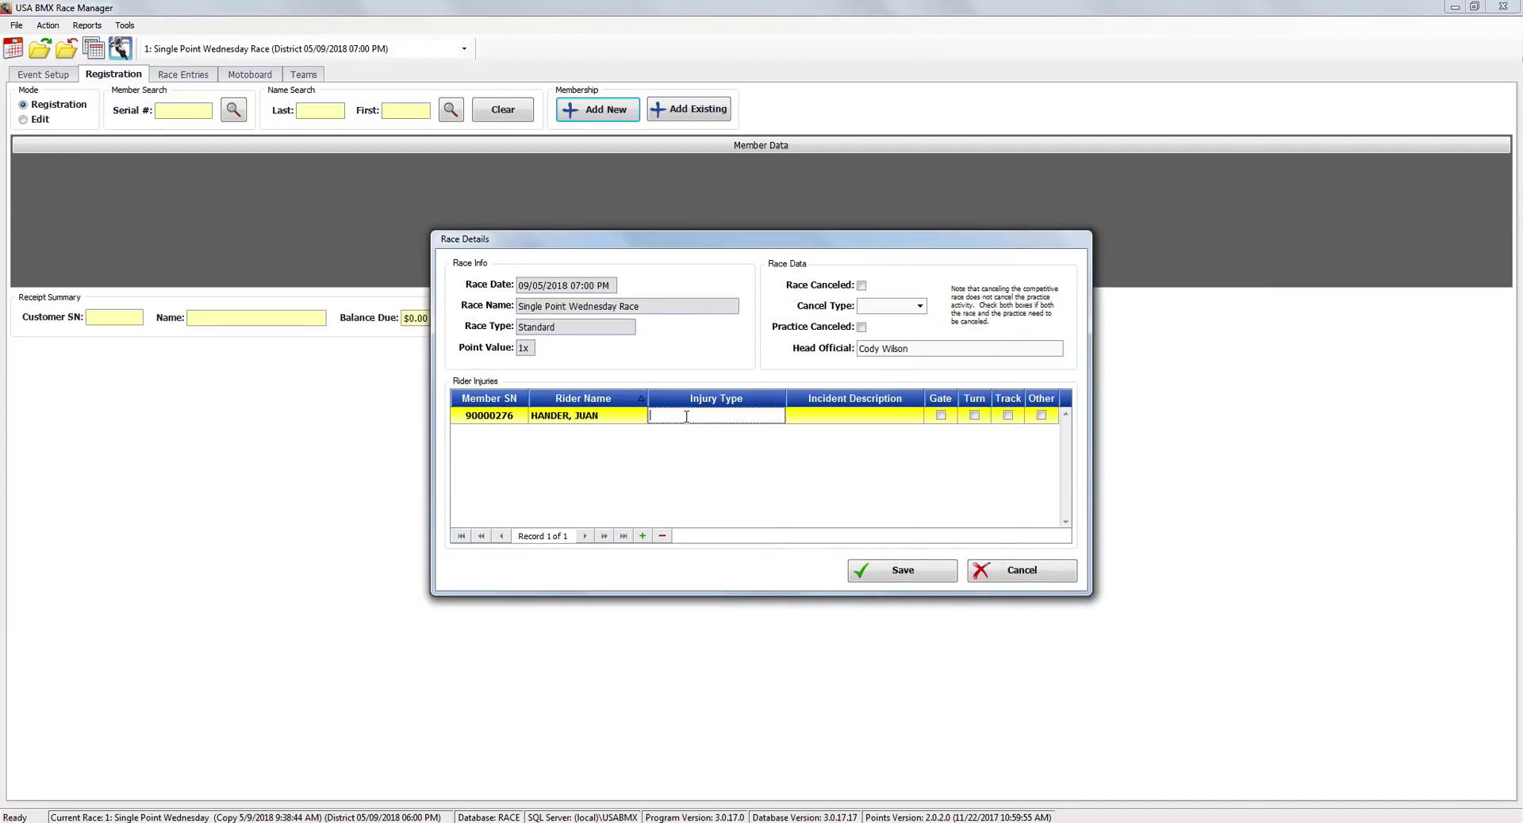
{"action": "type", "text": "Wrist"}
{"action": "key", "text": "Tab"}
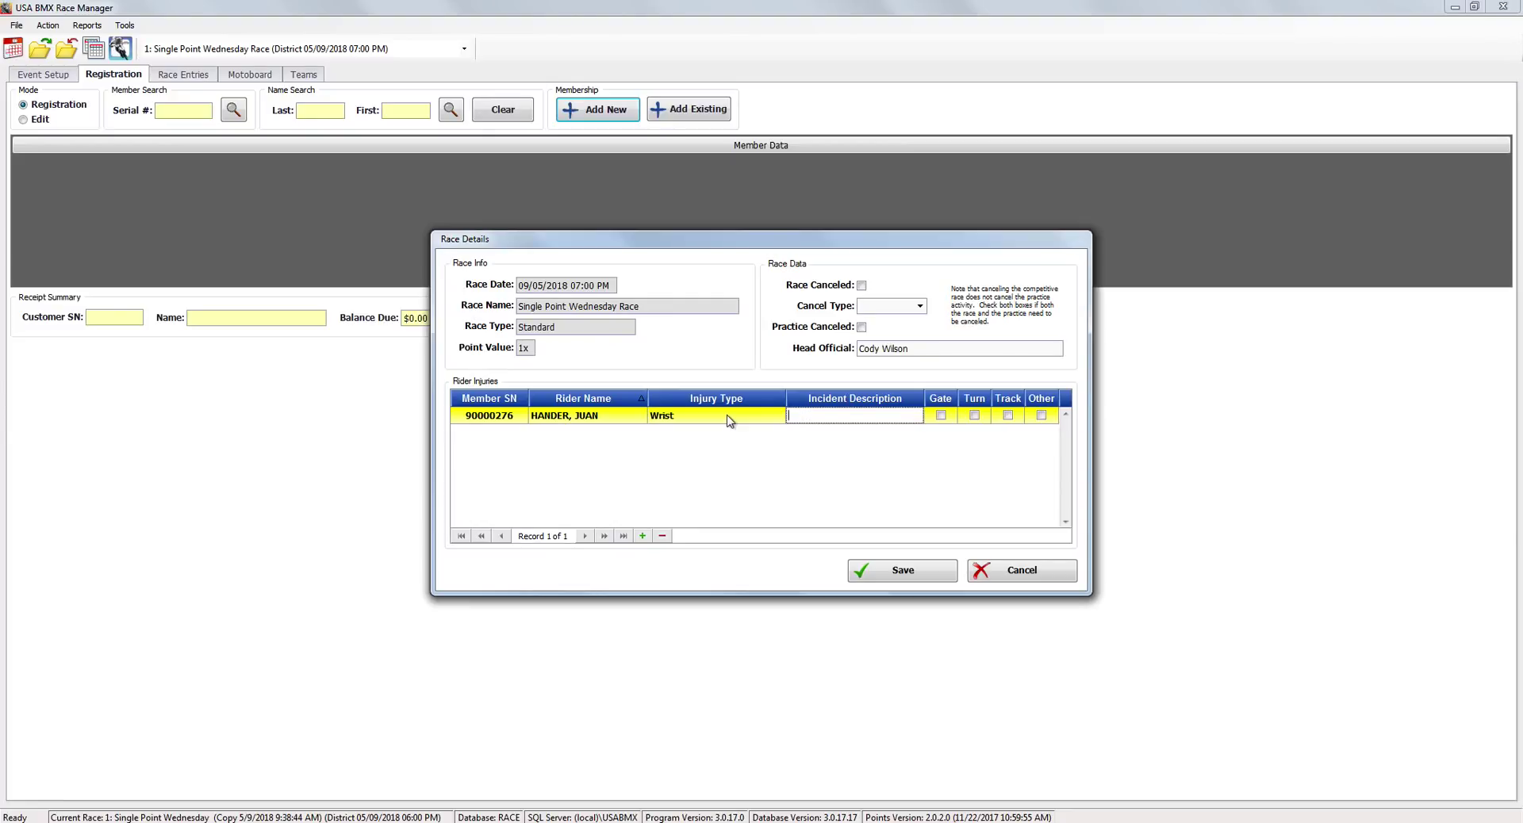
{"action": "type", "text": "Fell In Turn"}
{"action": "left_click", "coordinate": [974, 416]}
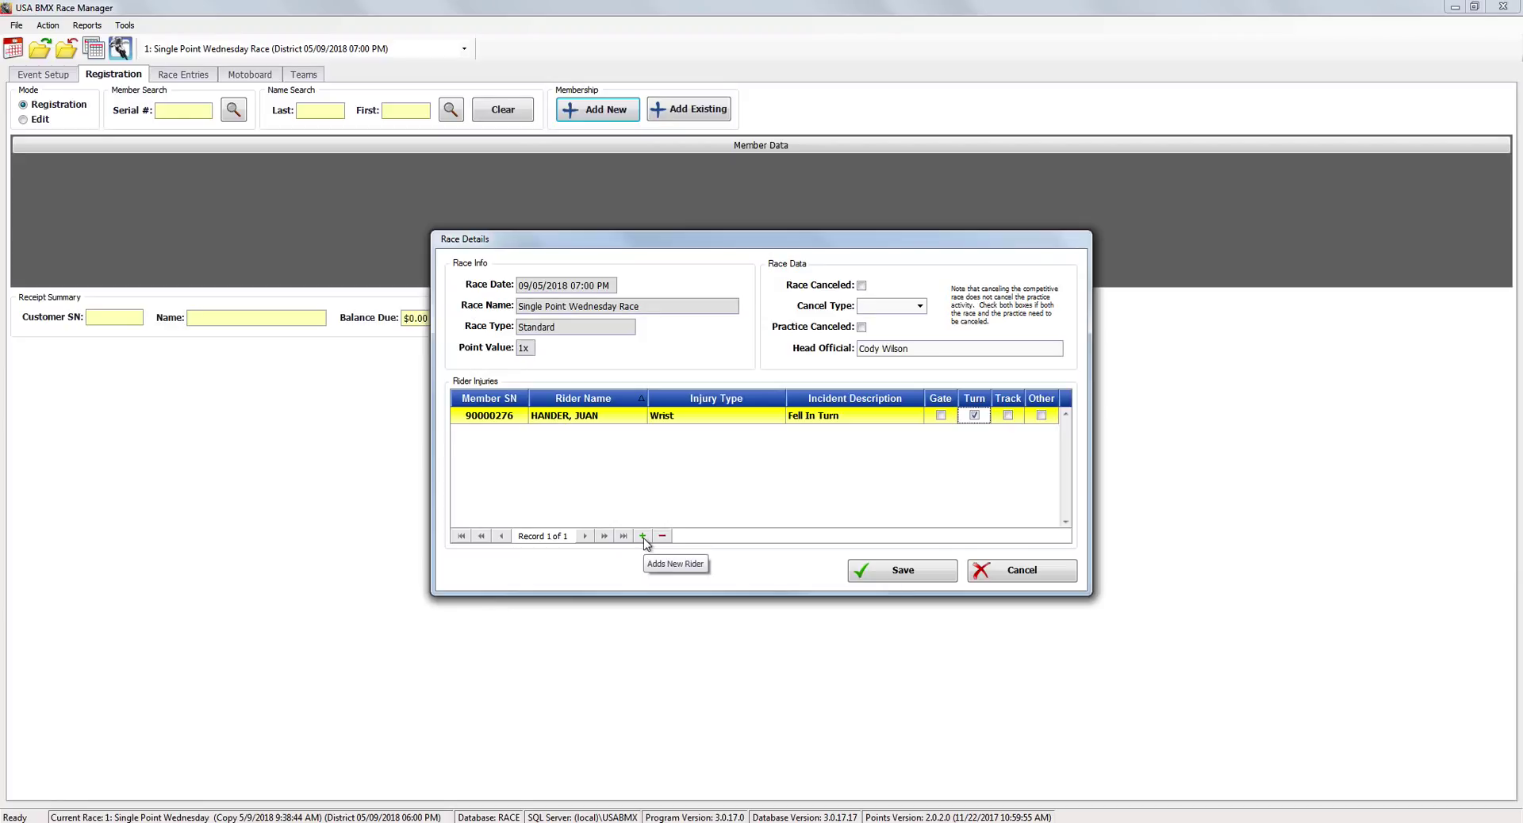
{"action": "left_click", "coordinate": [699, 421]}
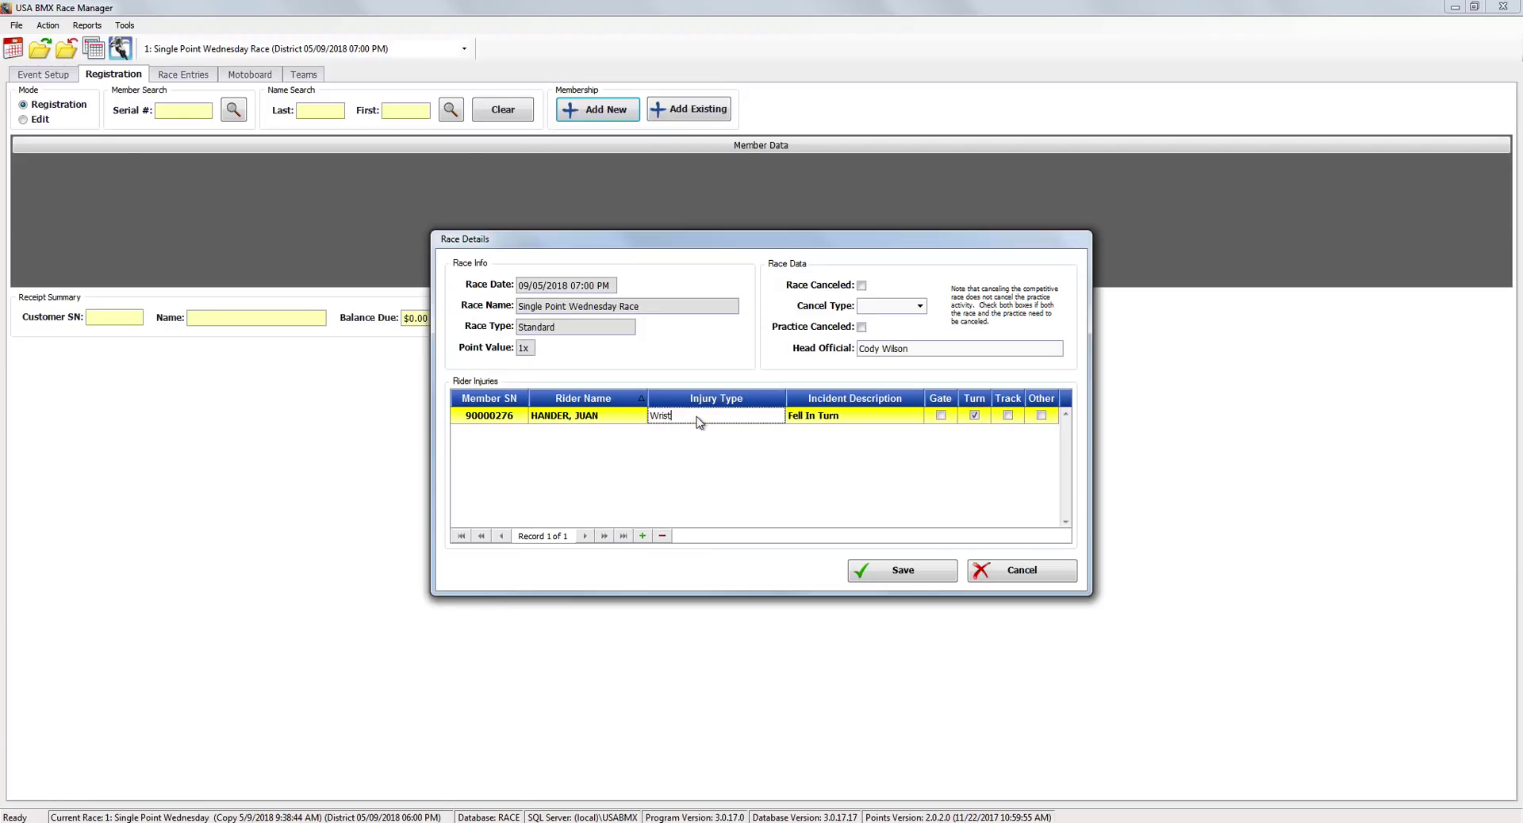
{"action": "left_click", "coordinate": [604, 421]}
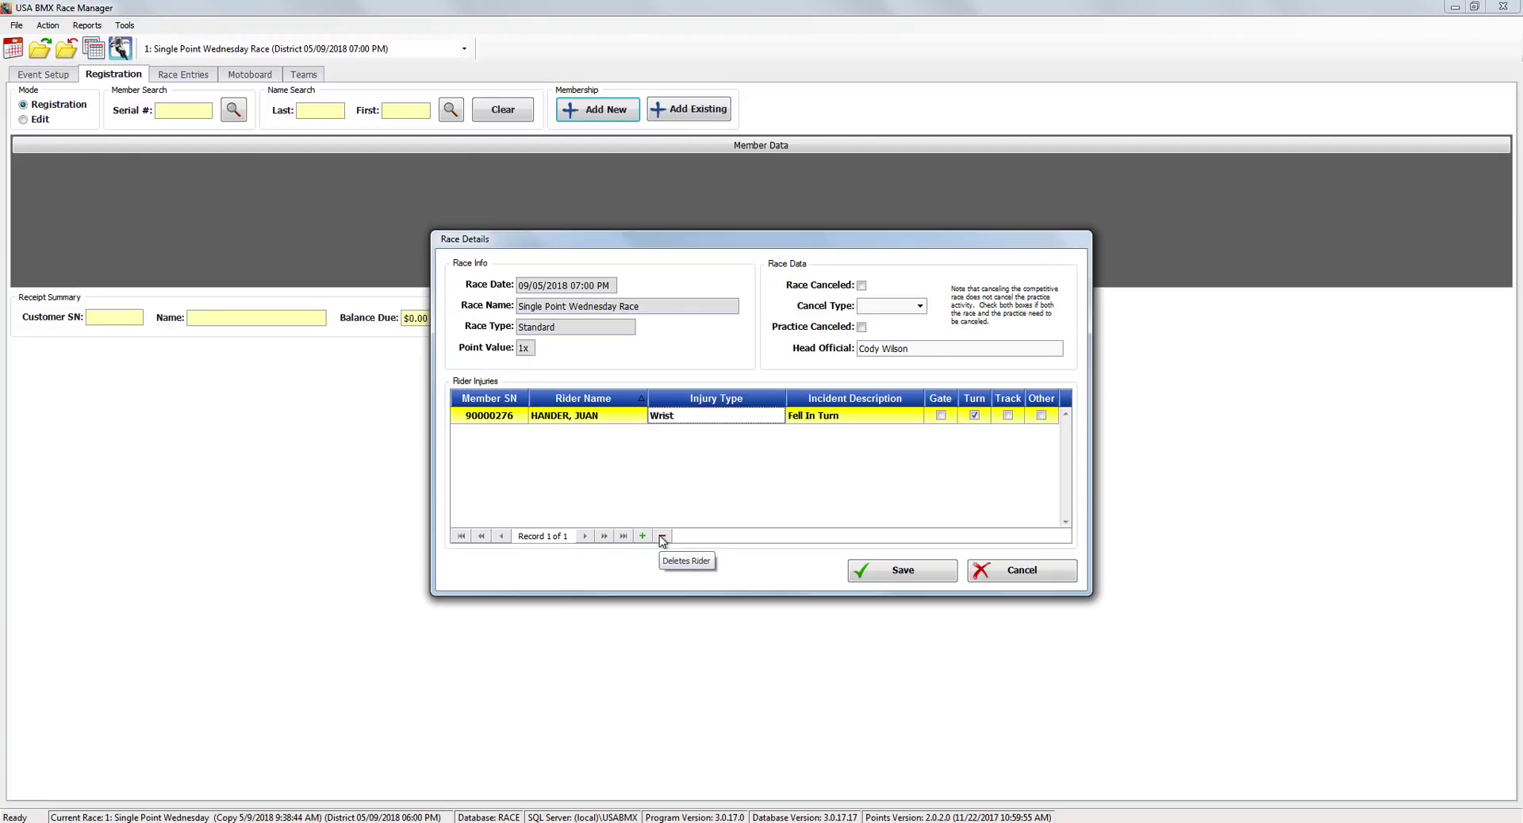
{"action": "left_click", "coordinate": [882, 576]}
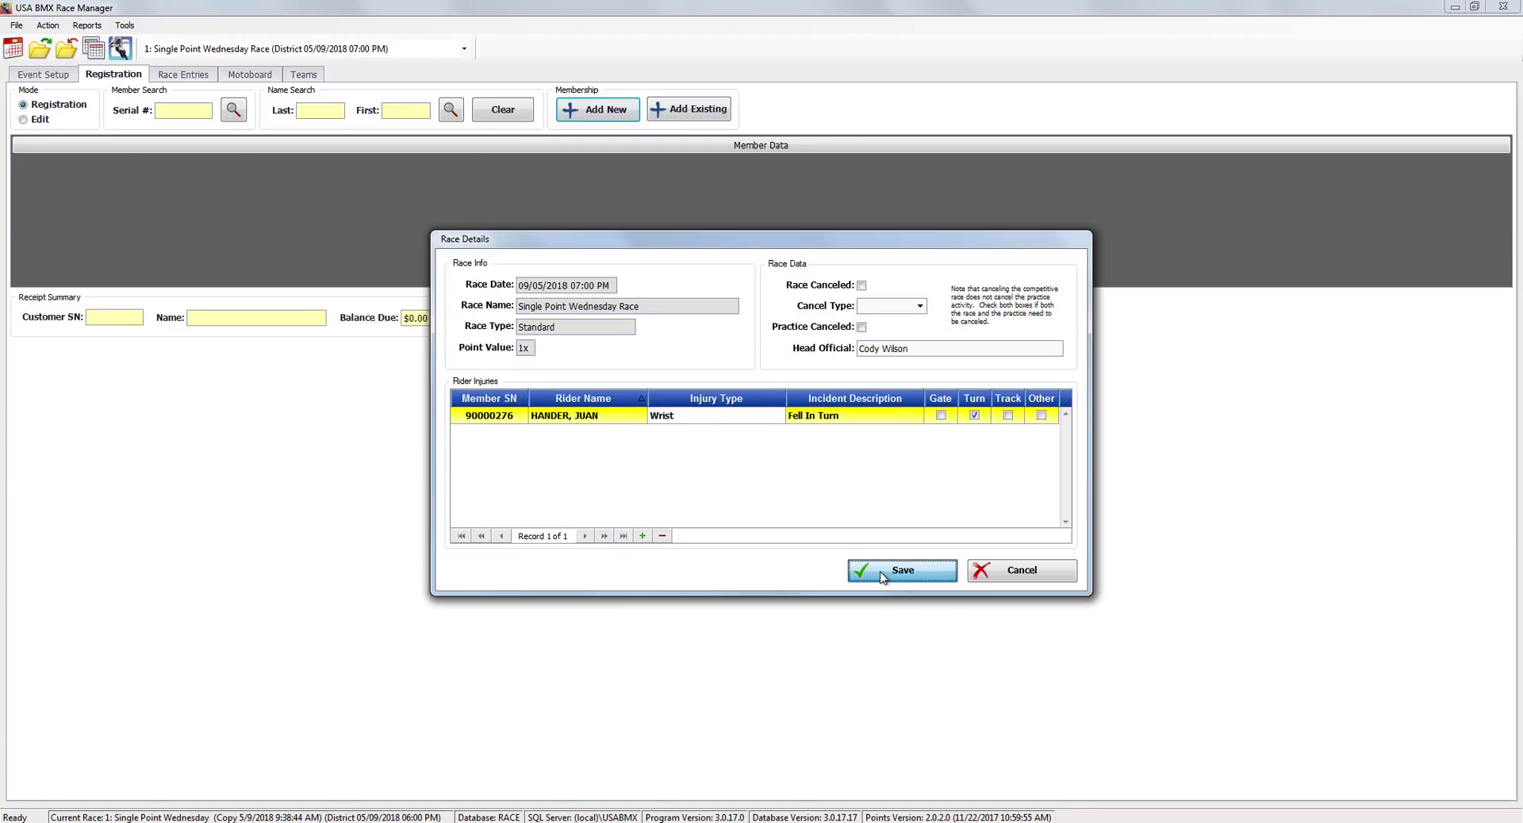
{"action": "left_click", "coordinate": [882, 576]}
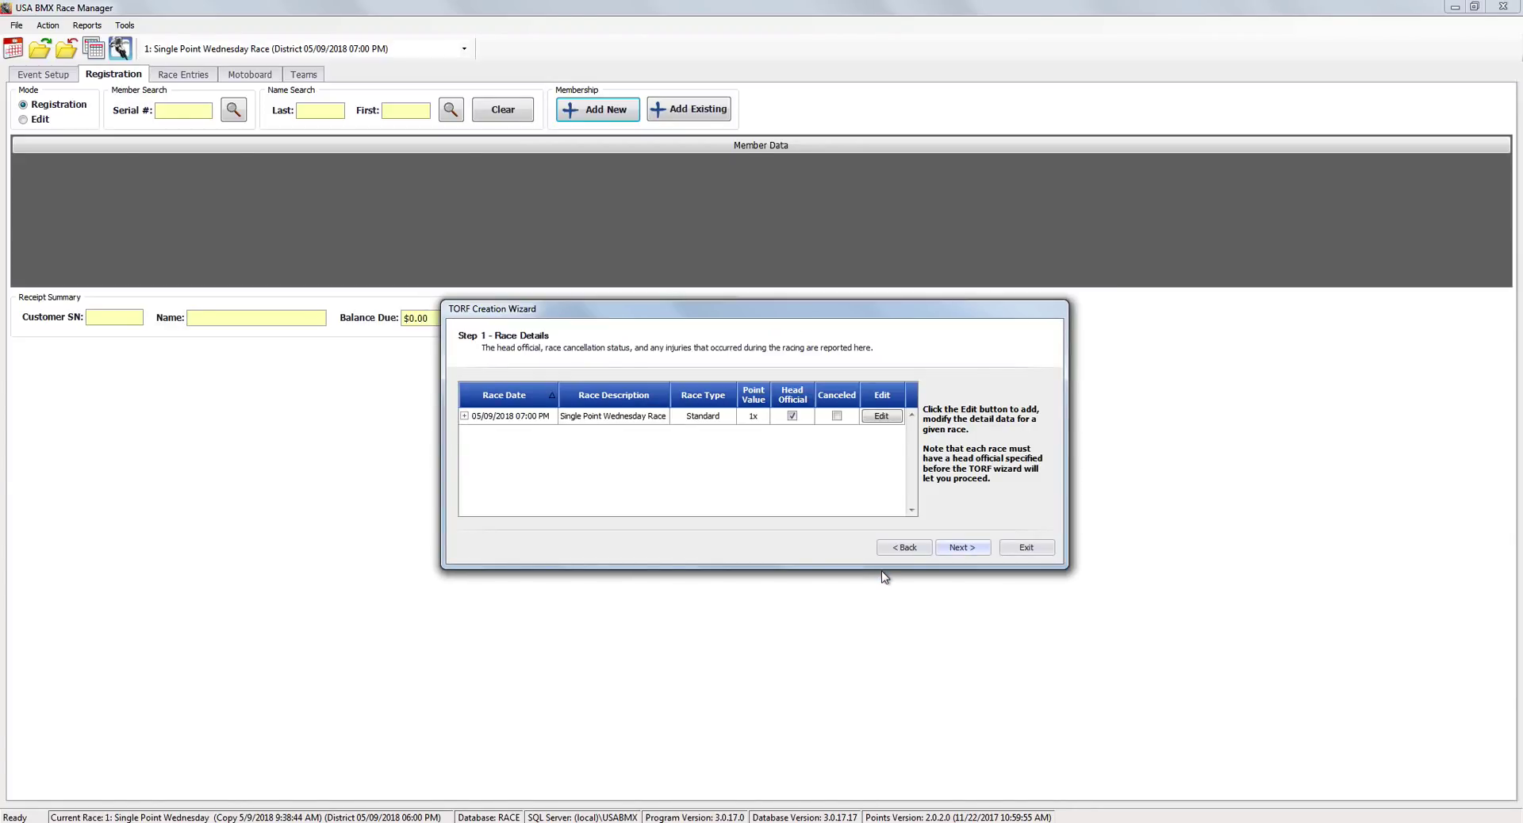
Advance the wizard from Step 2 to Step 3, Payment Details.
{"action": "left_click", "coordinate": [962, 548]}
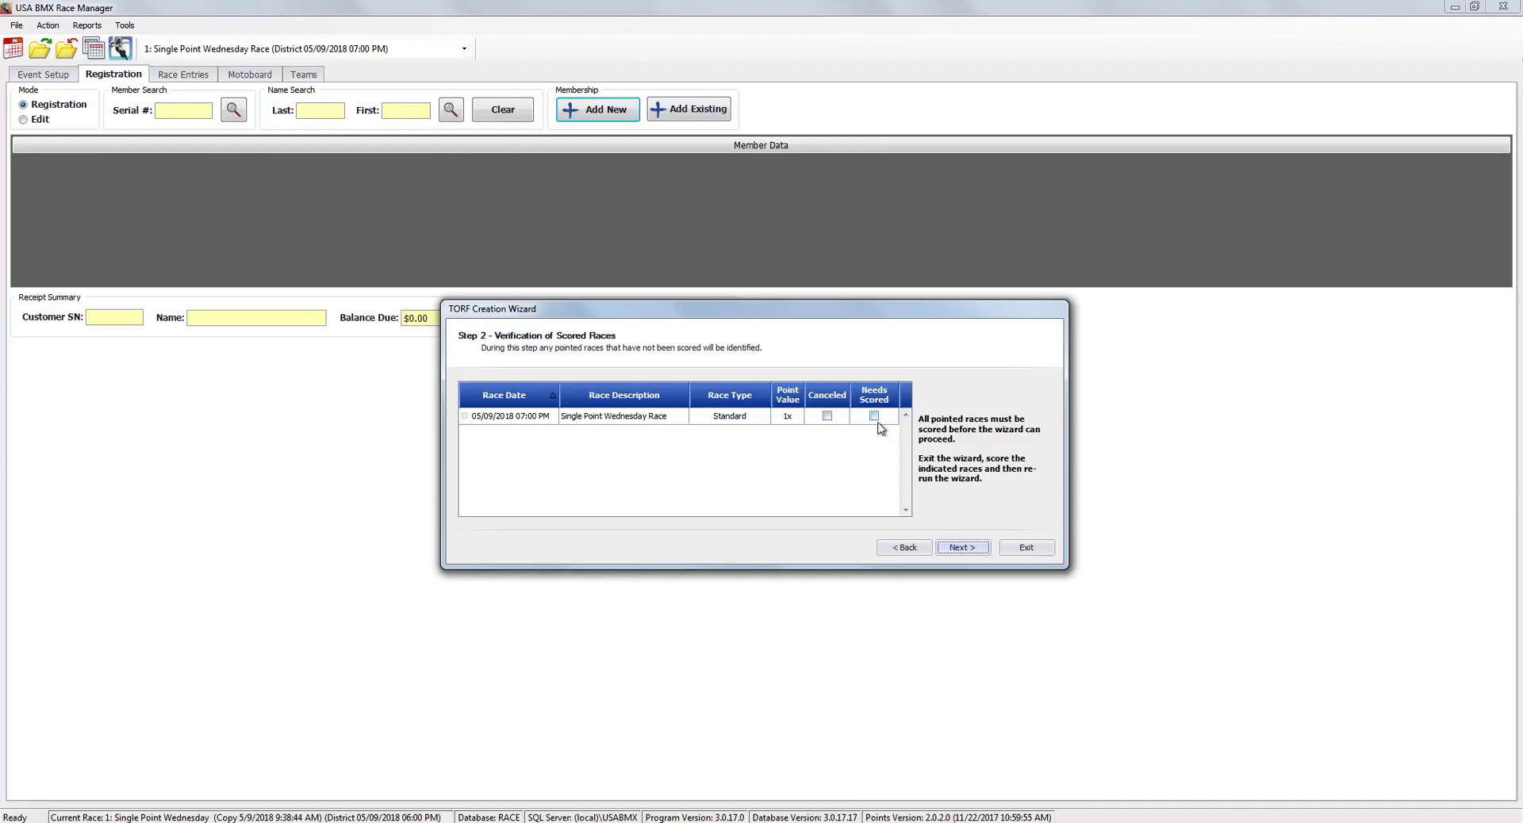
{"action": "left_click", "coordinate": [960, 549]}
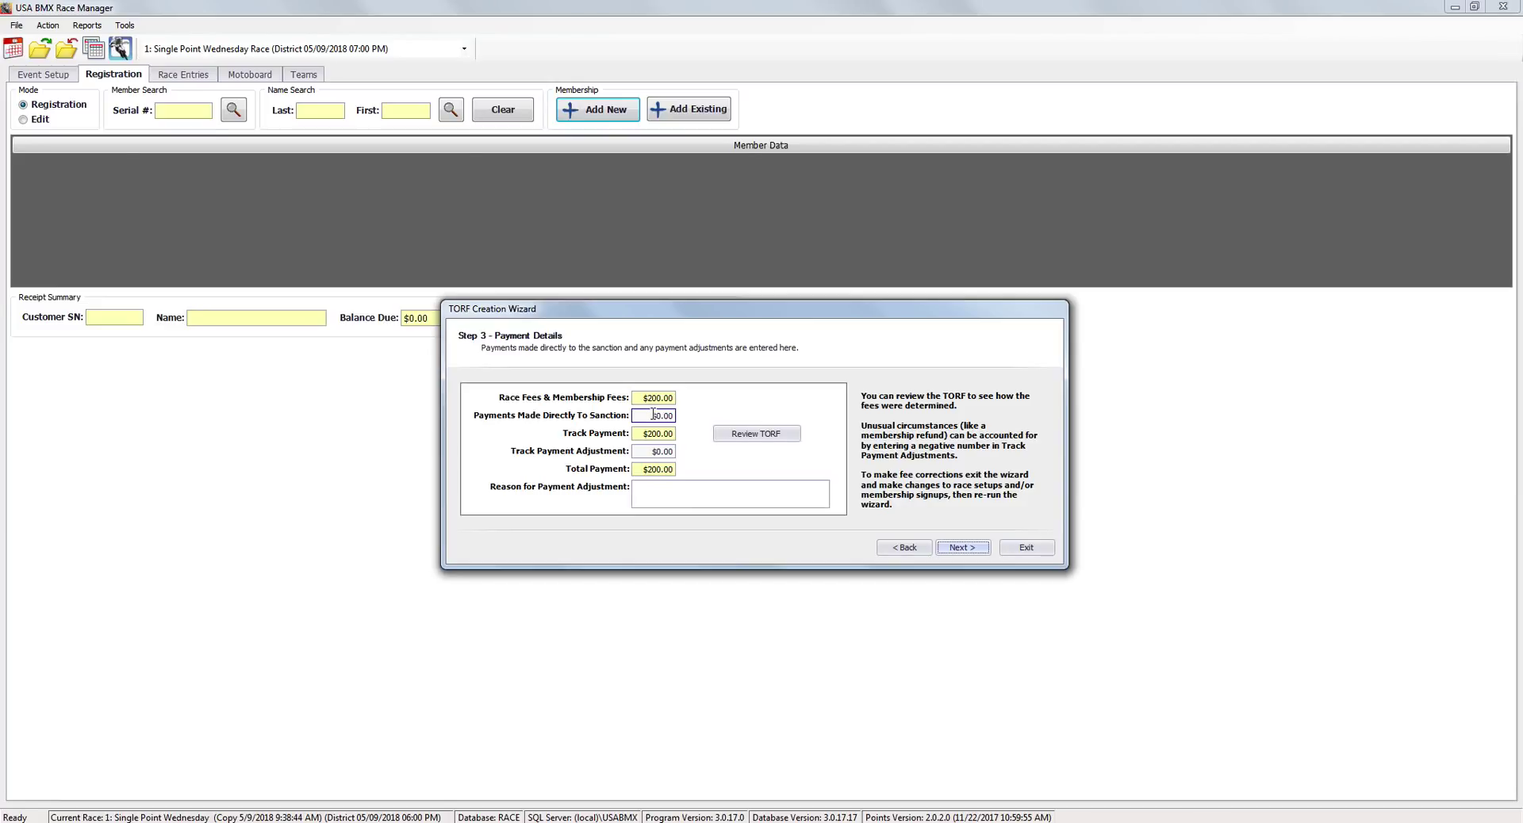
Generate the draft TORF preview and scroll through its pages showing $50.00 race fees.
{"action": "left_click", "coordinate": [750, 436]}
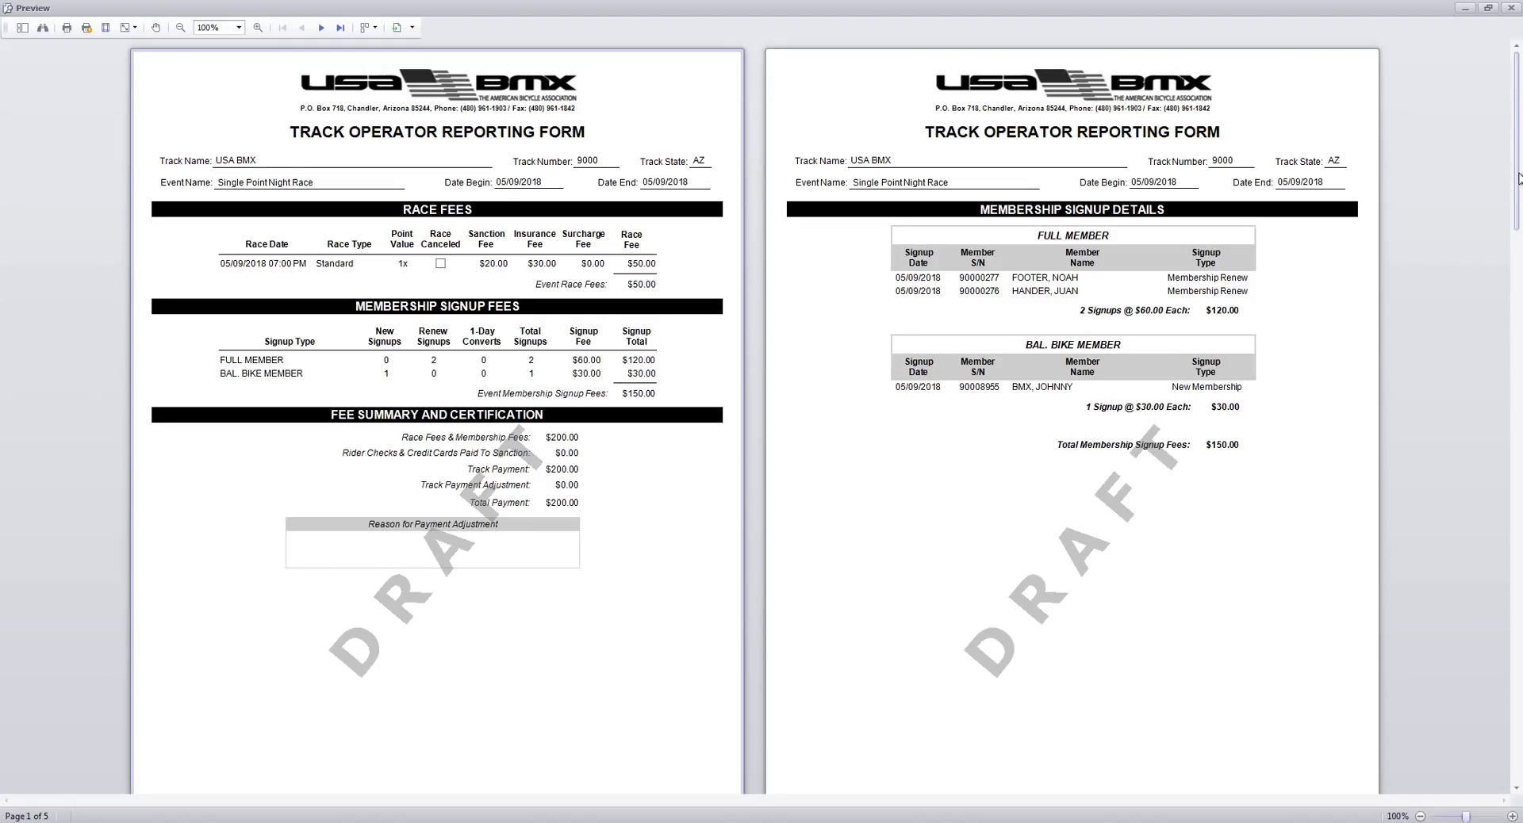
{"action": "left_click_drag", "start_coordinate": [1519, 177], "coordinate": [1518, 198]}
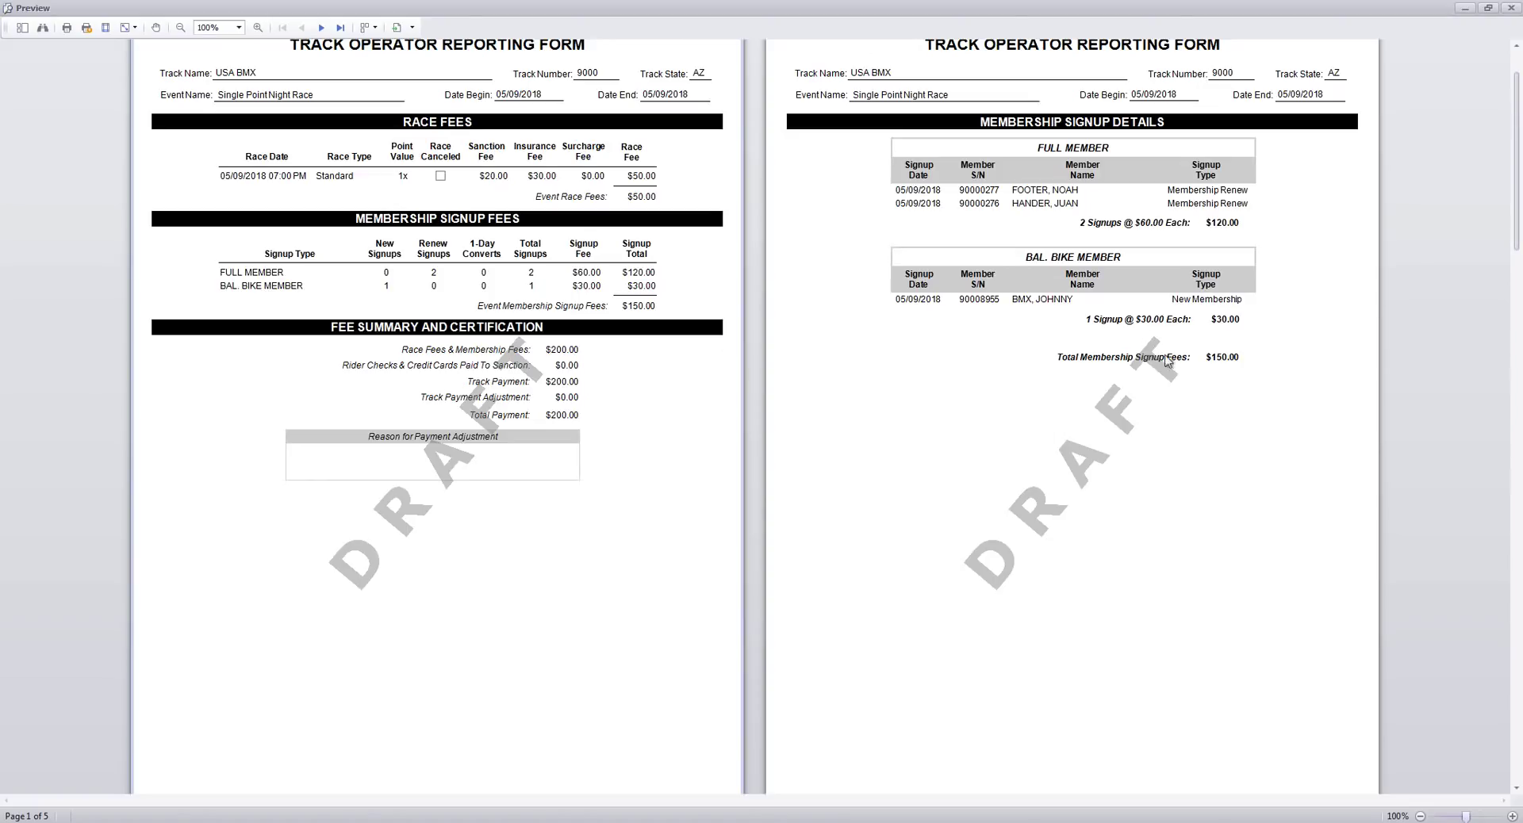
{"action": "left_click_drag", "start_coordinate": [1518, 236], "coordinate": [1519, 447]}
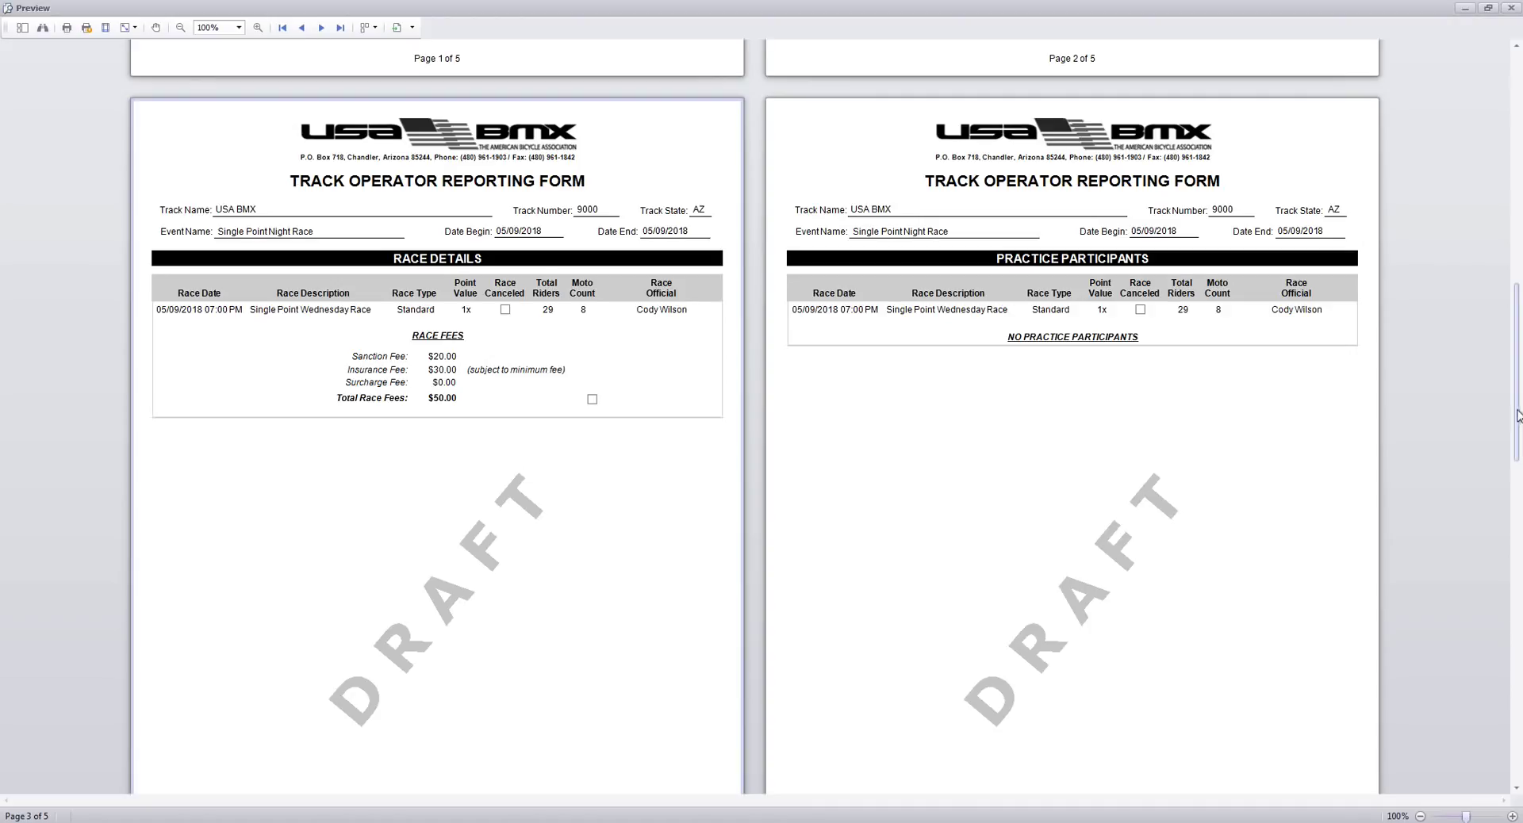
{"action": "left_click_drag", "start_coordinate": [1516, 404], "coordinate": [1519, 416]}
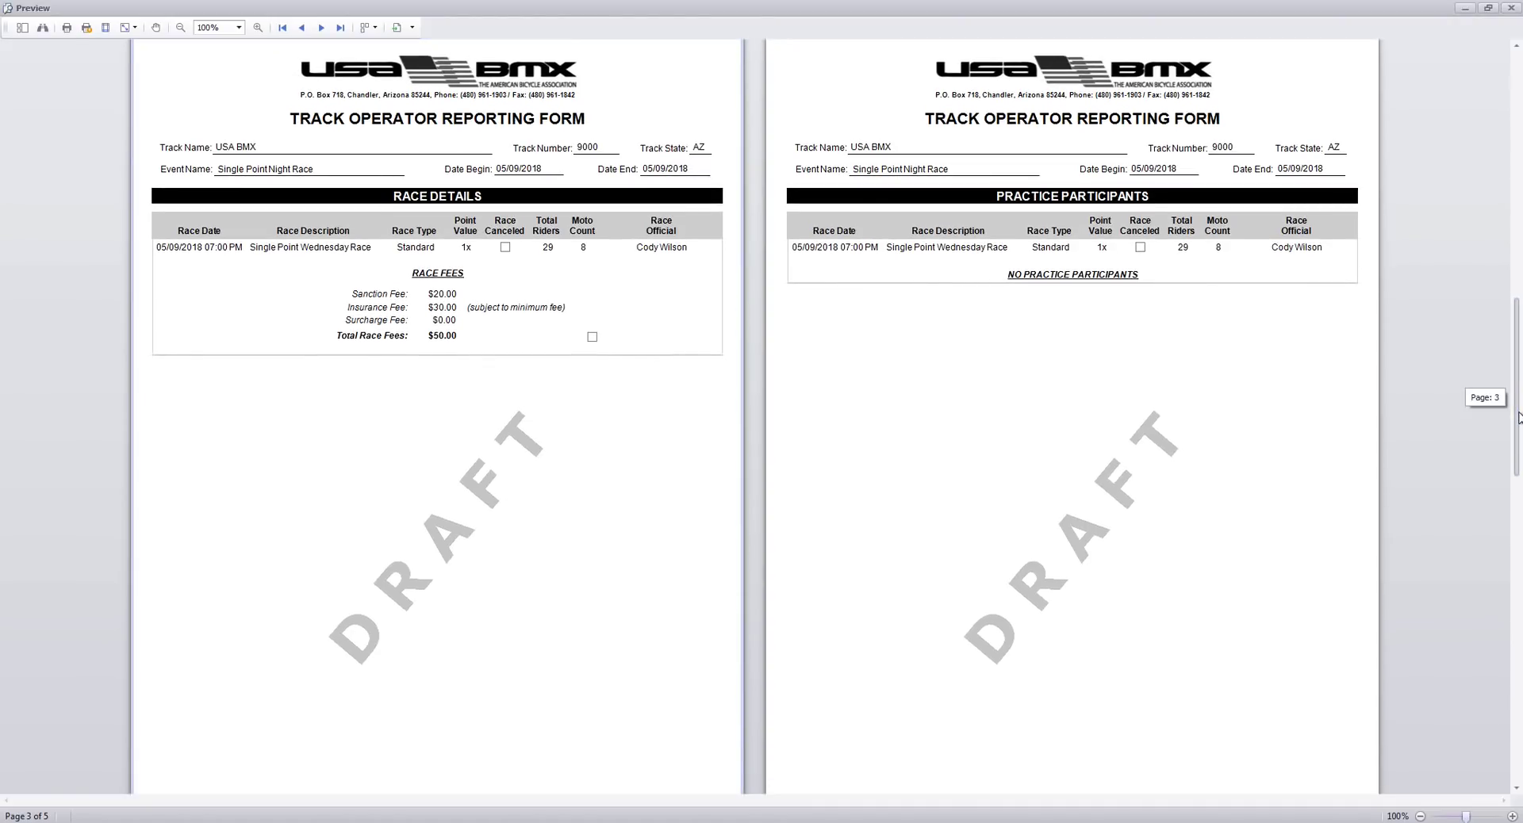
{"action": "left_click_drag", "start_coordinate": [1518, 417], "coordinate": [1518, 417]}
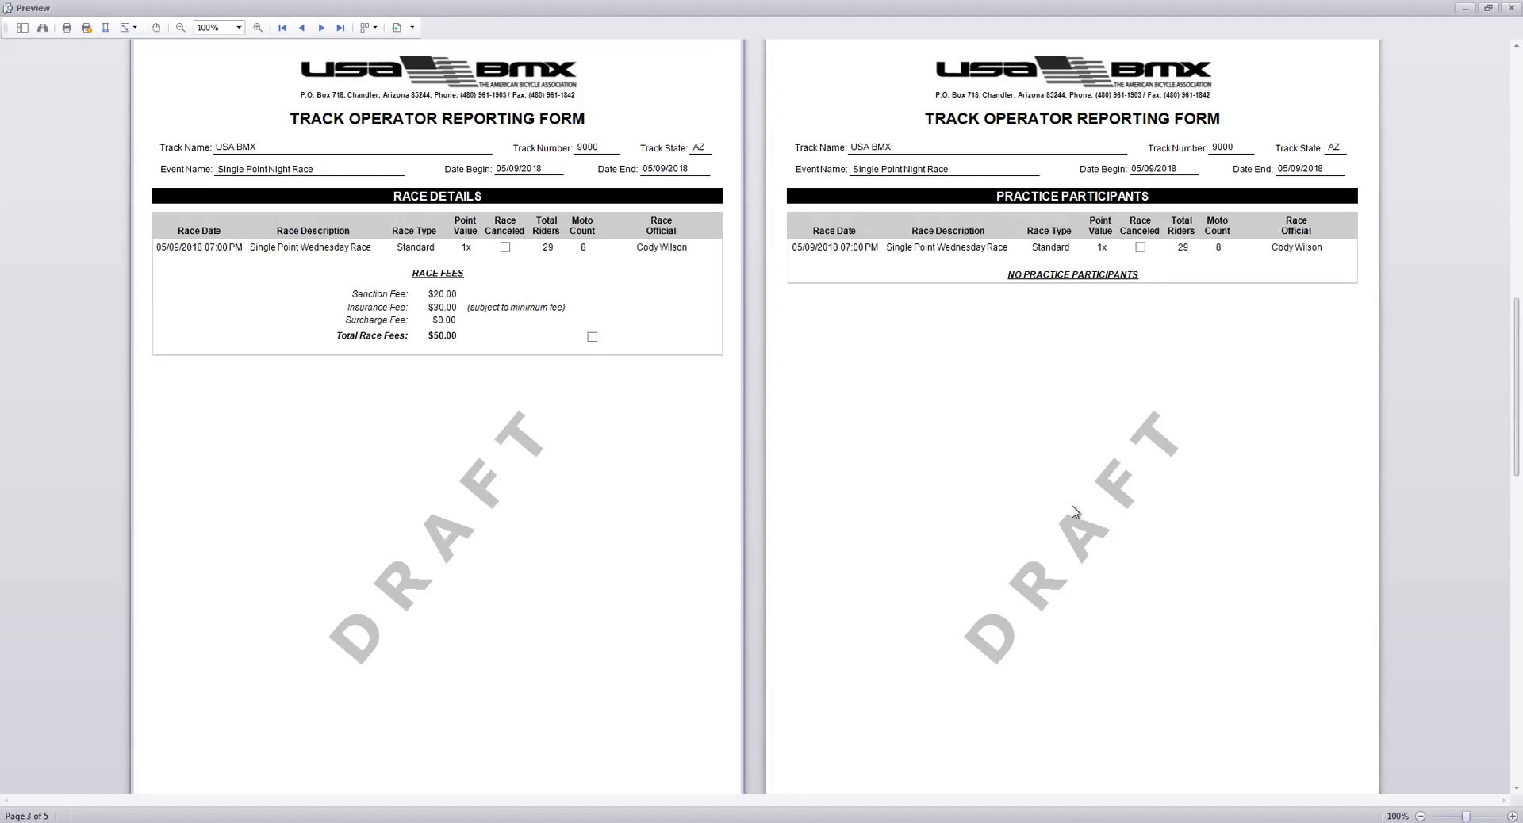
{"action": "scroll", "coordinate": [1518, 404], "scroll_direction": "down", "scroll_amount": 8}
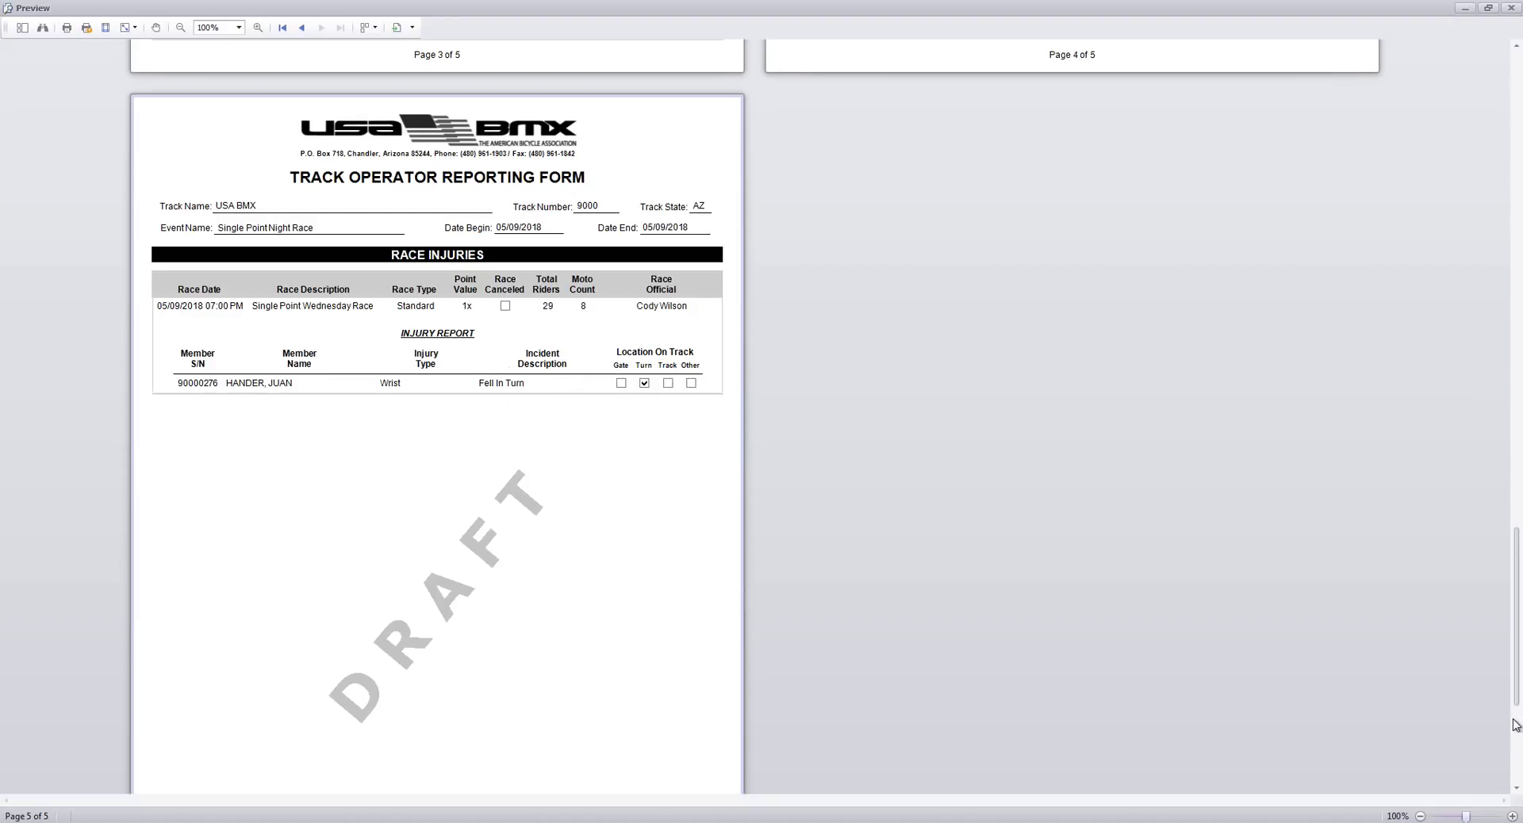
{"action": "left_click_drag", "start_coordinate": [1517, 712], "coordinate": [1472, 201]}
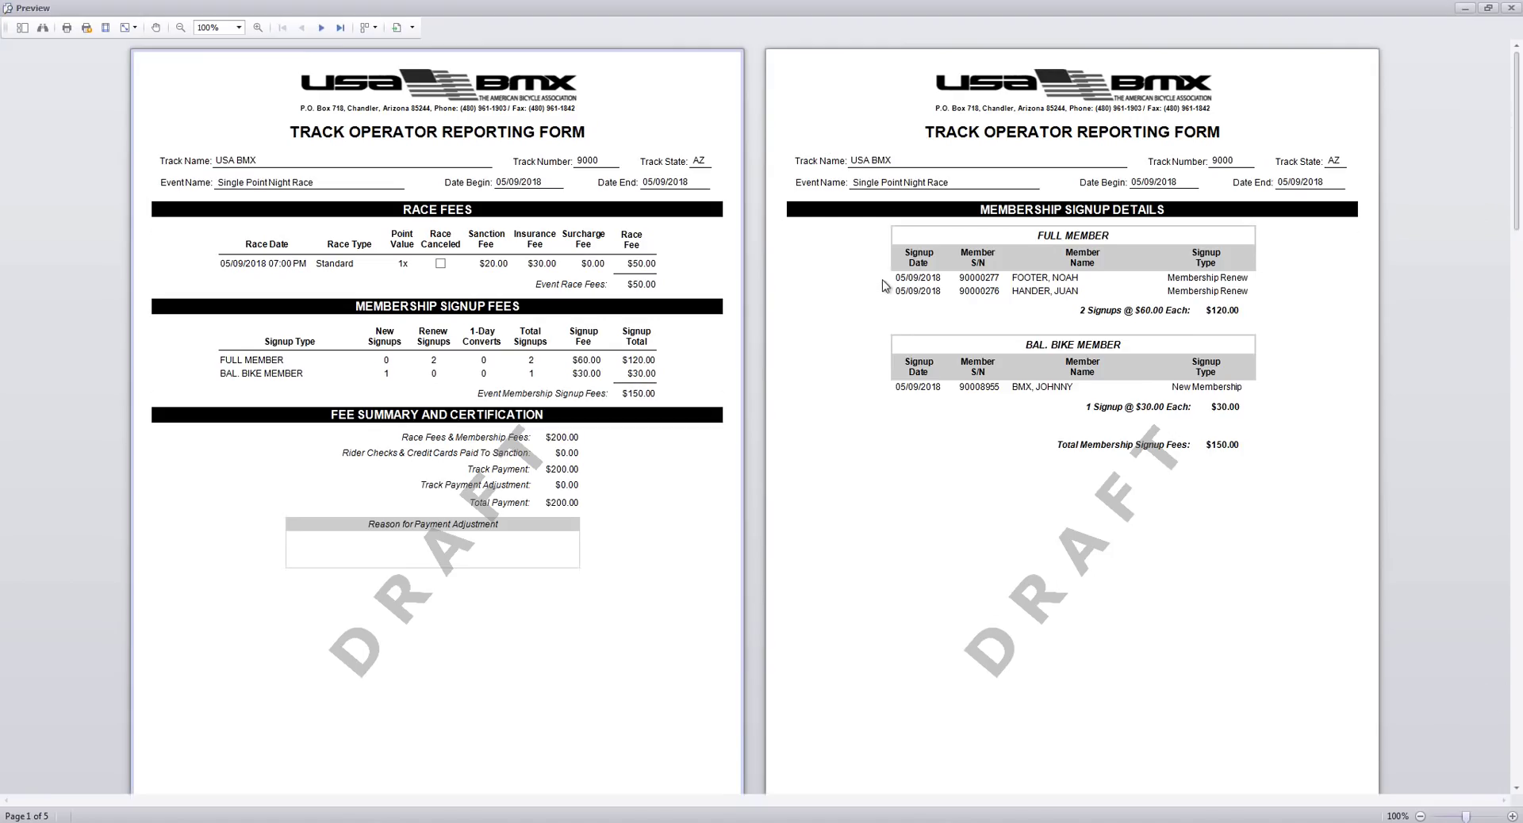
Enter $60.00 paid directly to sanction and review the updated draft TORF.
{"action": "left_click", "coordinate": [1511, 8]}
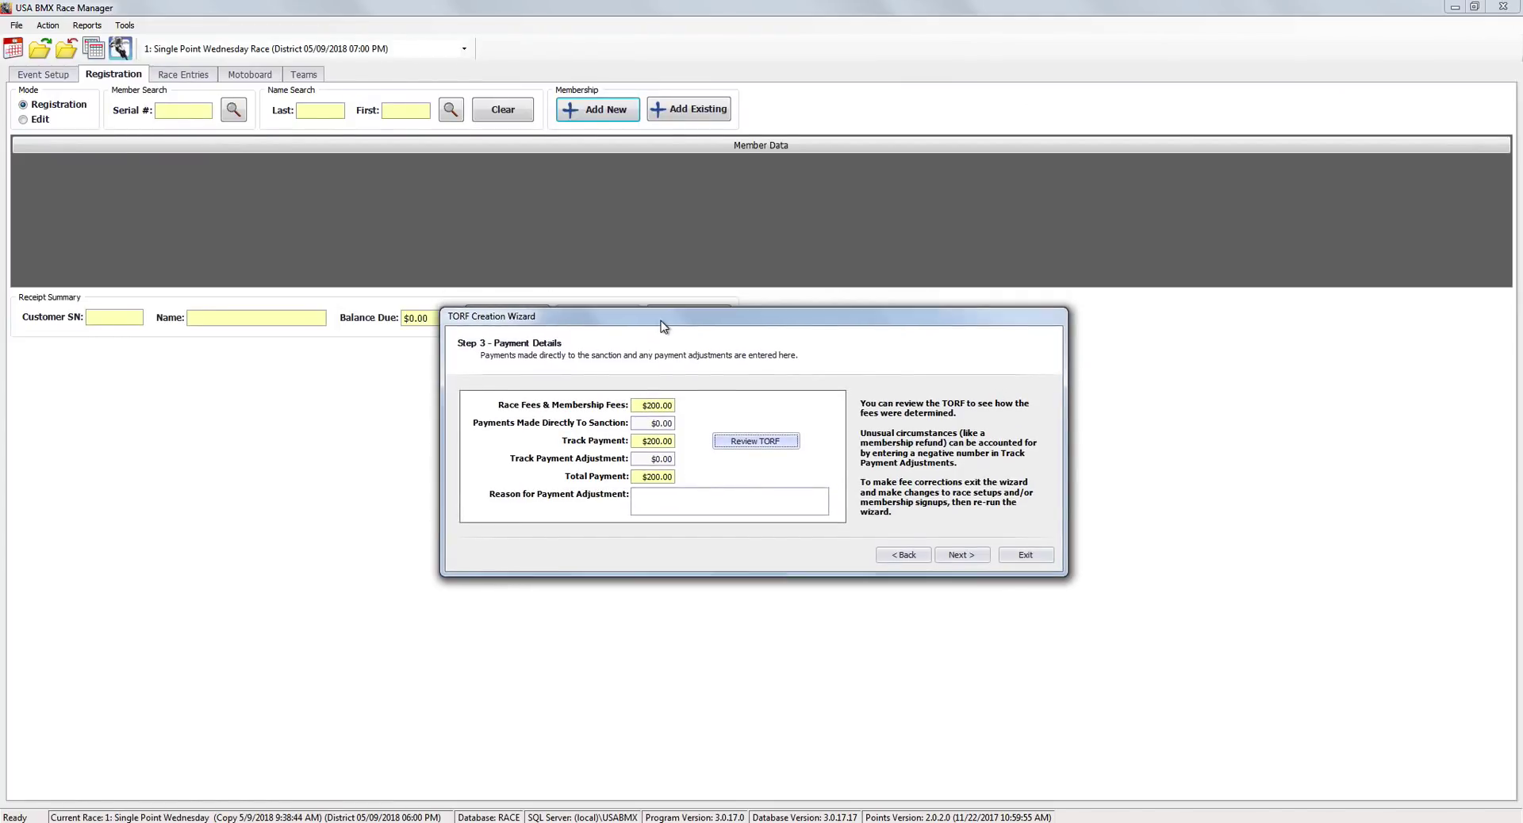
{"action": "left_click", "coordinate": [644, 424]}
{"action": "left_click", "coordinate": [643, 424]}
{"action": "left_click_drag", "start_coordinate": [733, 329], "coordinate": [718, 355]}
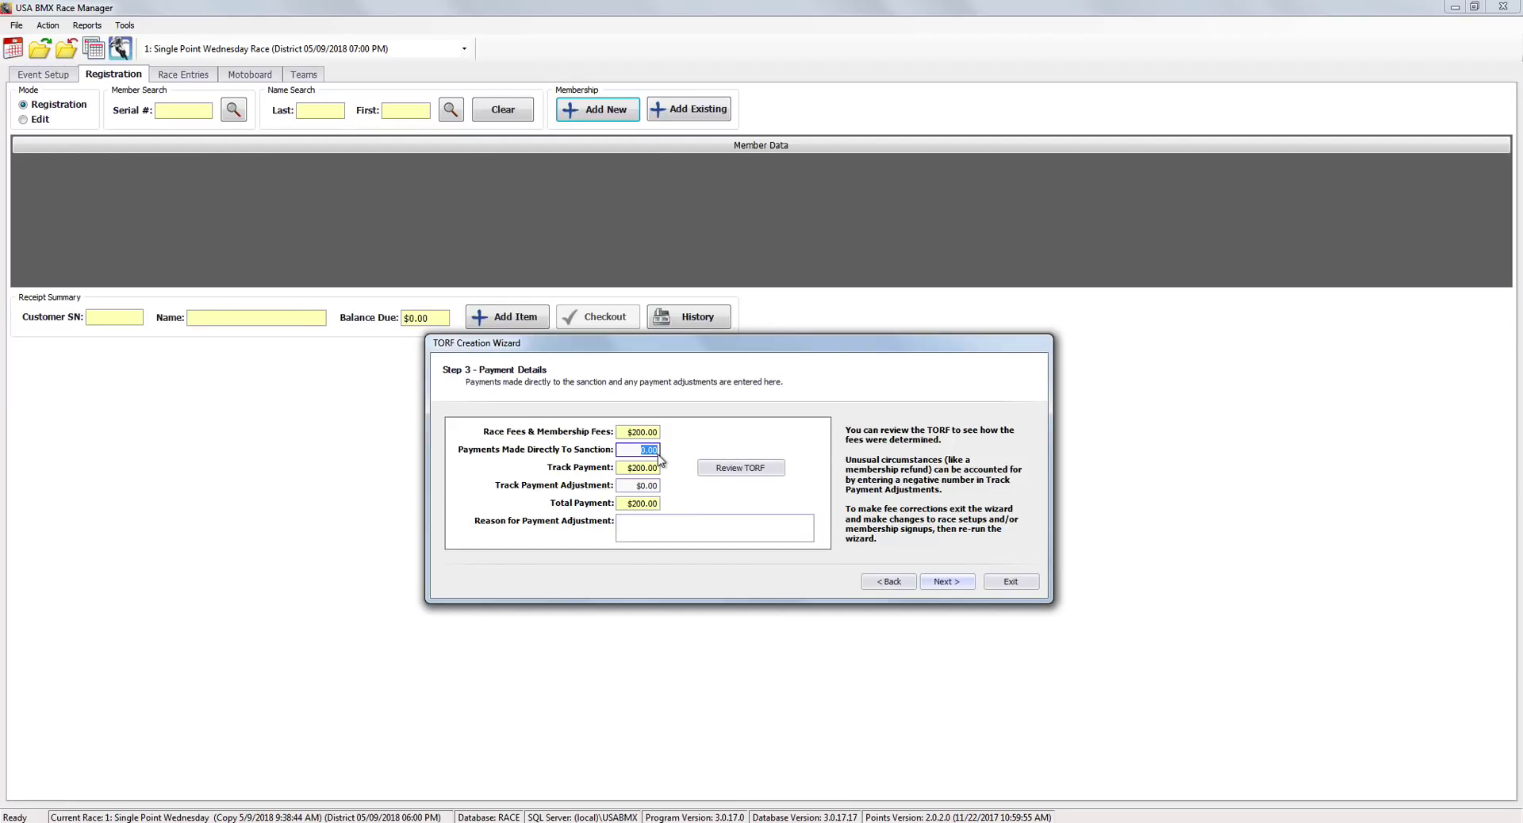
{"action": "type", "text": "60"}
{"action": "left_click", "coordinate": [650, 487]}
{"action": "left_click", "coordinate": [726, 470]}
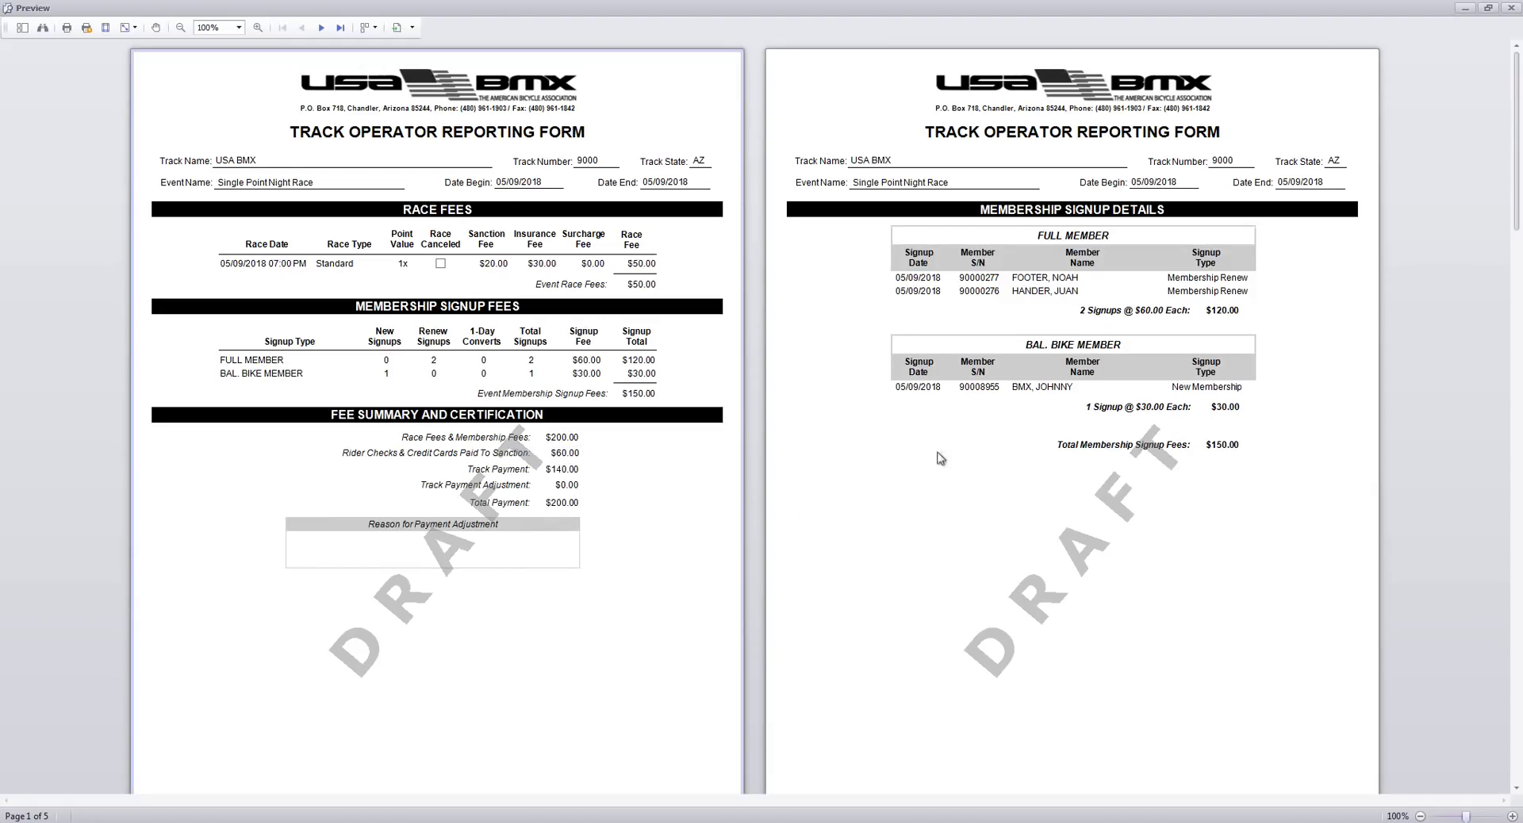
Return to the wizard and change the sanction payment from 60 to 0.
{"action": "left_click", "coordinate": [1514, 10]}
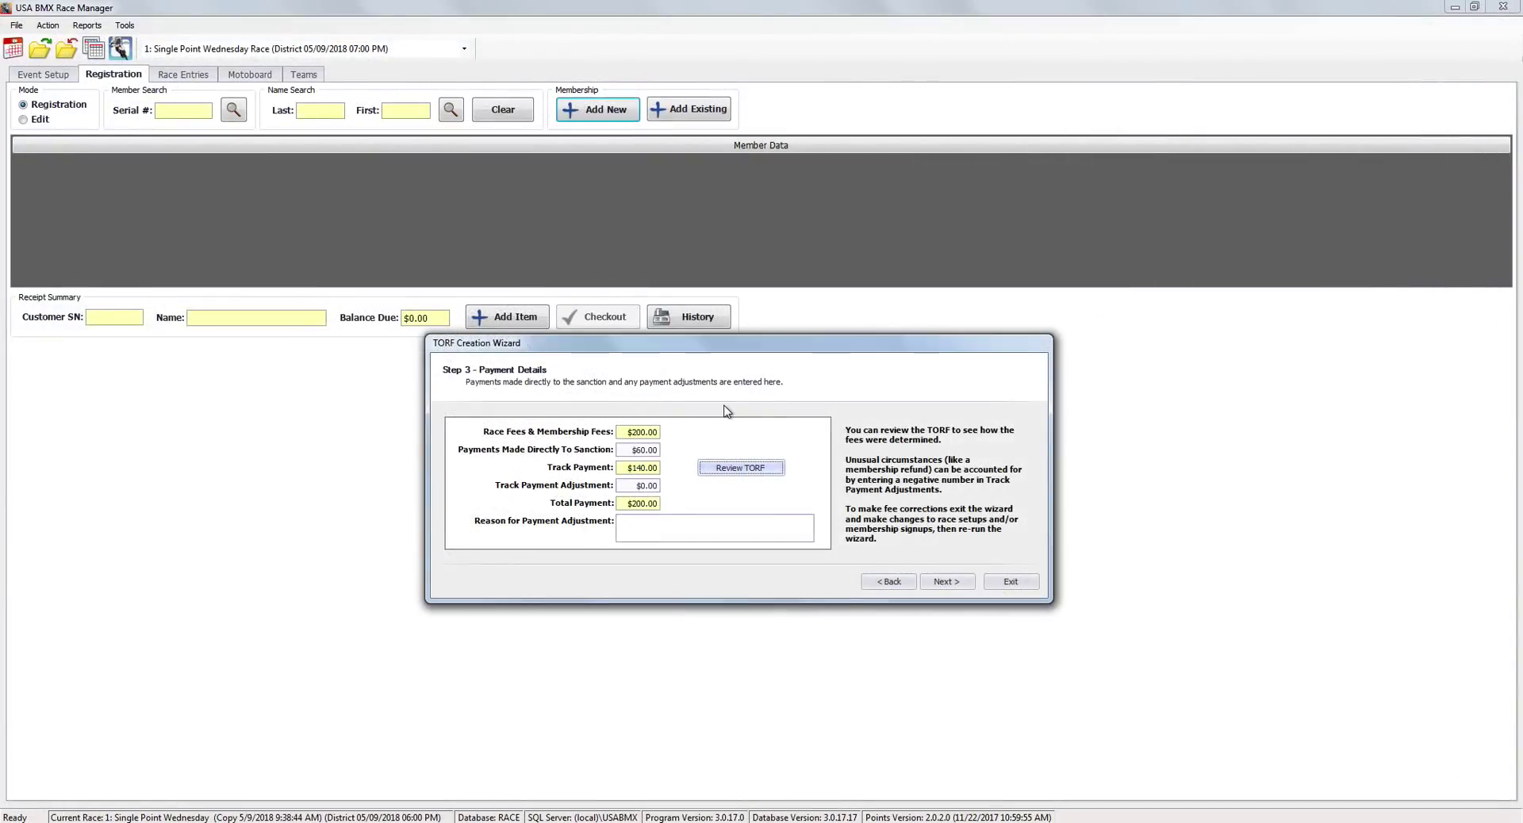
{"action": "left_click", "coordinate": [628, 452]}
{"action": "double_click", "coordinate": [627, 452]}
{"action": "type", "text": "0"}
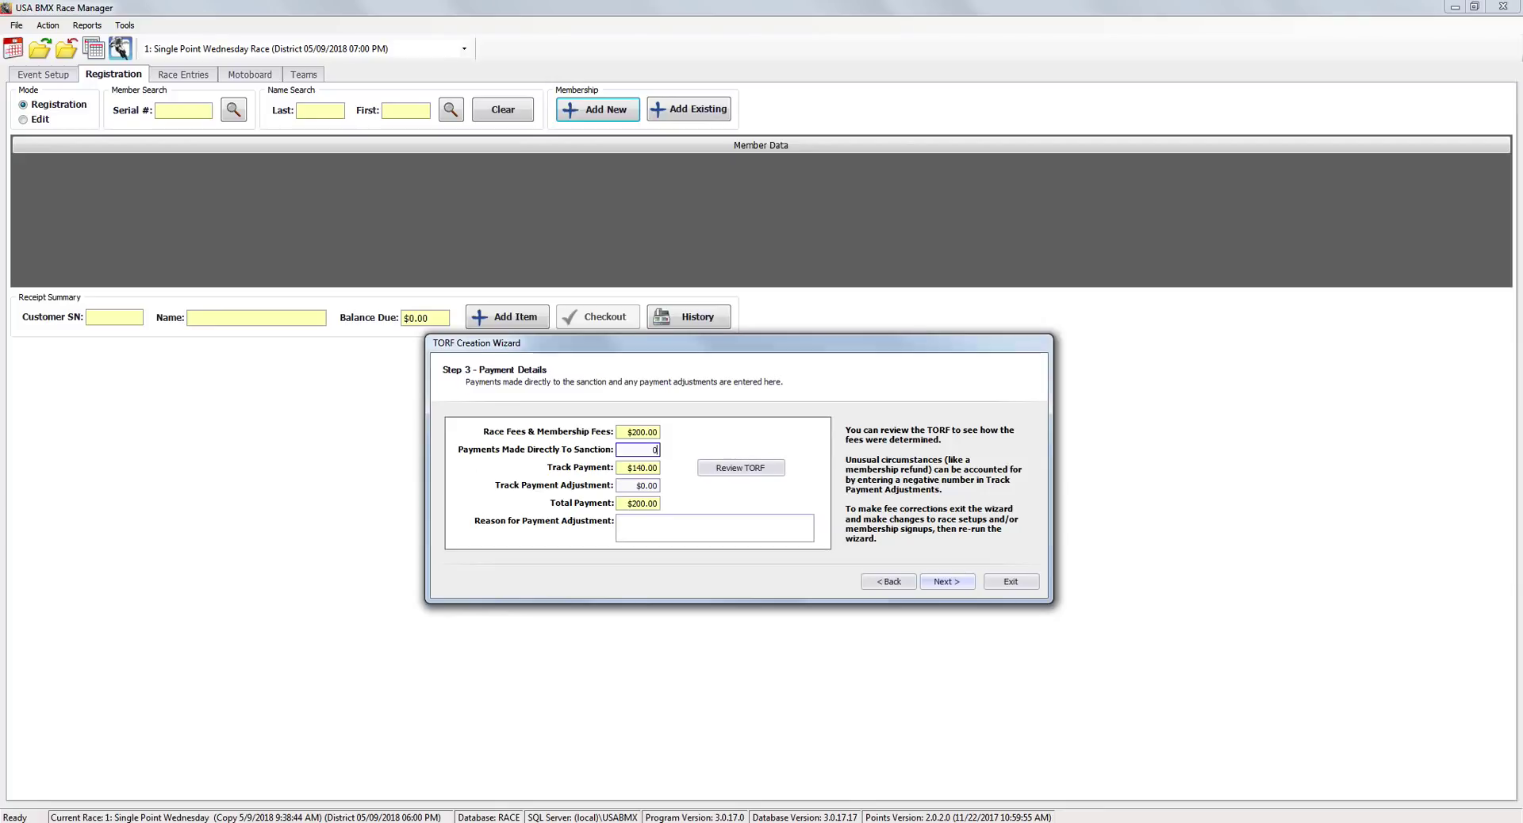
{"action": "key", "text": "Tab"}
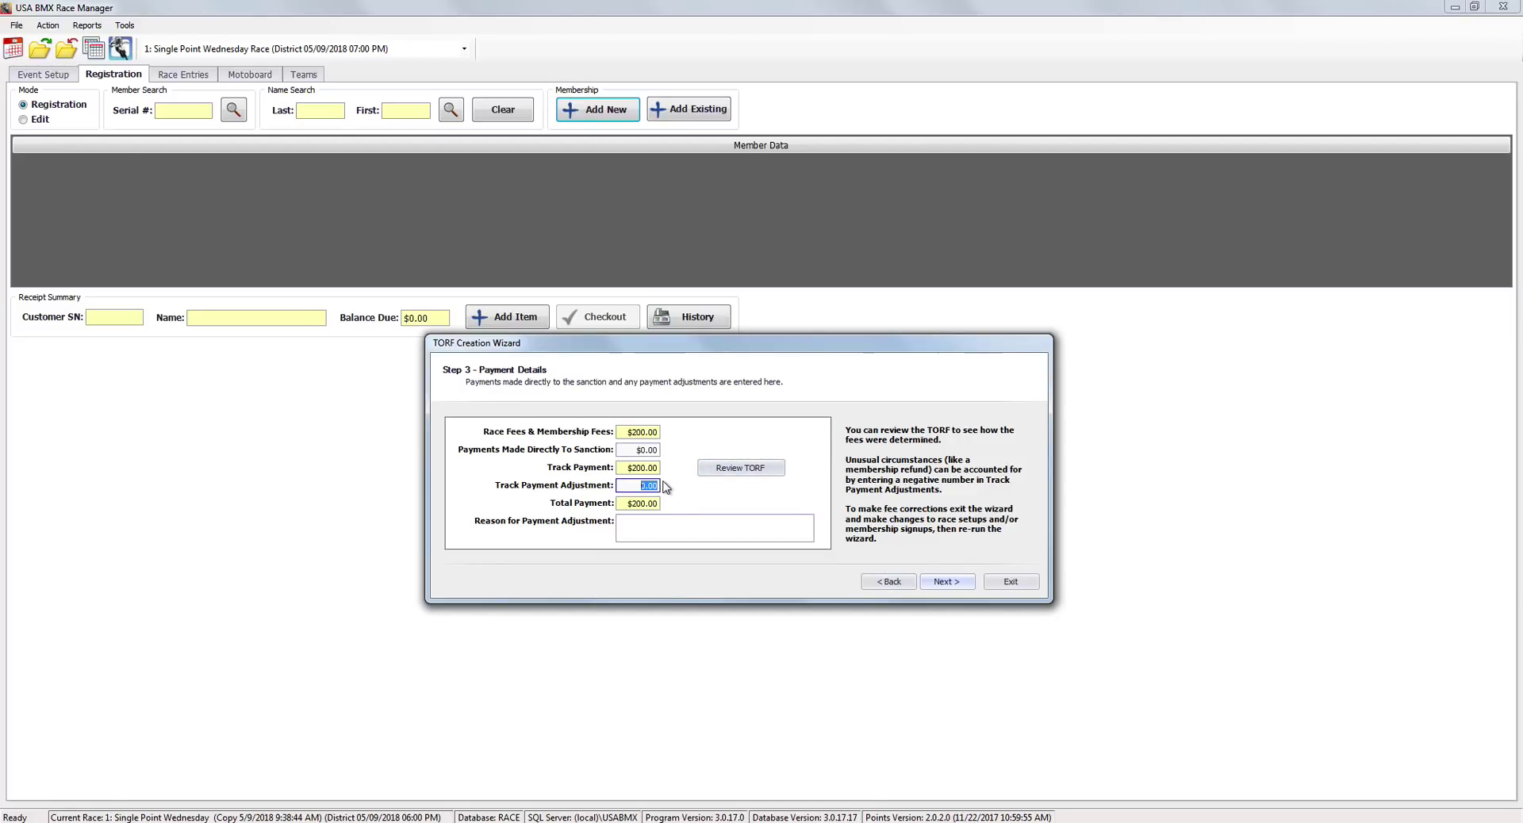
Enter a -30 track payment adjustment with a membership adjustment reason, then review the TORF.
{"action": "type", "text": "30"}
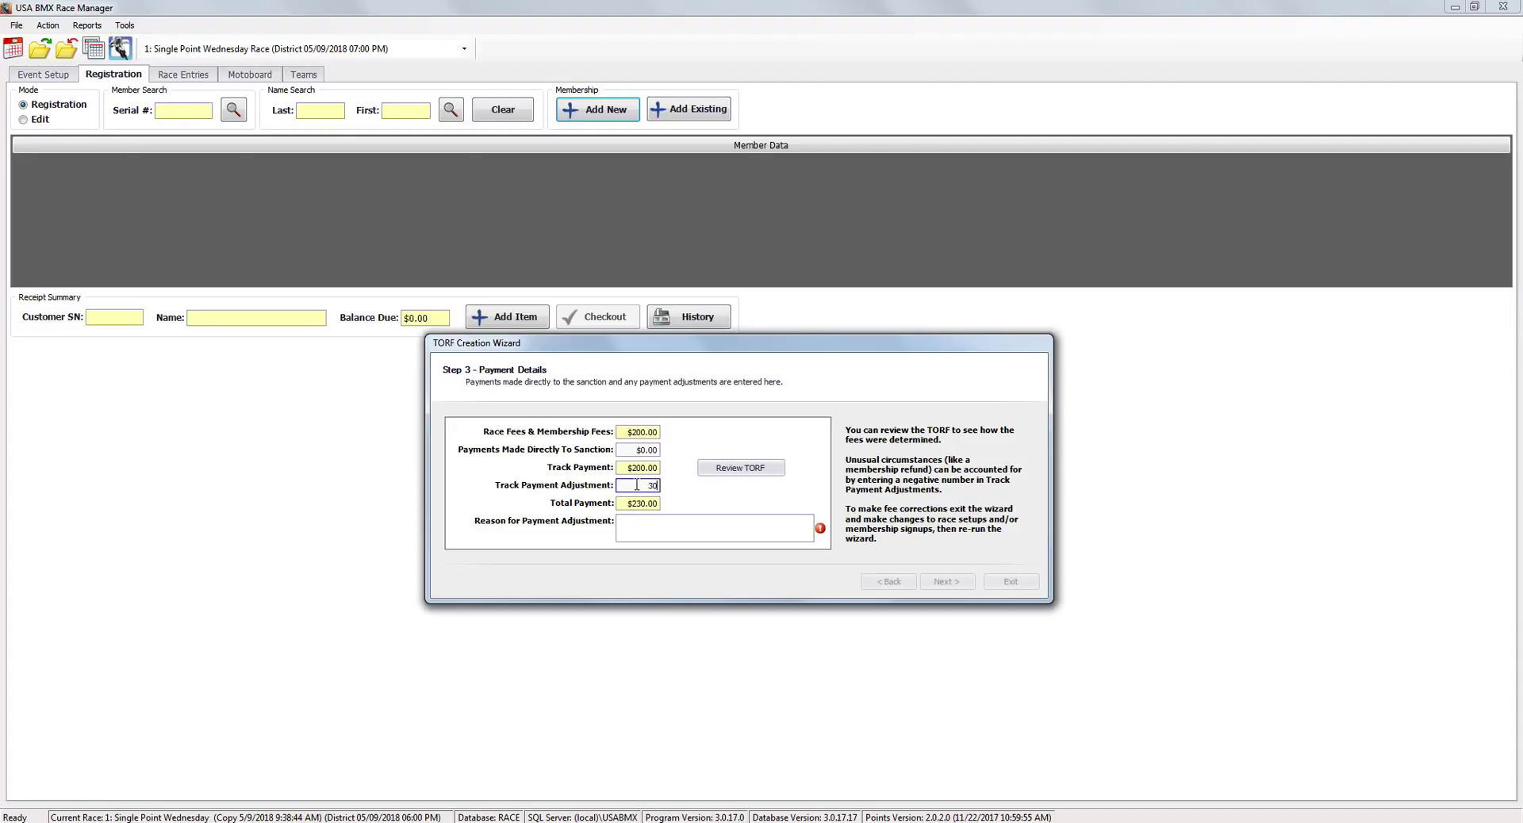
{"action": "double_click", "coordinate": [636, 485]}
{"action": "type", "text": "-30"}
{"action": "left_click", "coordinate": [642, 523]}
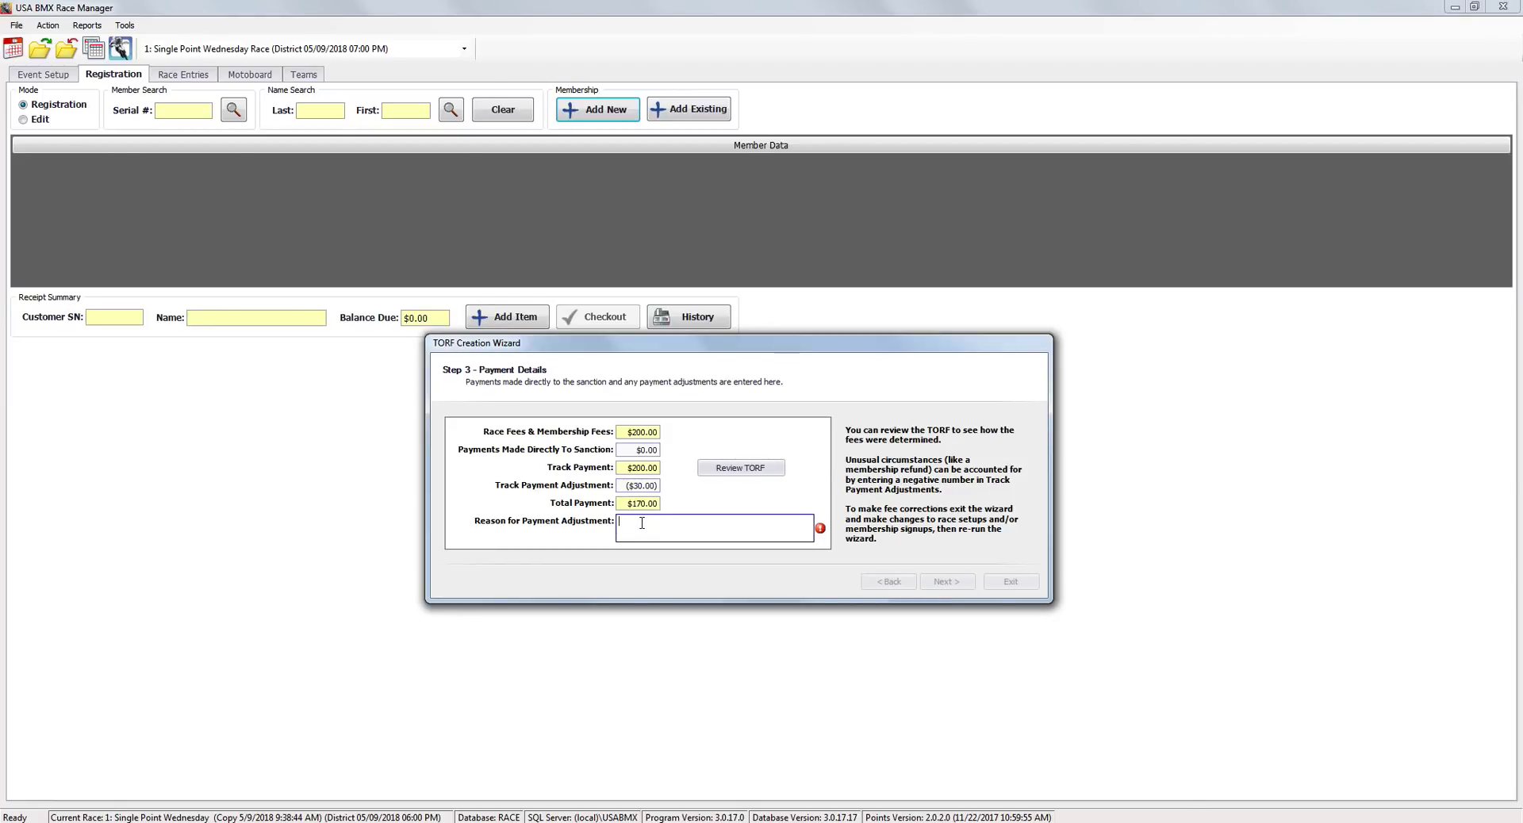
{"action": "type", "text": "Membership ad"}
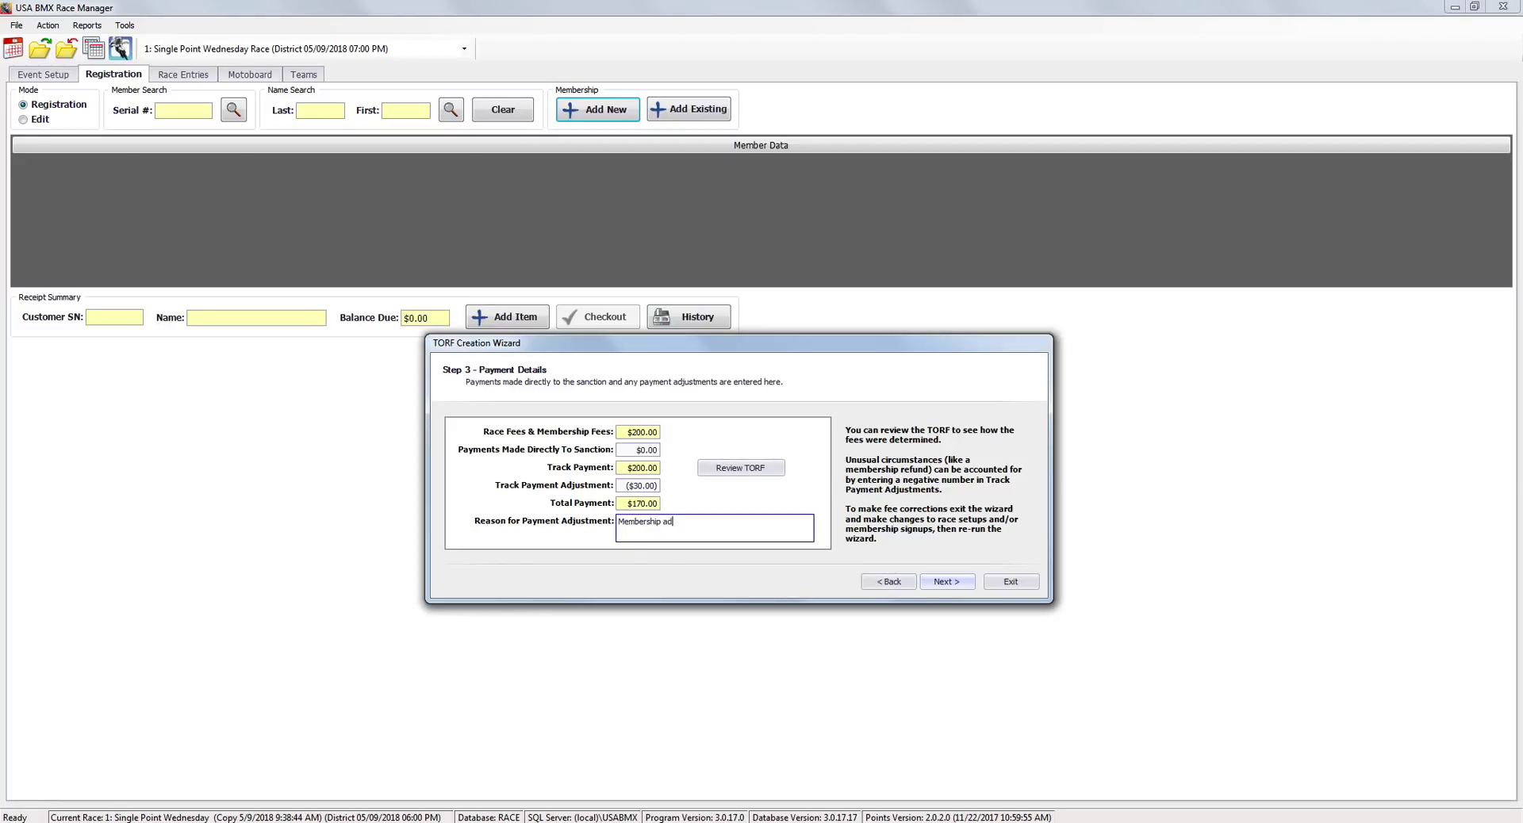
{"action": "type", "text": "justment For Johnny BMX - Did Not"}
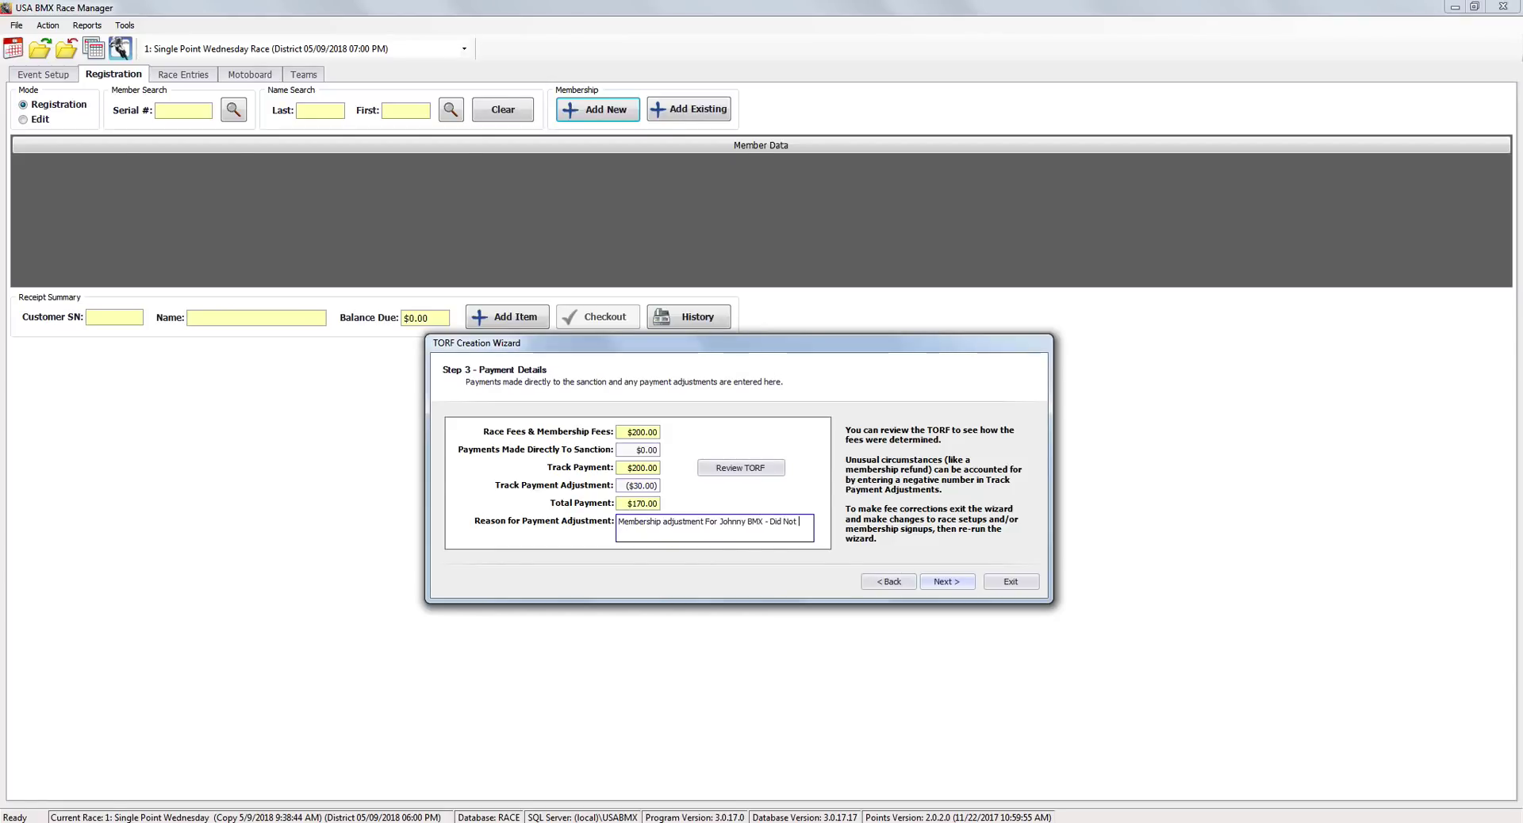
{"action": "type", "text": "Purchase"}
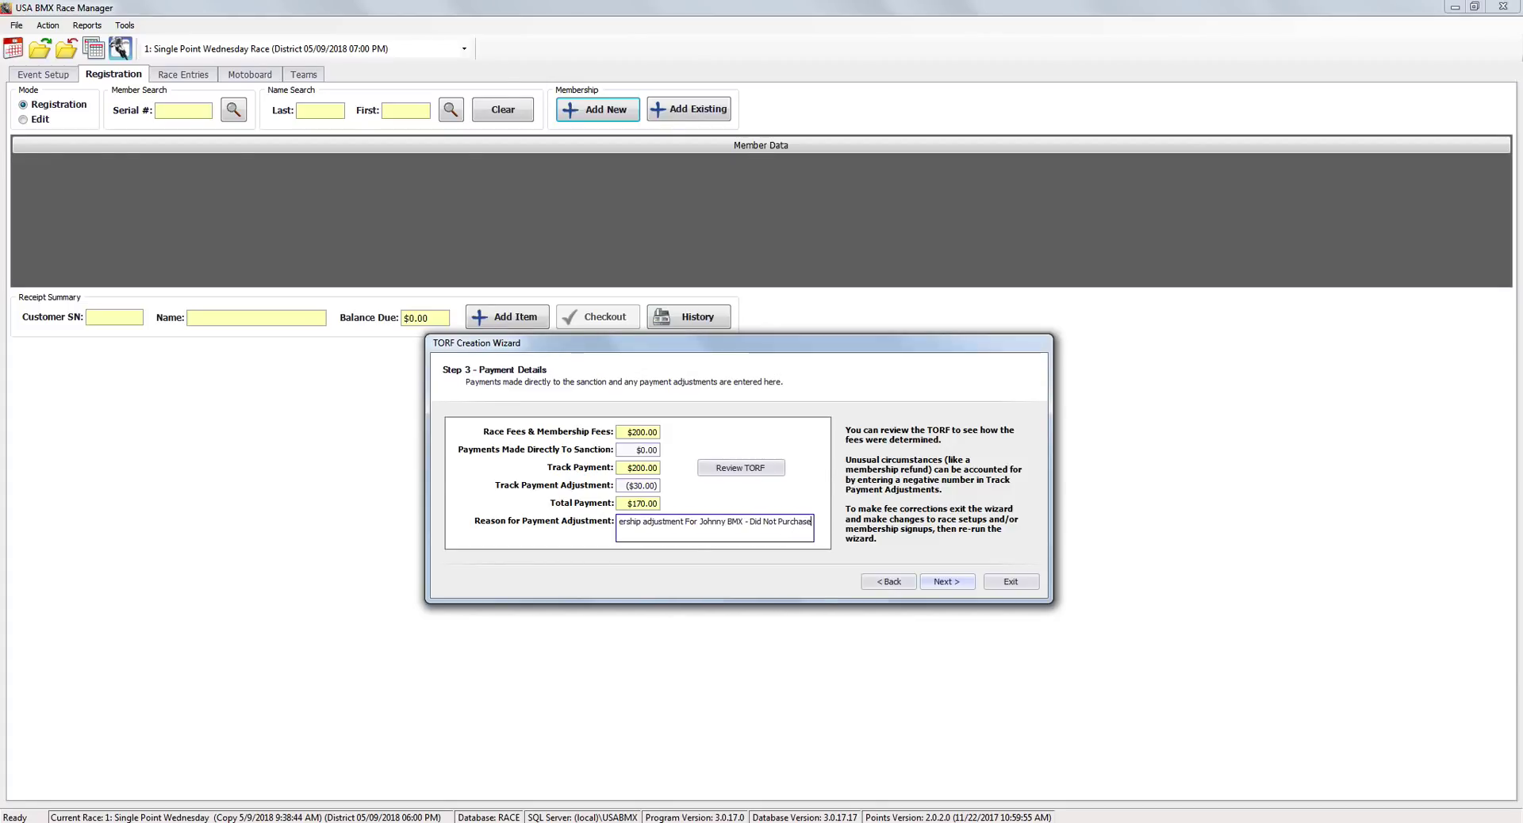
{"action": "left_click", "coordinate": [774, 470]}
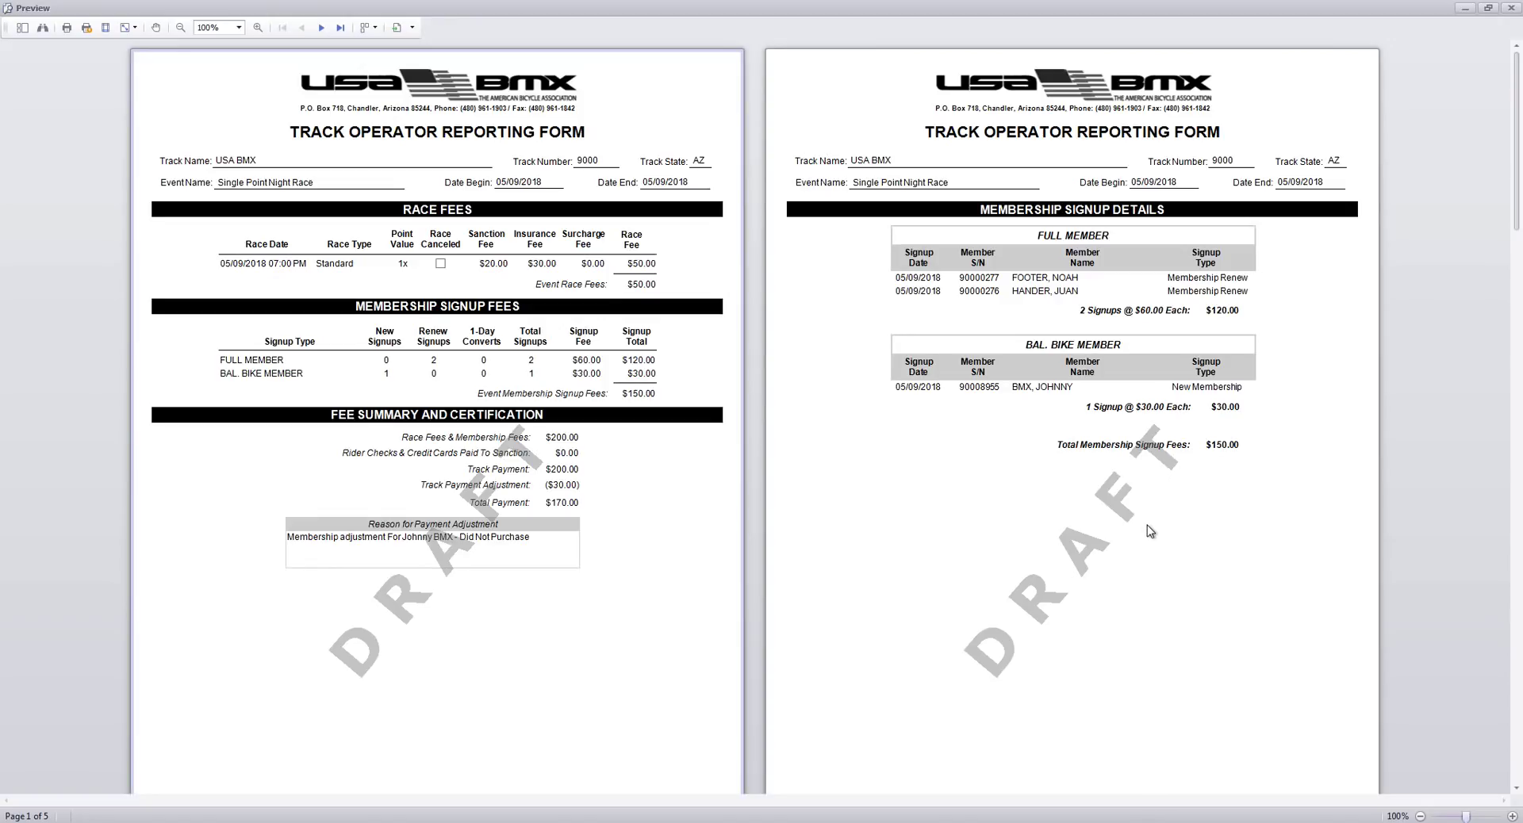
{"action": "scroll", "coordinate": [1150, 531], "scroll_direction": "down", "scroll_amount": 5}
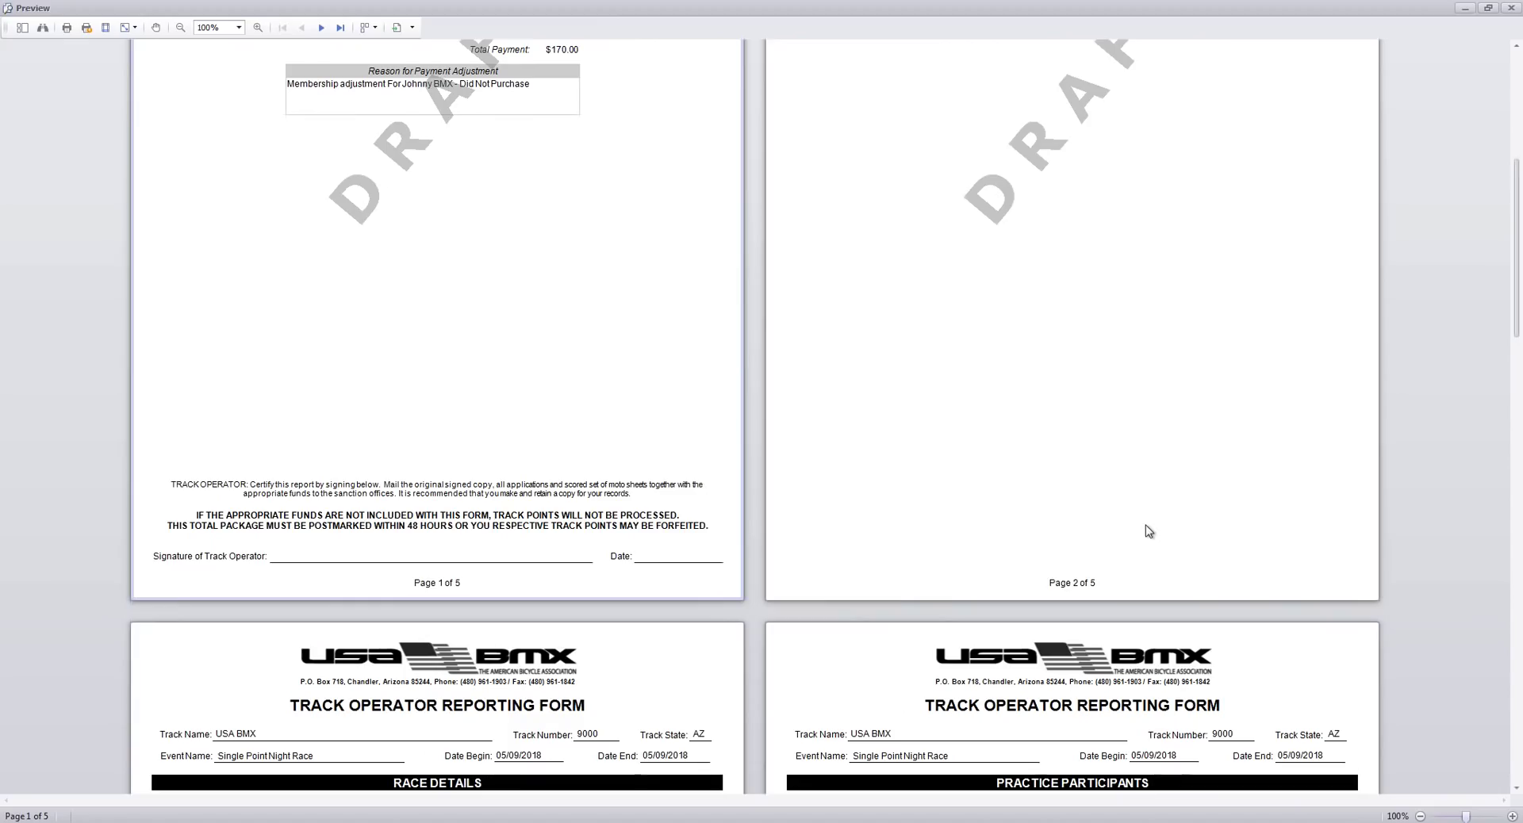
{"action": "scroll", "coordinate": [1150, 531], "scroll_direction": "down", "scroll_amount": 4}
{"action": "scroll", "coordinate": [1150, 530], "scroll_direction": "up", "scroll_amount": 9}
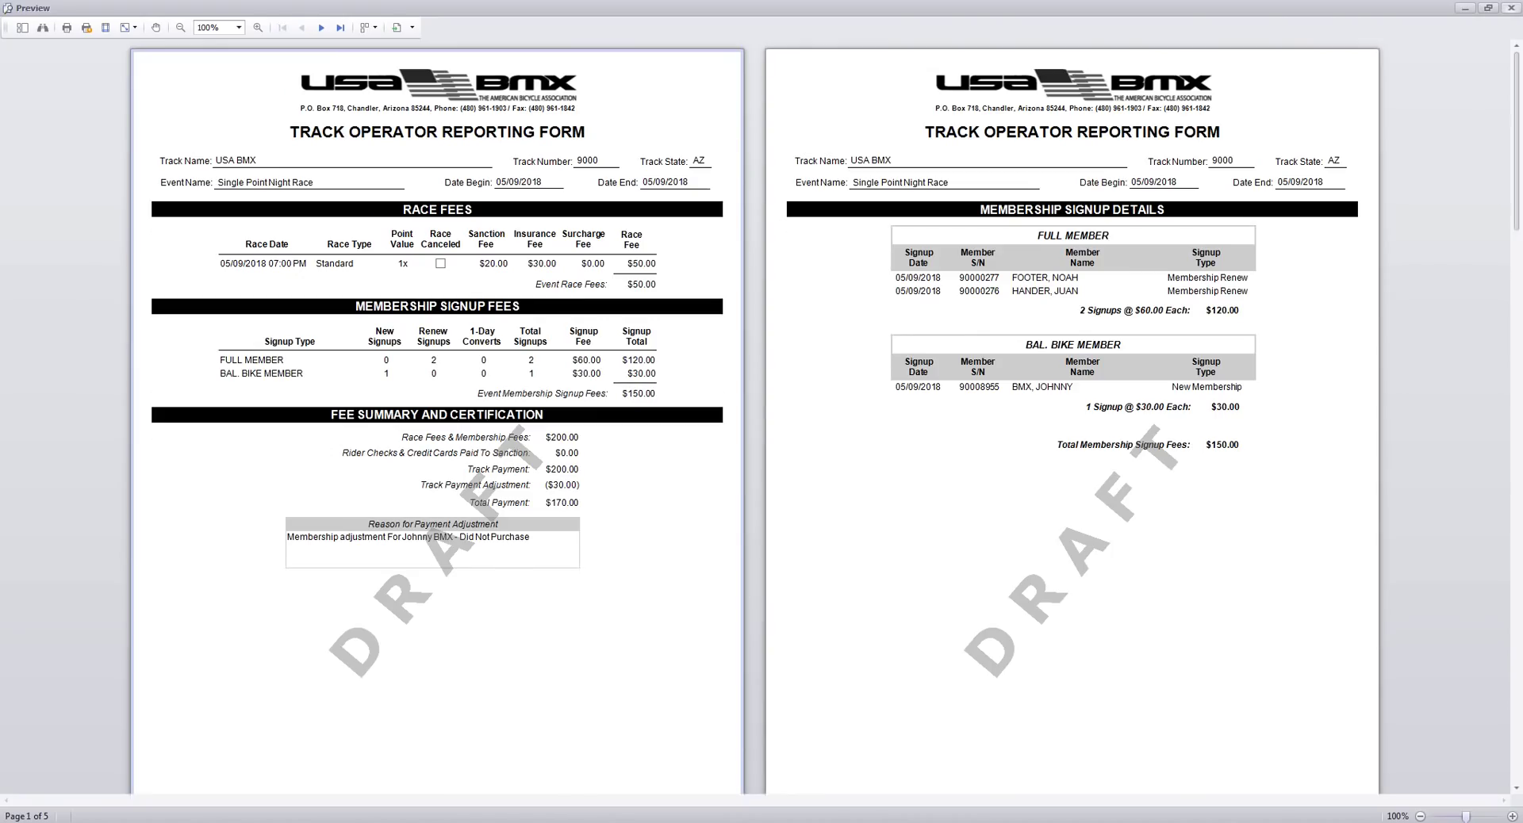
{"action": "left_click", "coordinate": [1513, 9]}
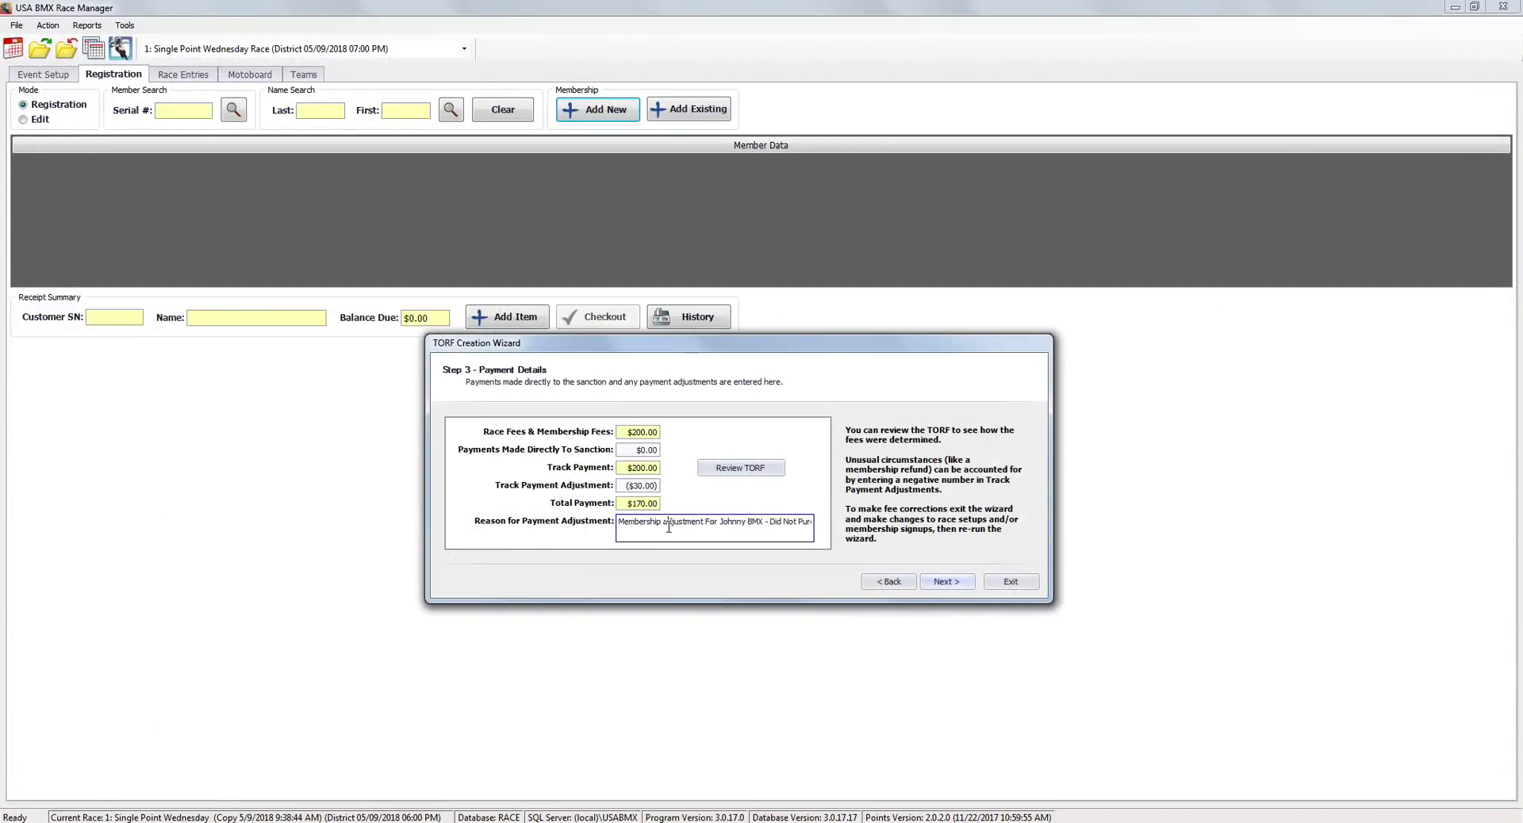
Edit the adjustment reason to end with 'Turned In Late' and change the adjustment to 60.
{"action": "left_click_drag", "start_coordinate": [768, 521], "coordinate": [946, 528]}
{"action": "key", "text": "Delete"}
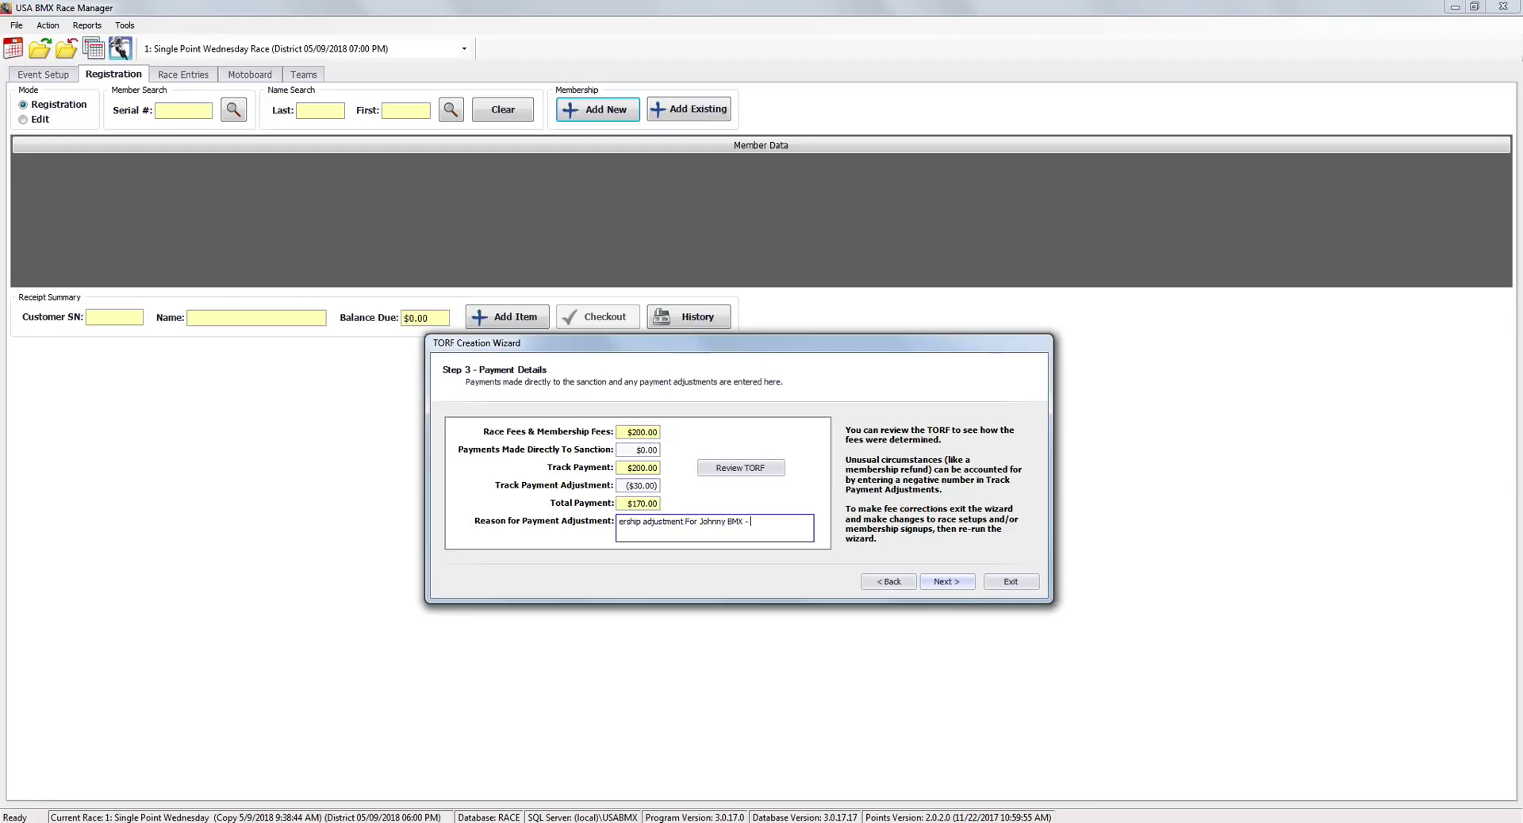
{"action": "type", "text": "Turned In Late"}
{"action": "left_click", "coordinate": [621, 487]}
{"action": "left_click_drag", "start_coordinate": [621, 486], "coordinate": [656, 485]}
{"action": "type", "text": "60"}
{"action": "key", "text": "Tab"}
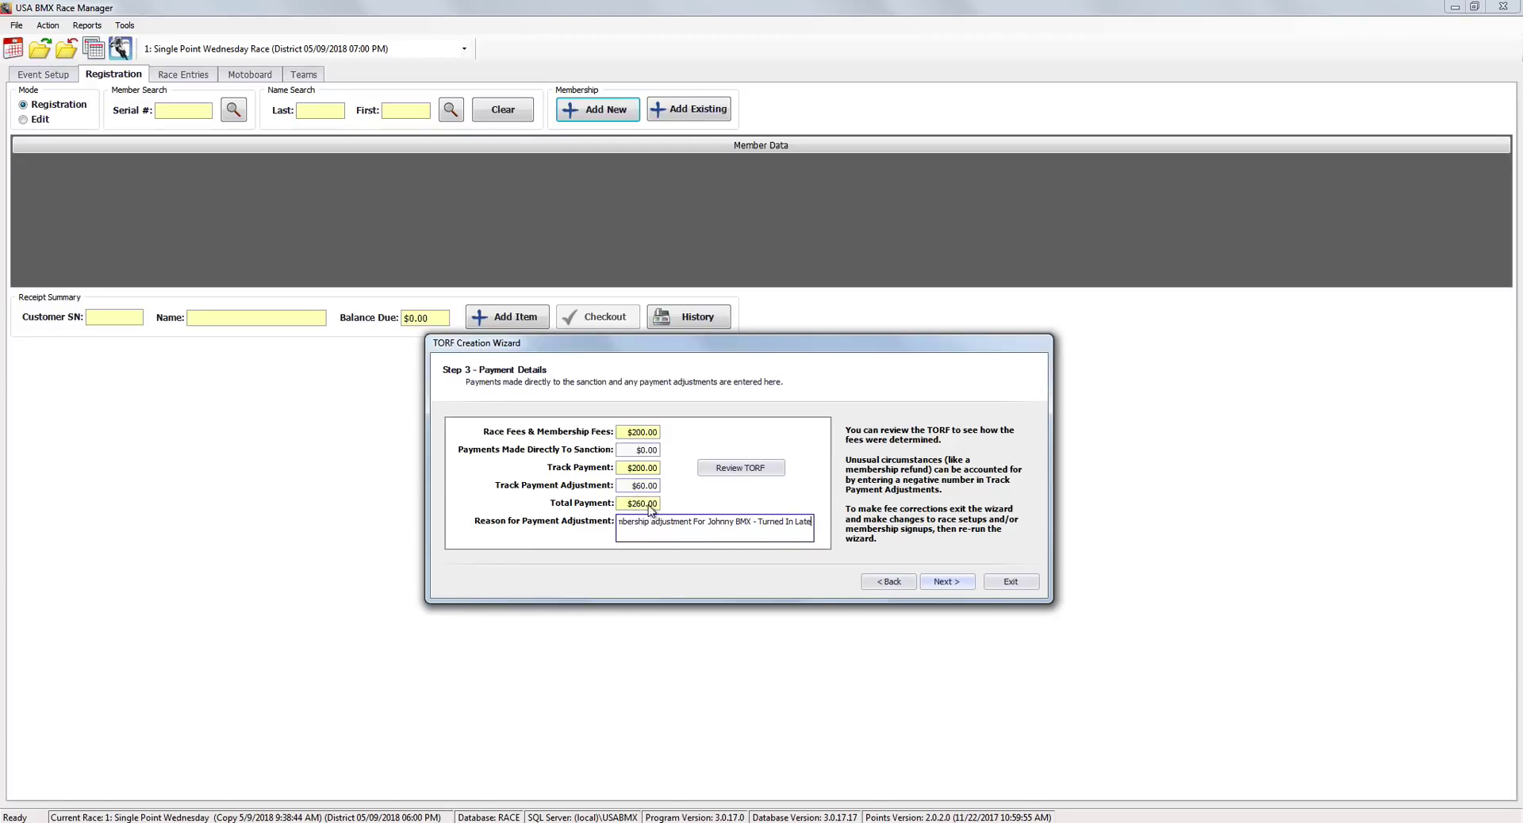
Clear the reason text and reset the track payment adjustment to zero, restoring a $200.00 total.
{"action": "mouse_move", "coordinate": [628, 526]}
{"action": "left_mouse_down"}
{"action": "mouse_move", "coordinate": [809, 526]}
{"action": "mouse_move", "coordinate": [601, 525]}
{"action": "left_mouse_up"}
{"action": "left_click", "coordinate": [785, 525]}
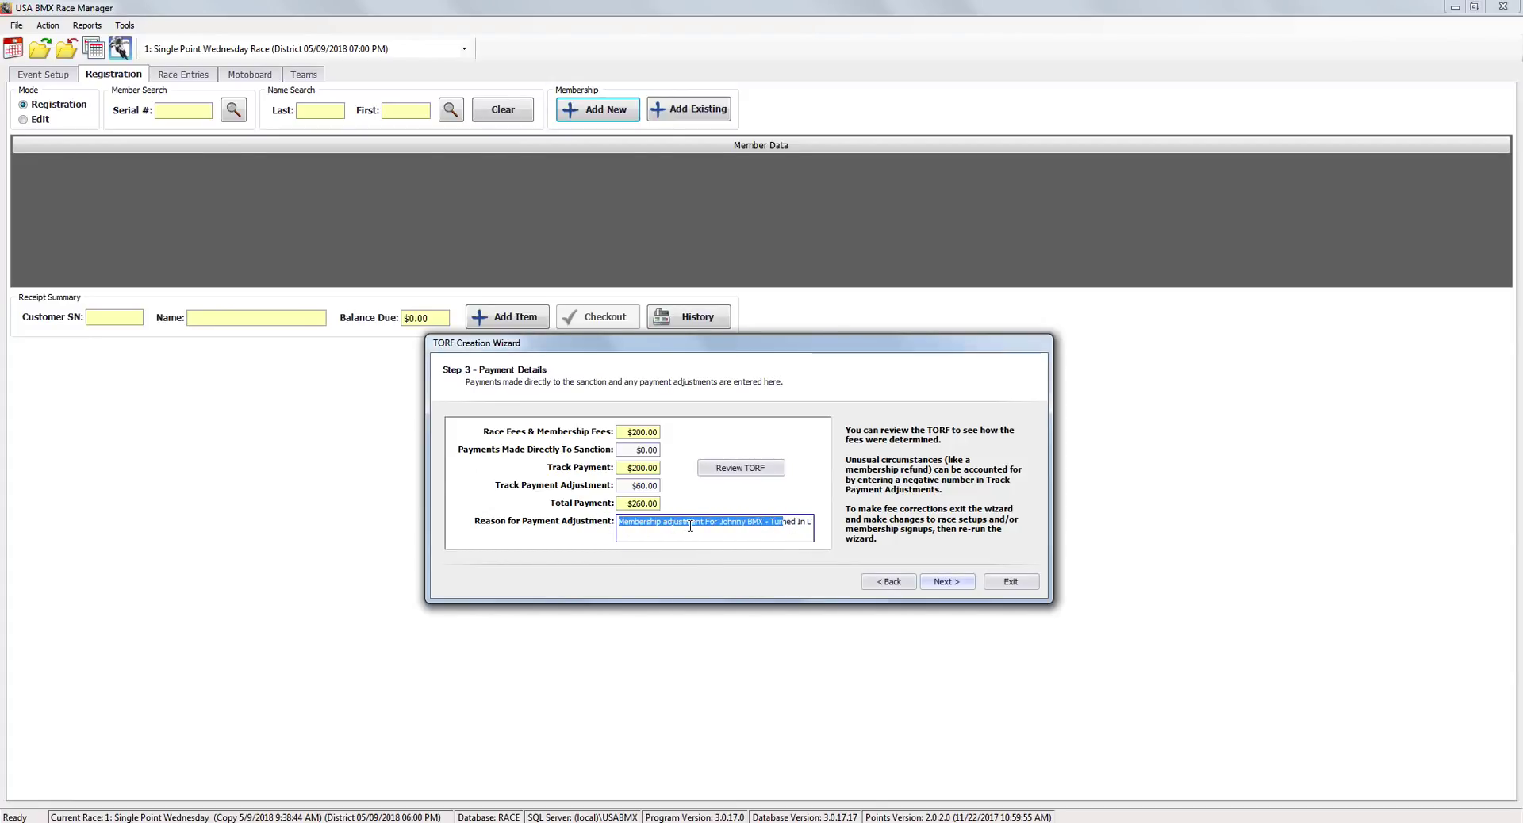
{"action": "key", "text": "ctrl+a"}
{"action": "key", "text": "BackSpace"}
{"action": "key", "text": "shift+Tab"}
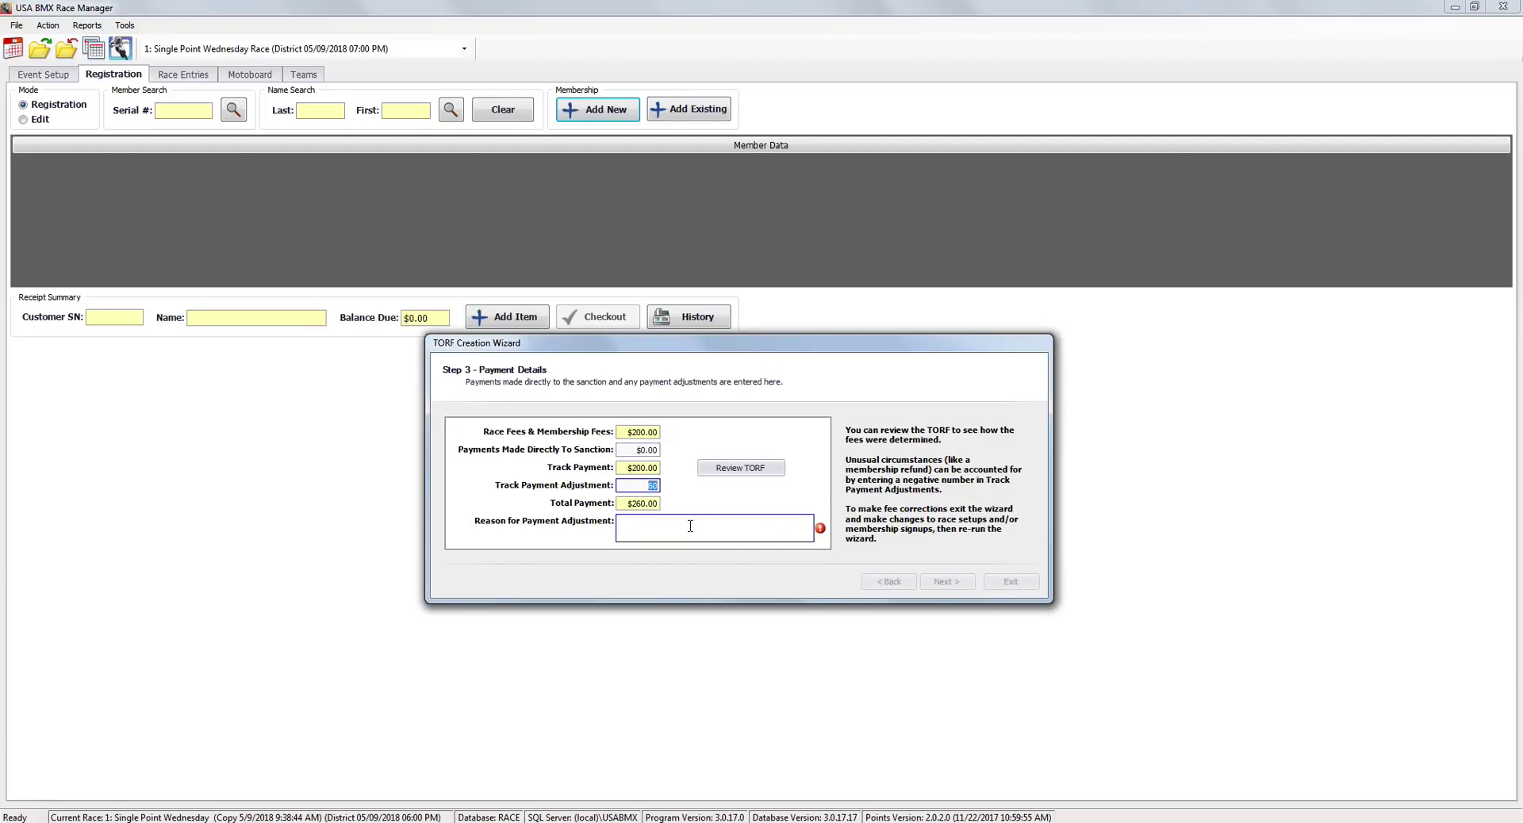
{"action": "key", "text": "BackSpace"}
{"action": "key", "text": "Tab"}
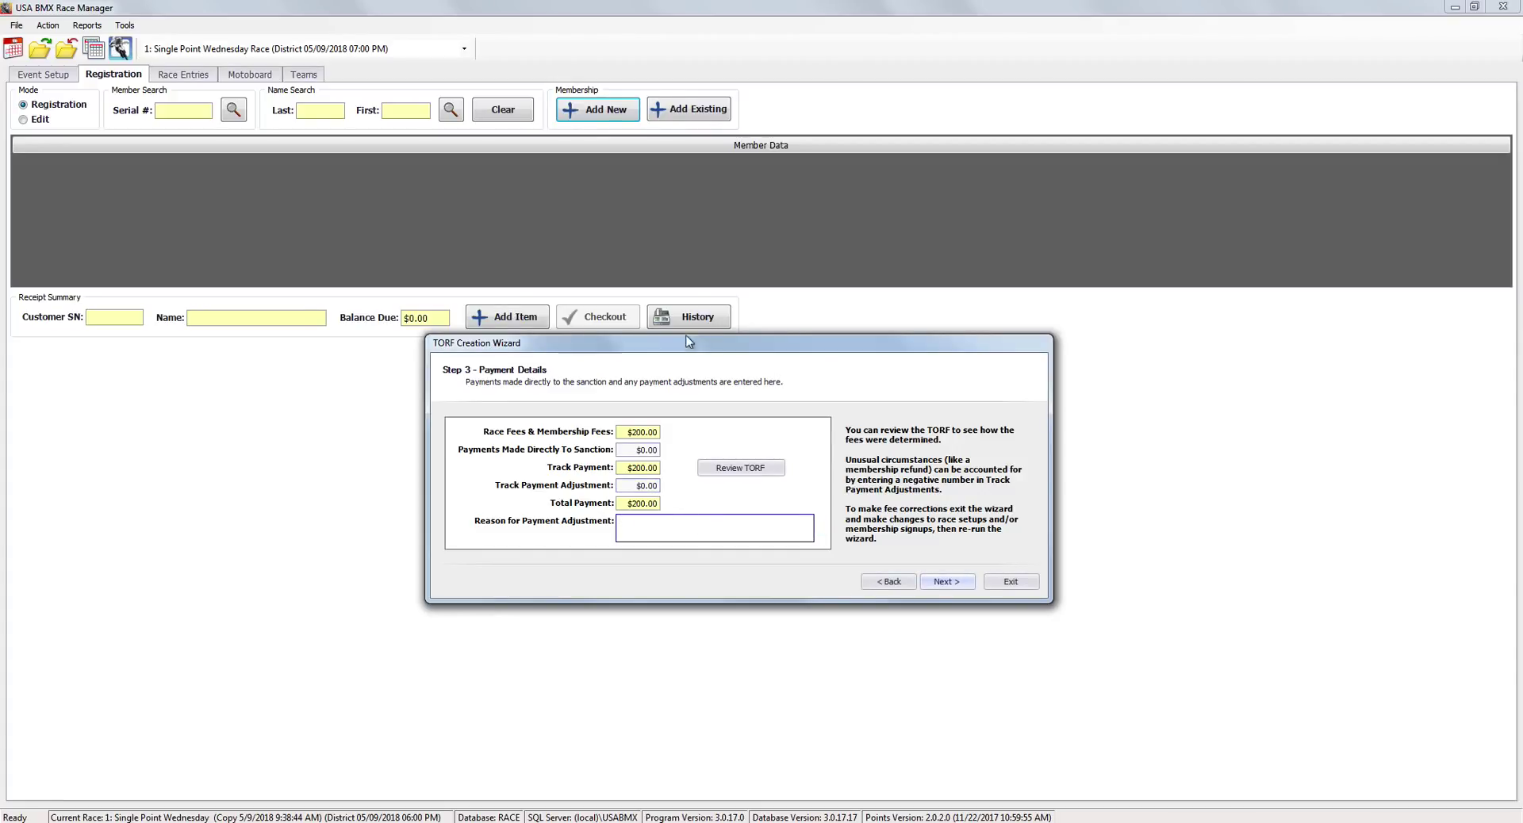
Advance to the certification step and preview the draft TORF.
{"action": "left_click_drag", "start_coordinate": [690, 343], "coordinate": [653, 322]}
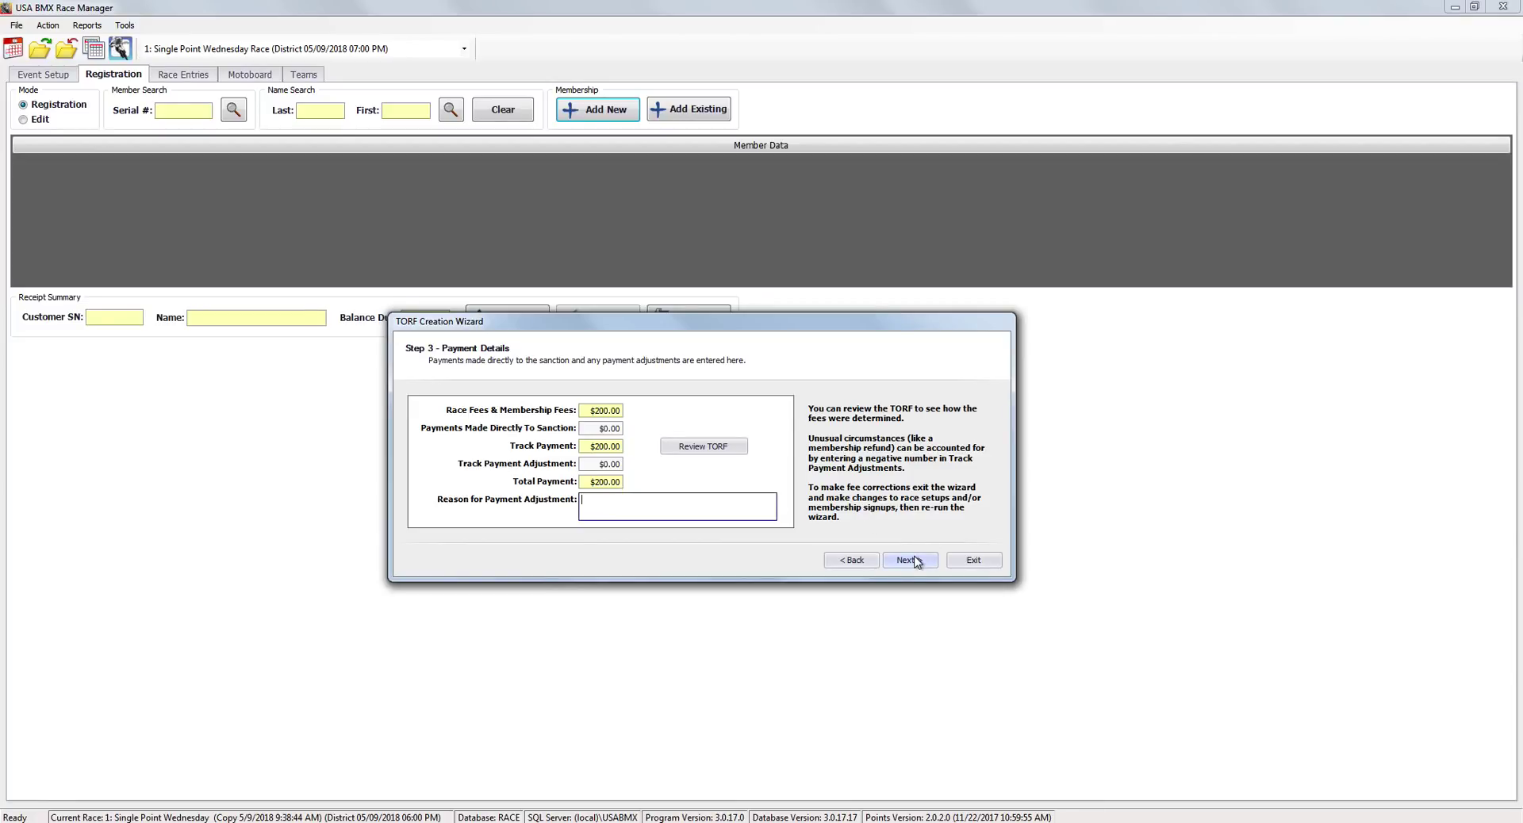
{"action": "left_click", "coordinate": [917, 562]}
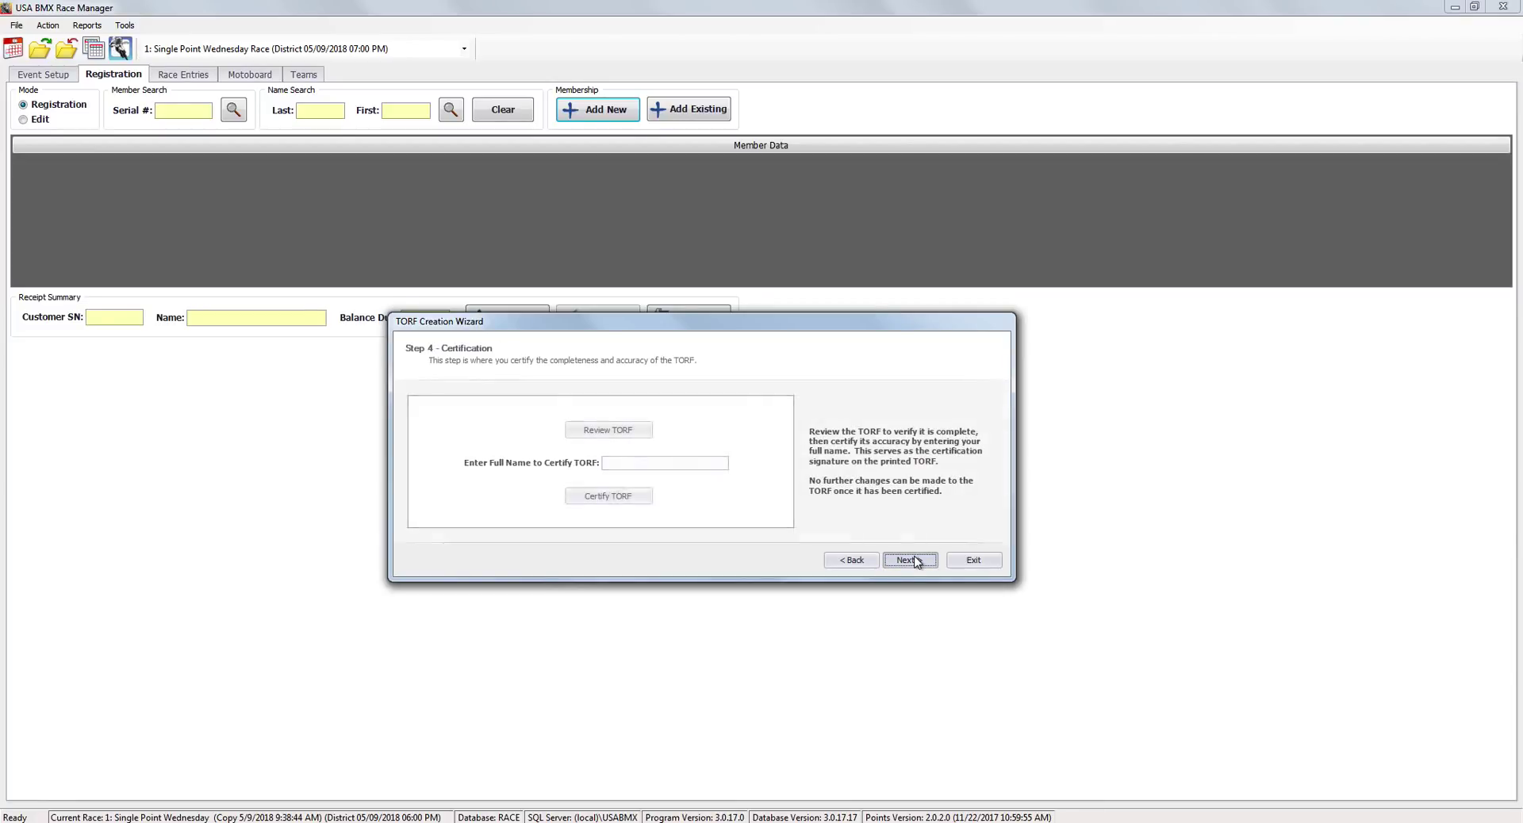
{"action": "left_click", "coordinate": [647, 432]}
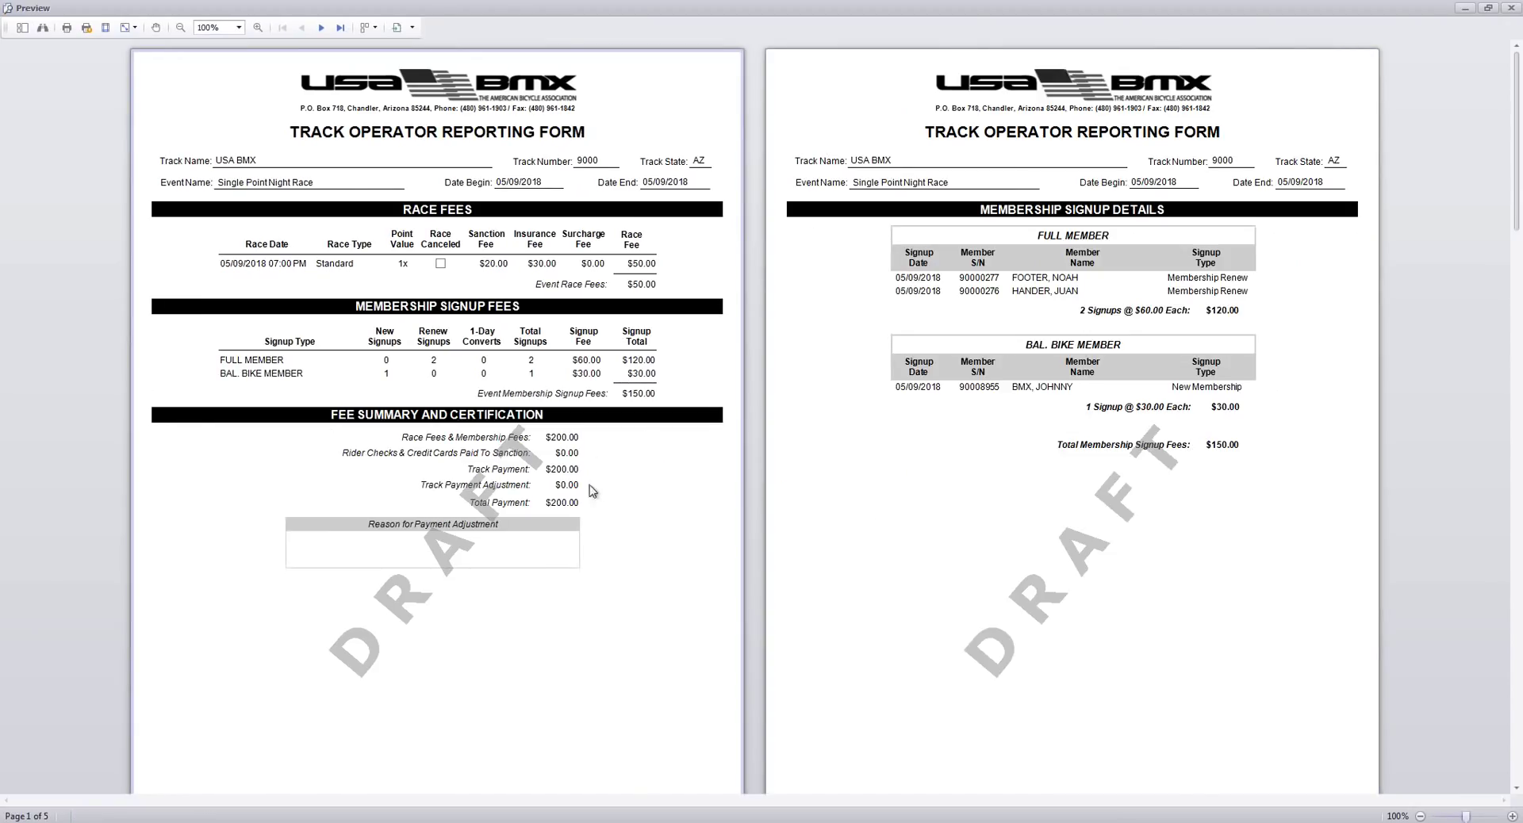
{"action": "left_click", "coordinate": [1512, 8]}
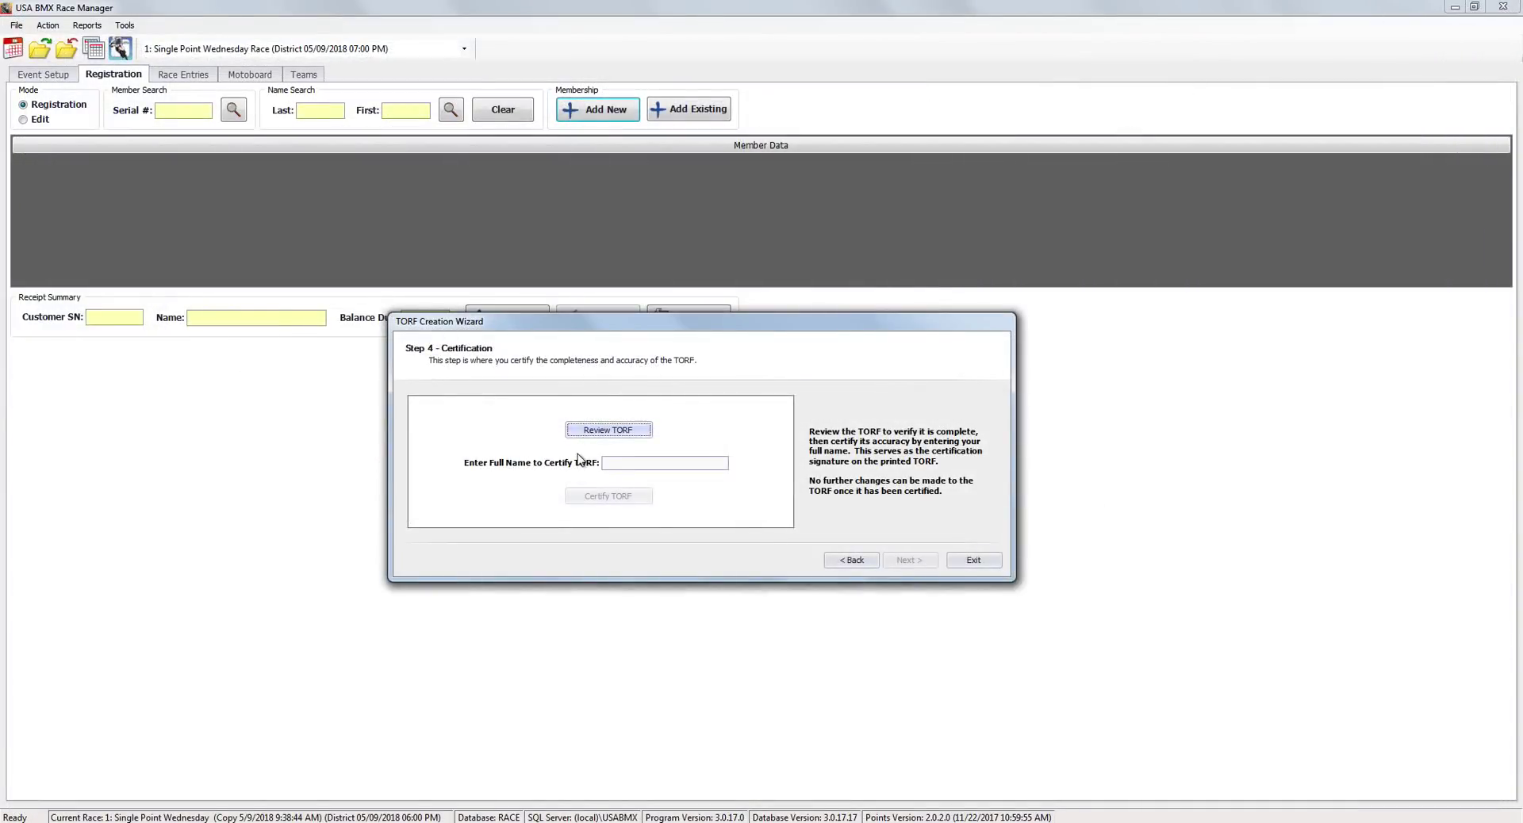
Enter the official's full name and certify the TORF.
{"action": "left_click", "coordinate": [617, 461]}
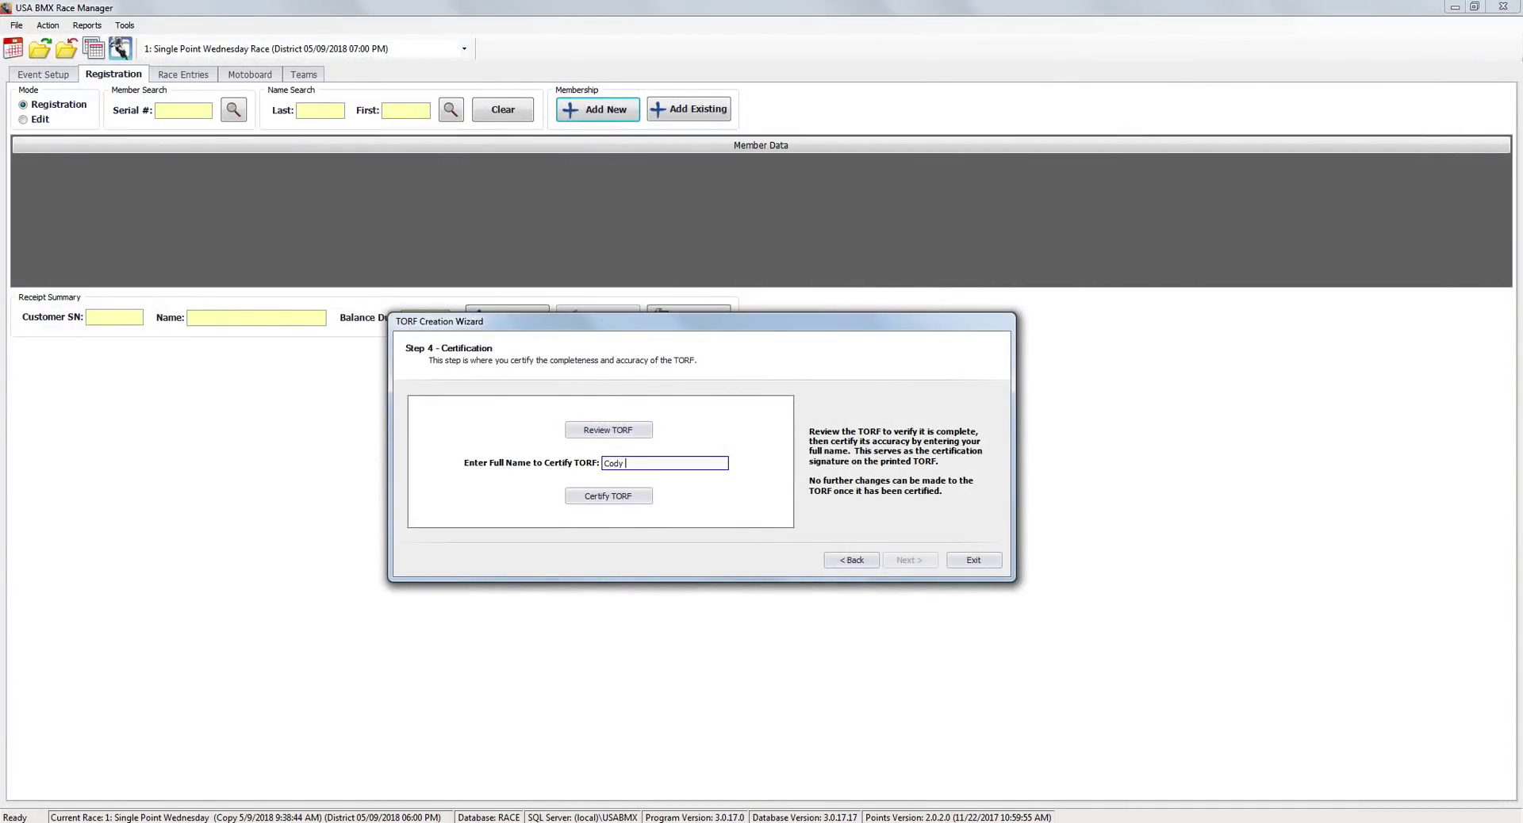
{"action": "left_click", "coordinate": [603, 498]}
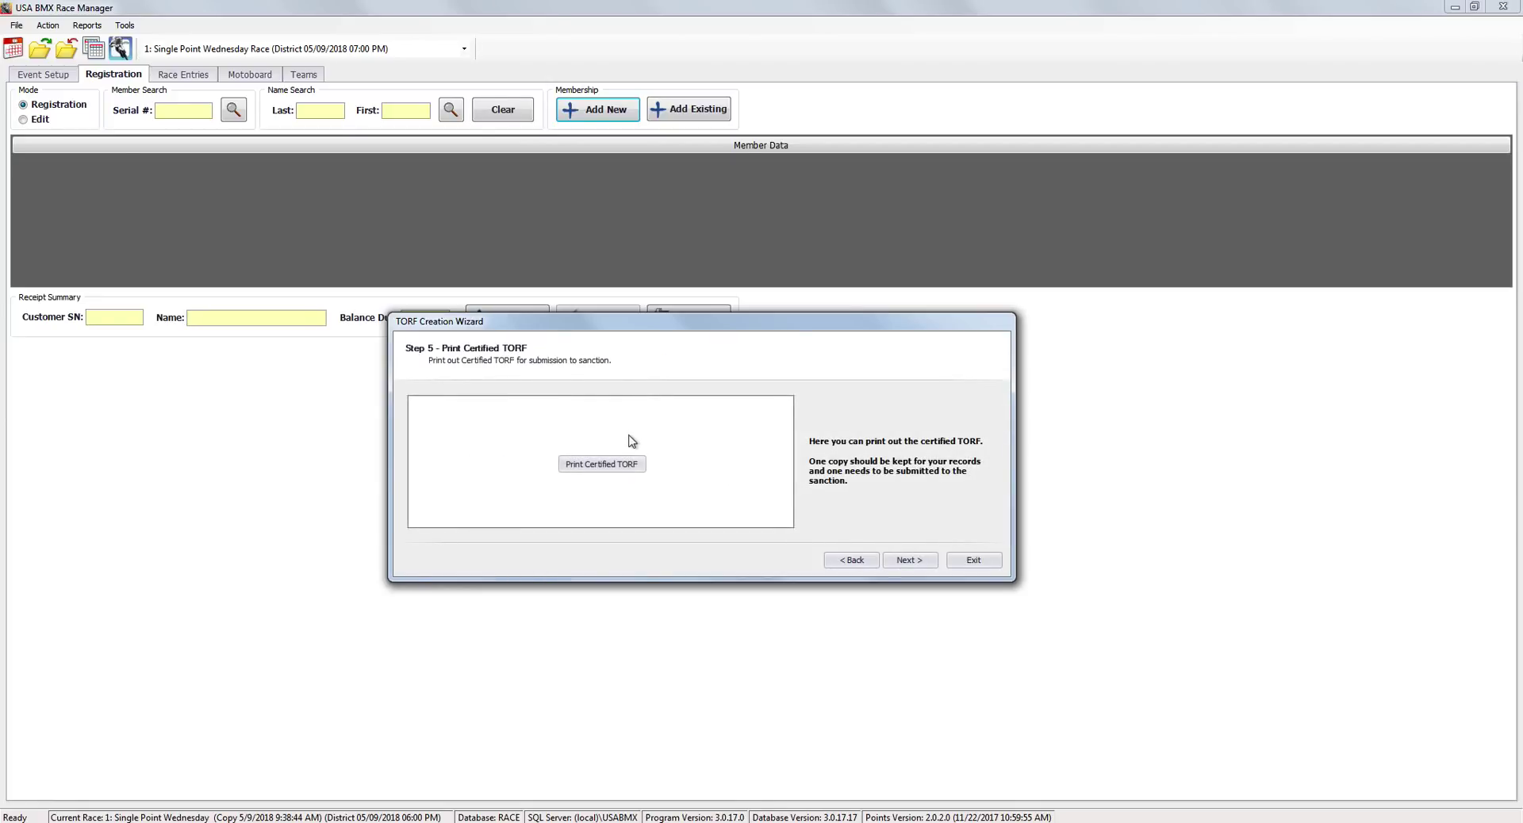
Open the certified TORF printout and export it to PDF with default options.
{"action": "left_click", "coordinate": [634, 473]}
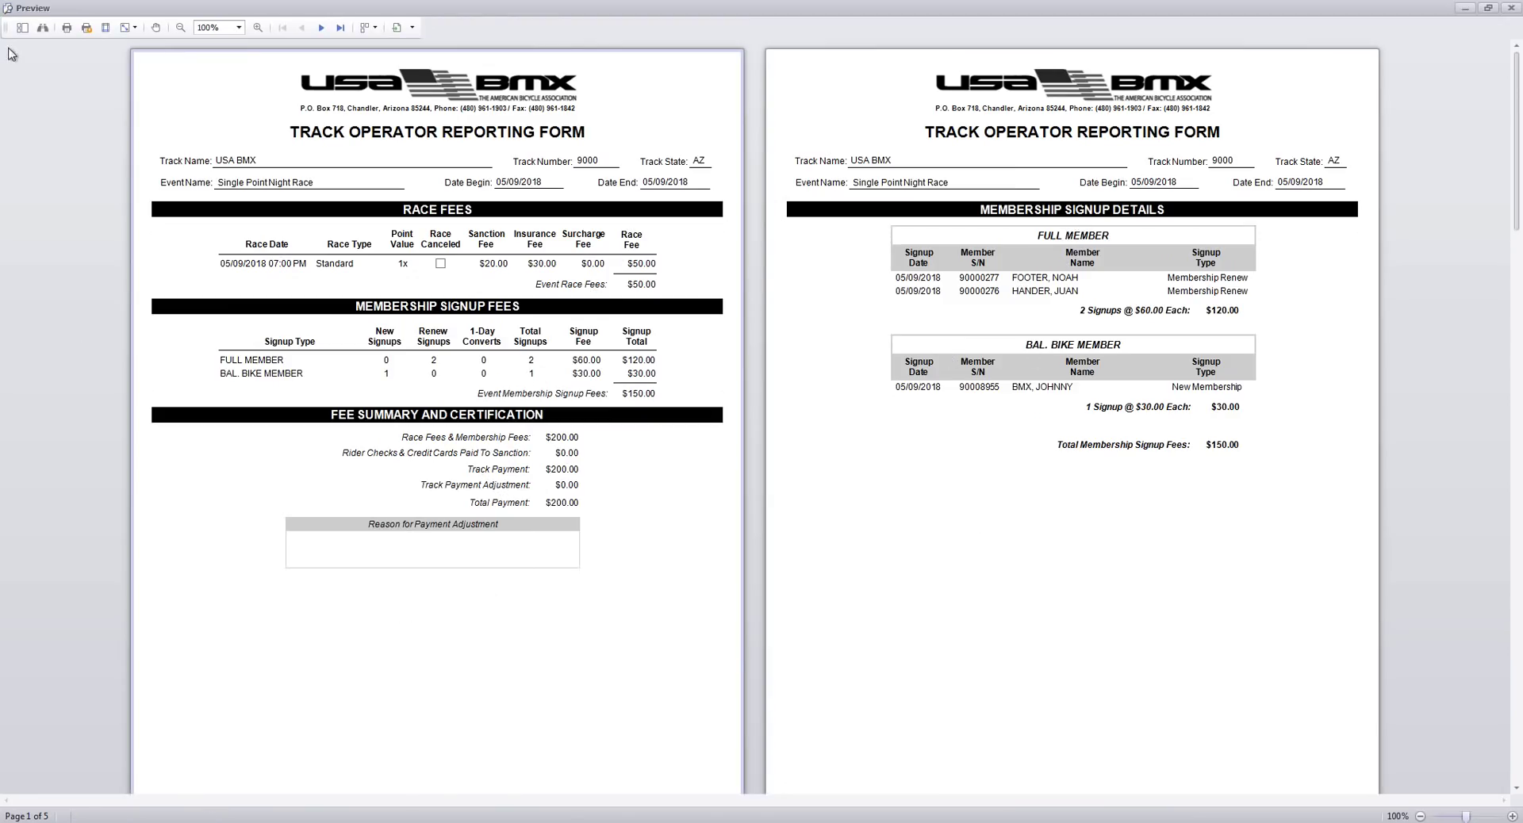
{"action": "left_click", "coordinate": [397, 27]}
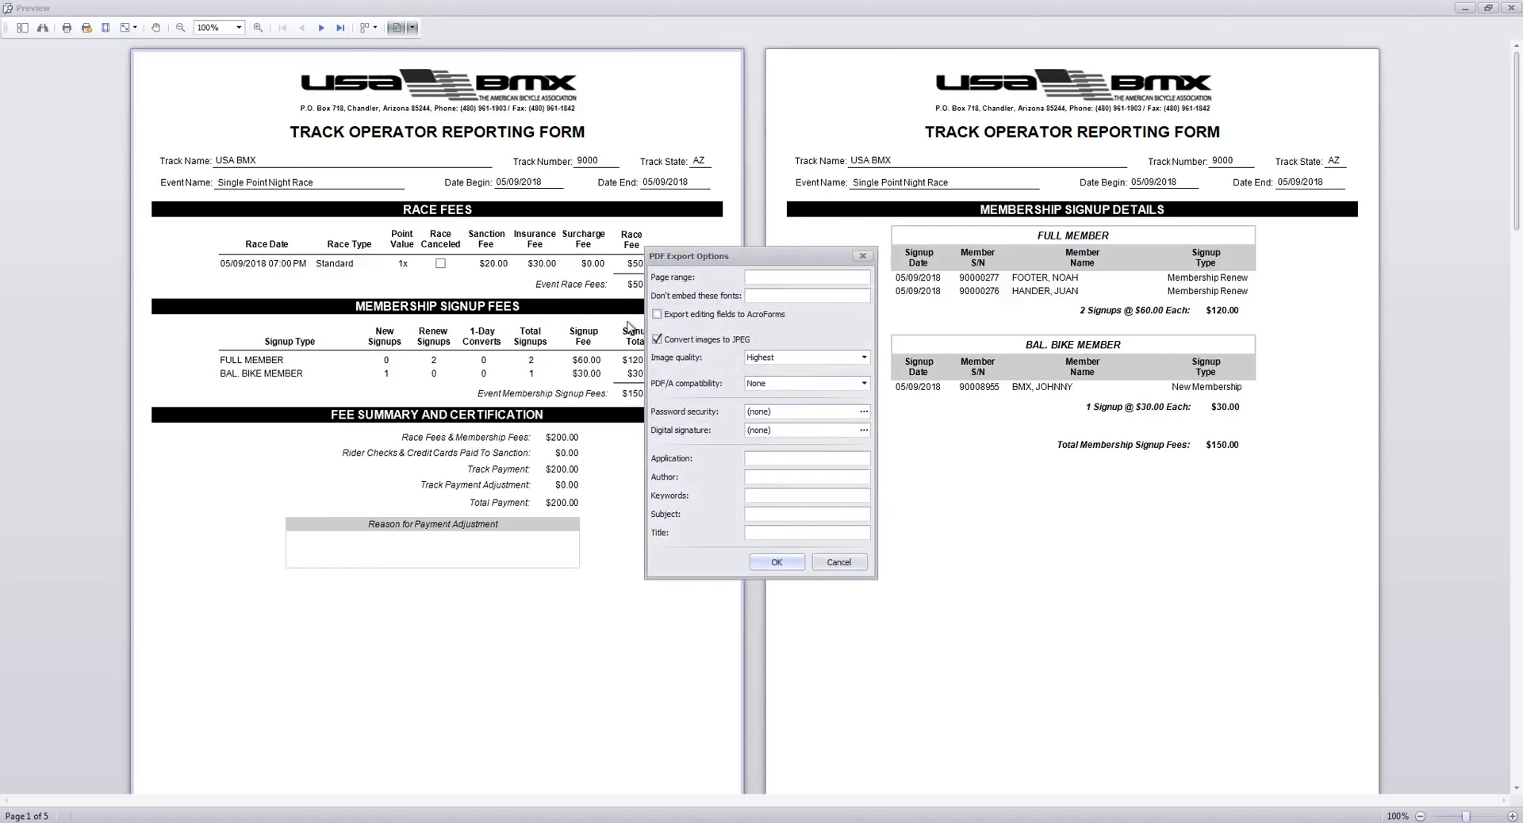
{"action": "left_click", "coordinate": [772, 562]}
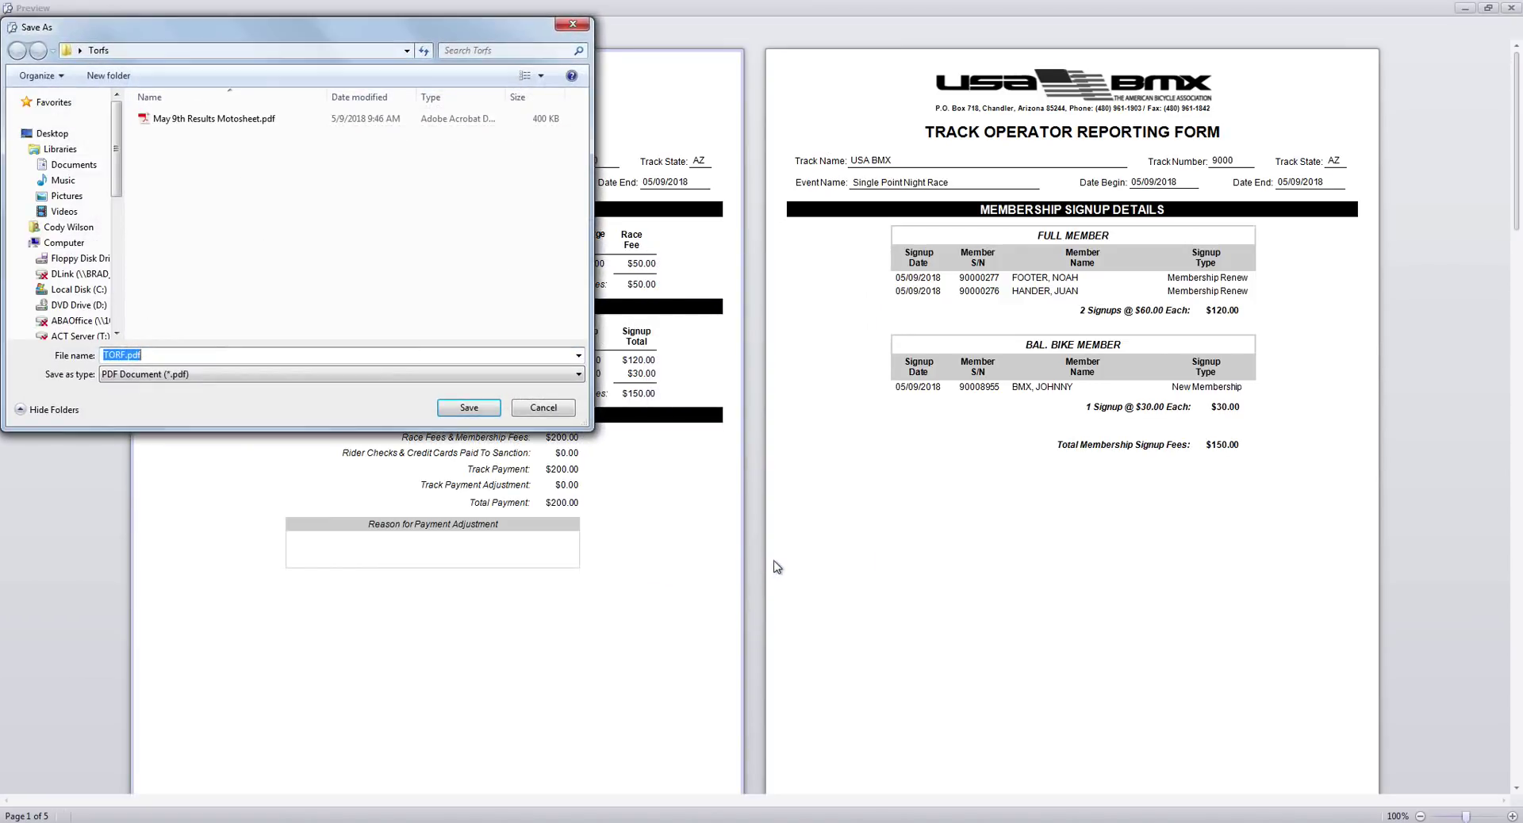
Save the PDF as 'May 9th TORF.pdf' in the Torfs folder and close the preview.
{"action": "key", "text": "End"}
{"action": "key", "text": "Home"}
{"action": "type", "text": "May 9th"}
{"action": "left_click", "coordinate": [468, 408]}
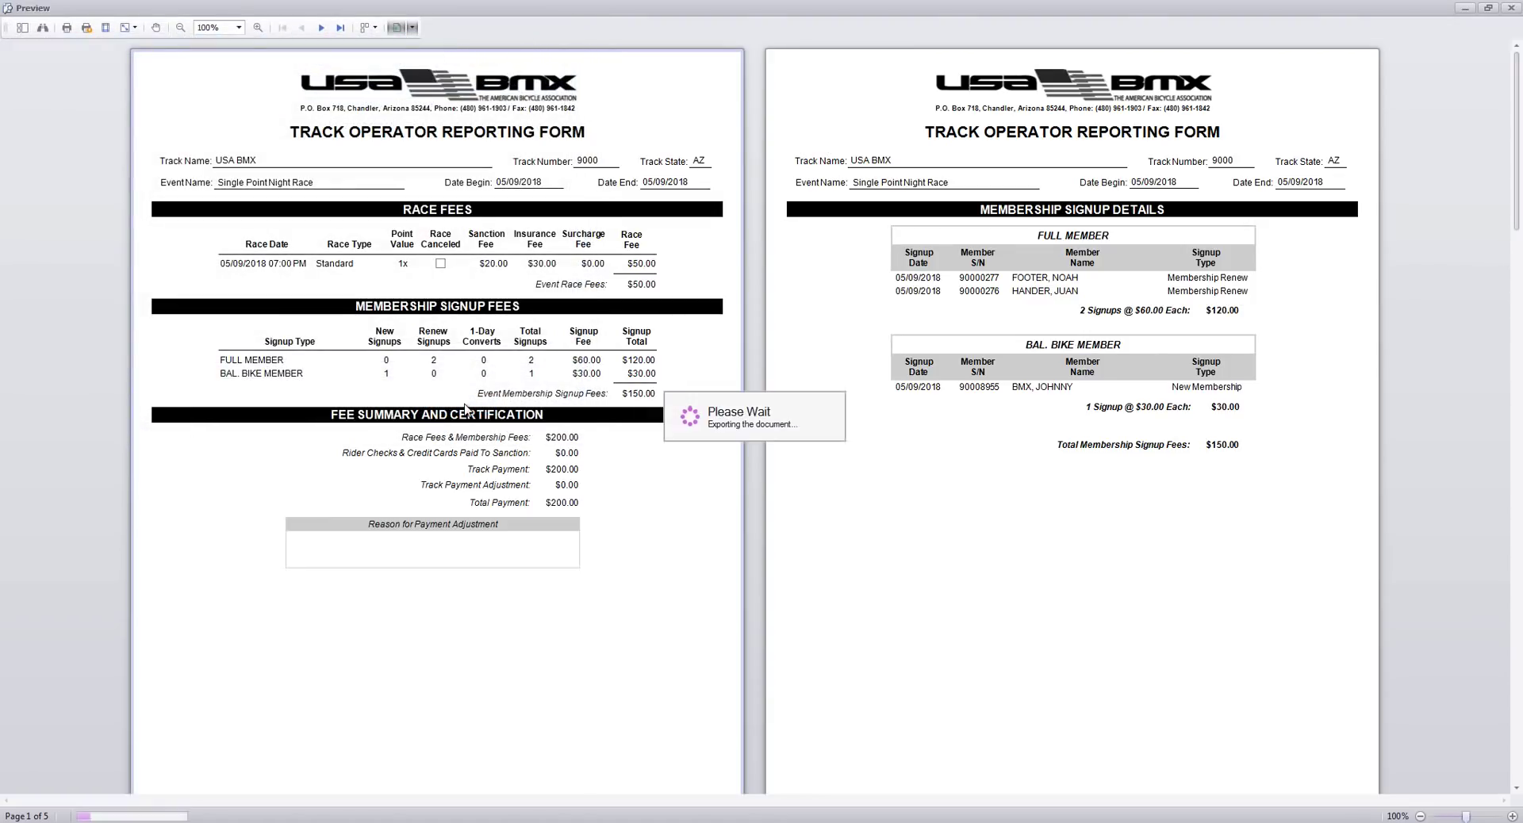
{"action": "left_click", "coordinate": [782, 437]}
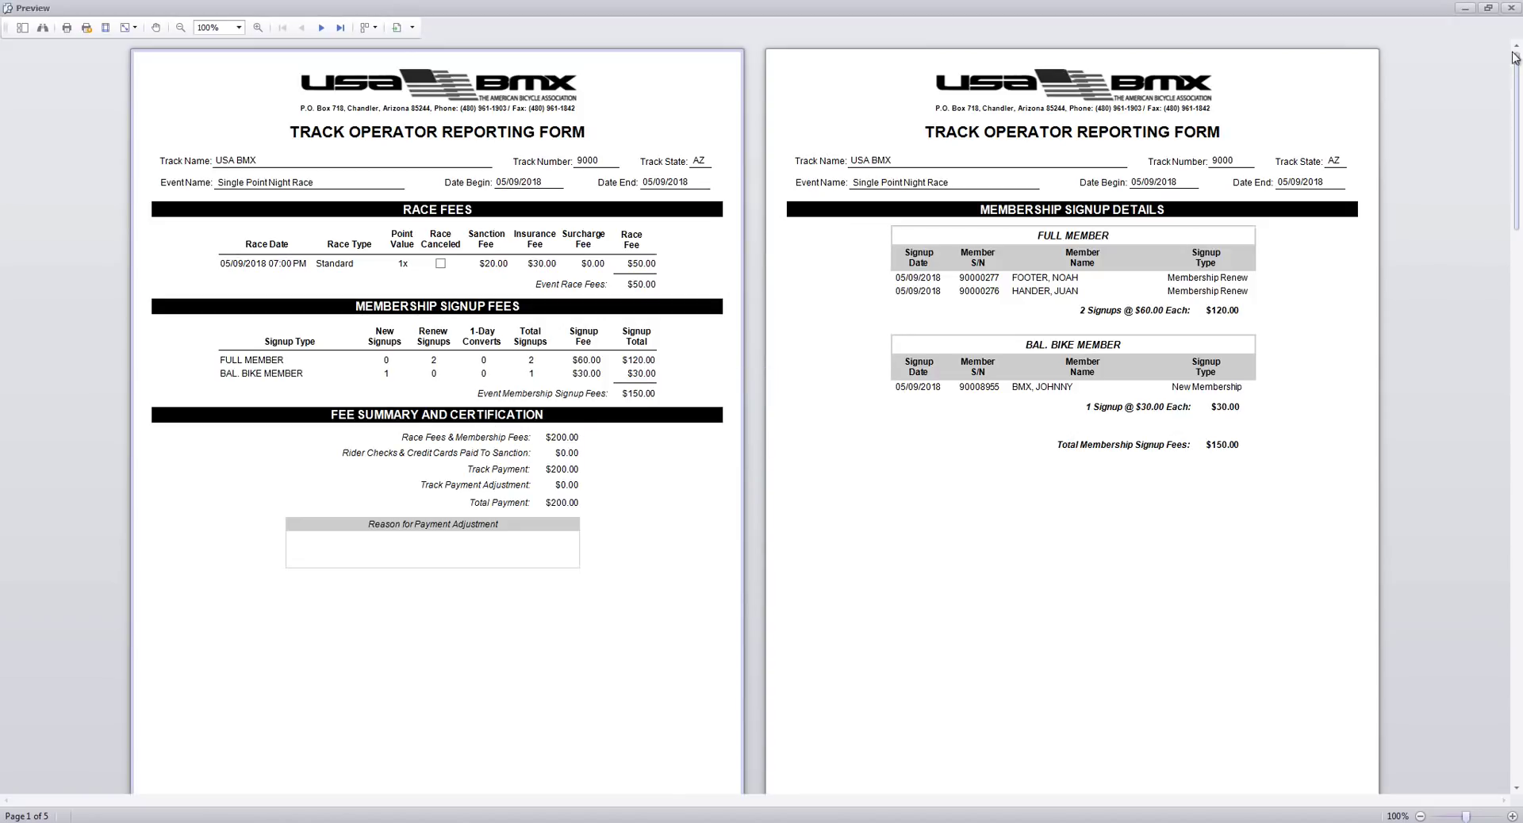
{"action": "left_click", "coordinate": [1512, 9]}
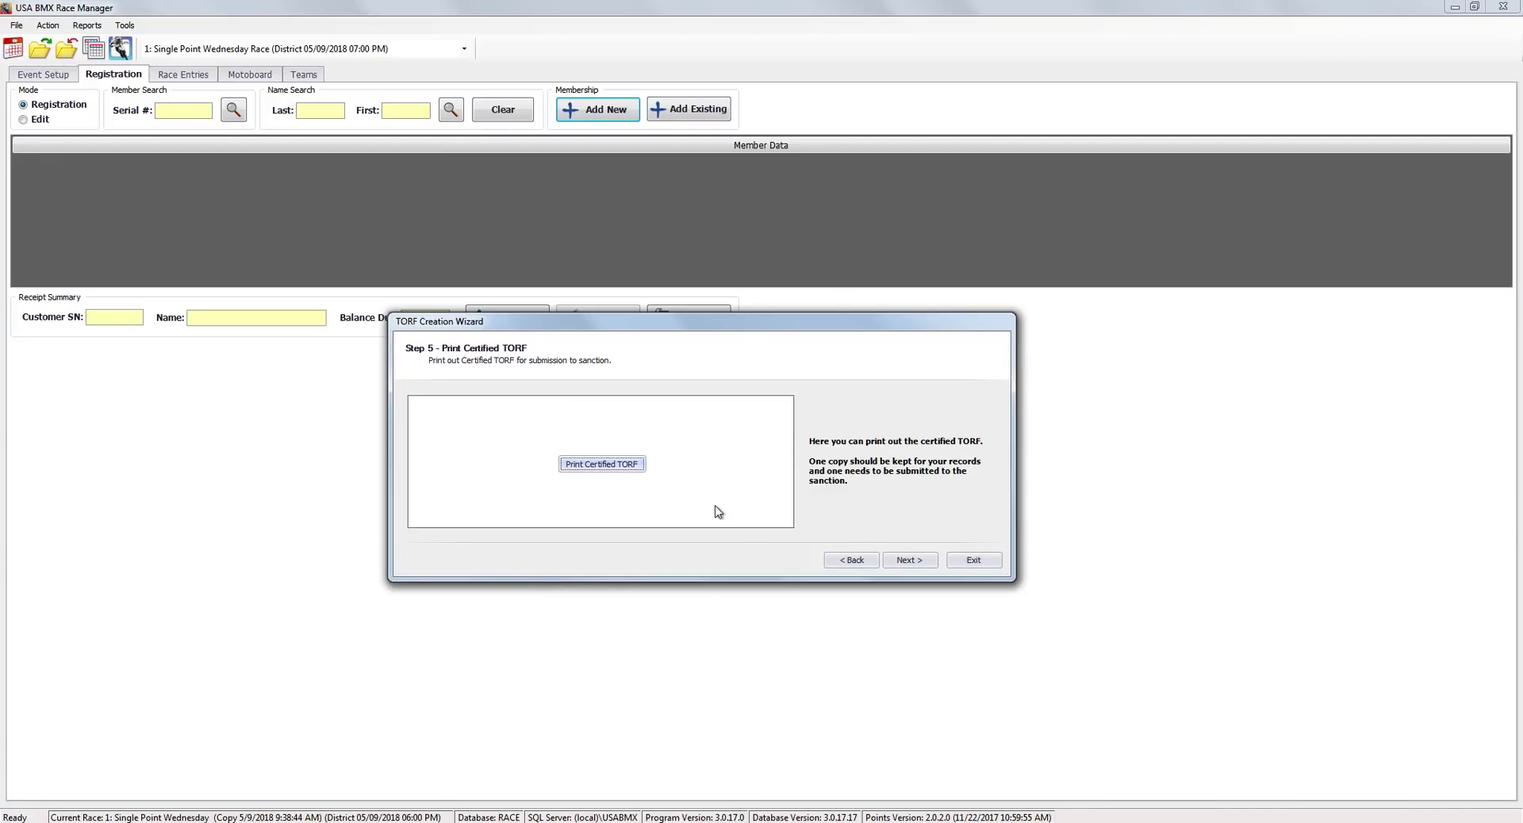
Advance the TORF wizard to its Completed page and finish it.
{"action": "left_click", "coordinate": [918, 565]}
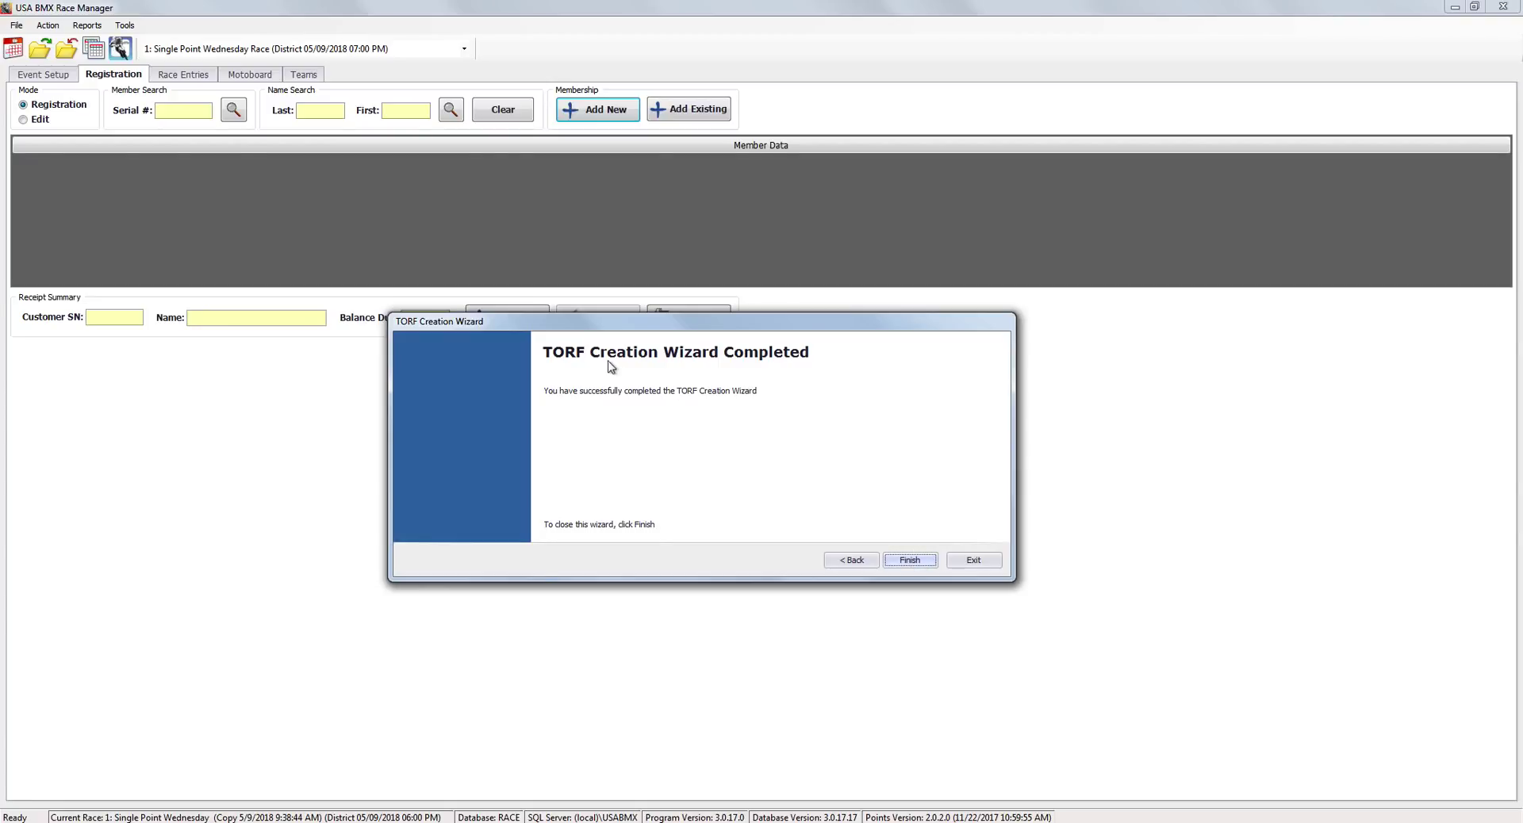
{"action": "left_click", "coordinate": [910, 561]}
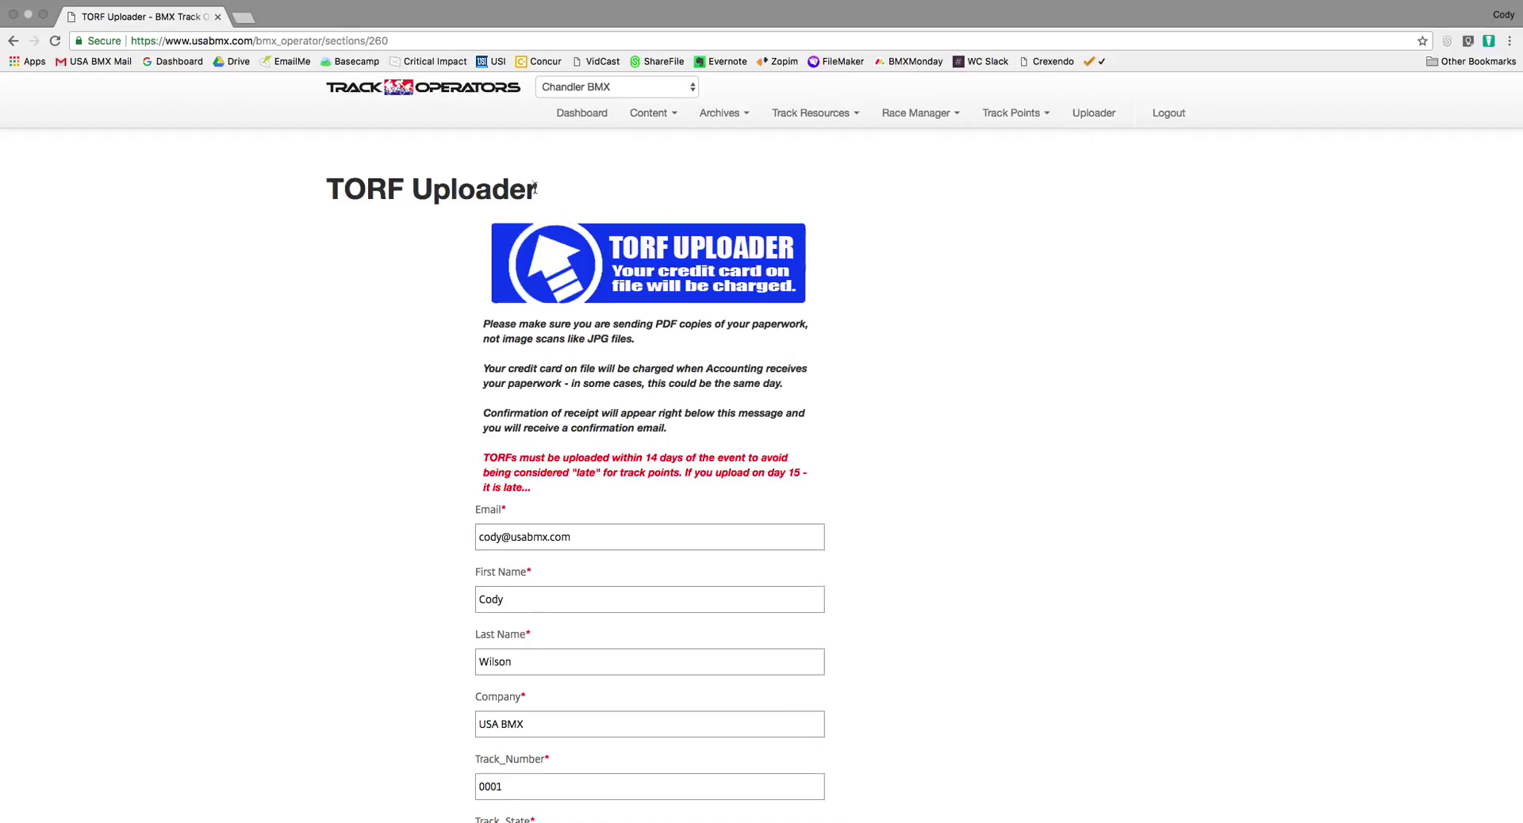
Find the file attachment area on the TORF Uploader page and browse for files.
{"action": "scroll", "coordinate": [527, 385], "scroll_direction": "down", "scroll_amount": 2}
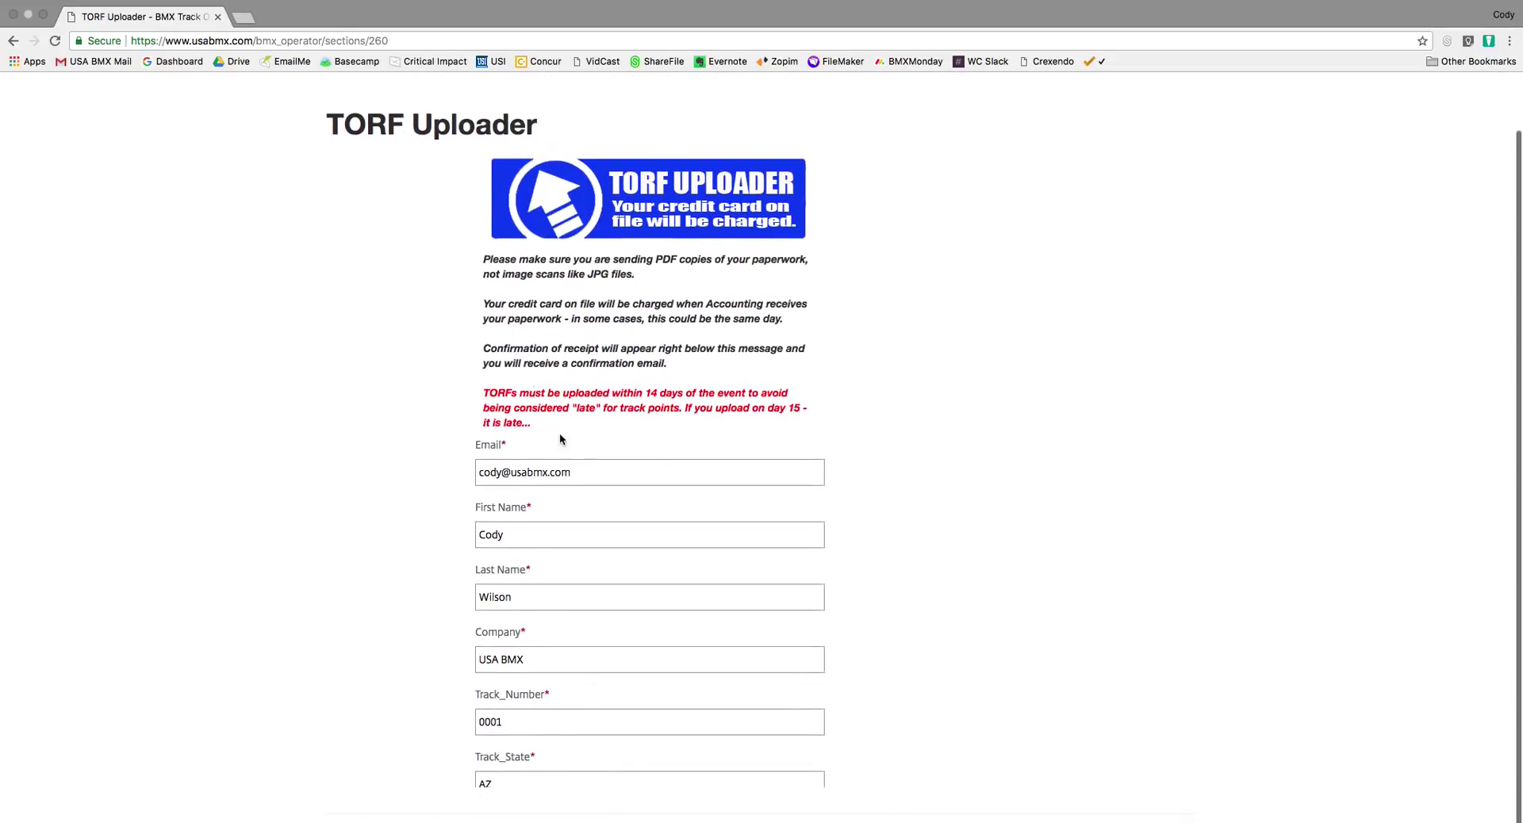
{"action": "scroll", "coordinate": [571, 448], "scroll_direction": "down", "scroll_amount": 3}
{"action": "scroll", "coordinate": [577, 458], "scroll_direction": "down", "scroll_amount": 2}
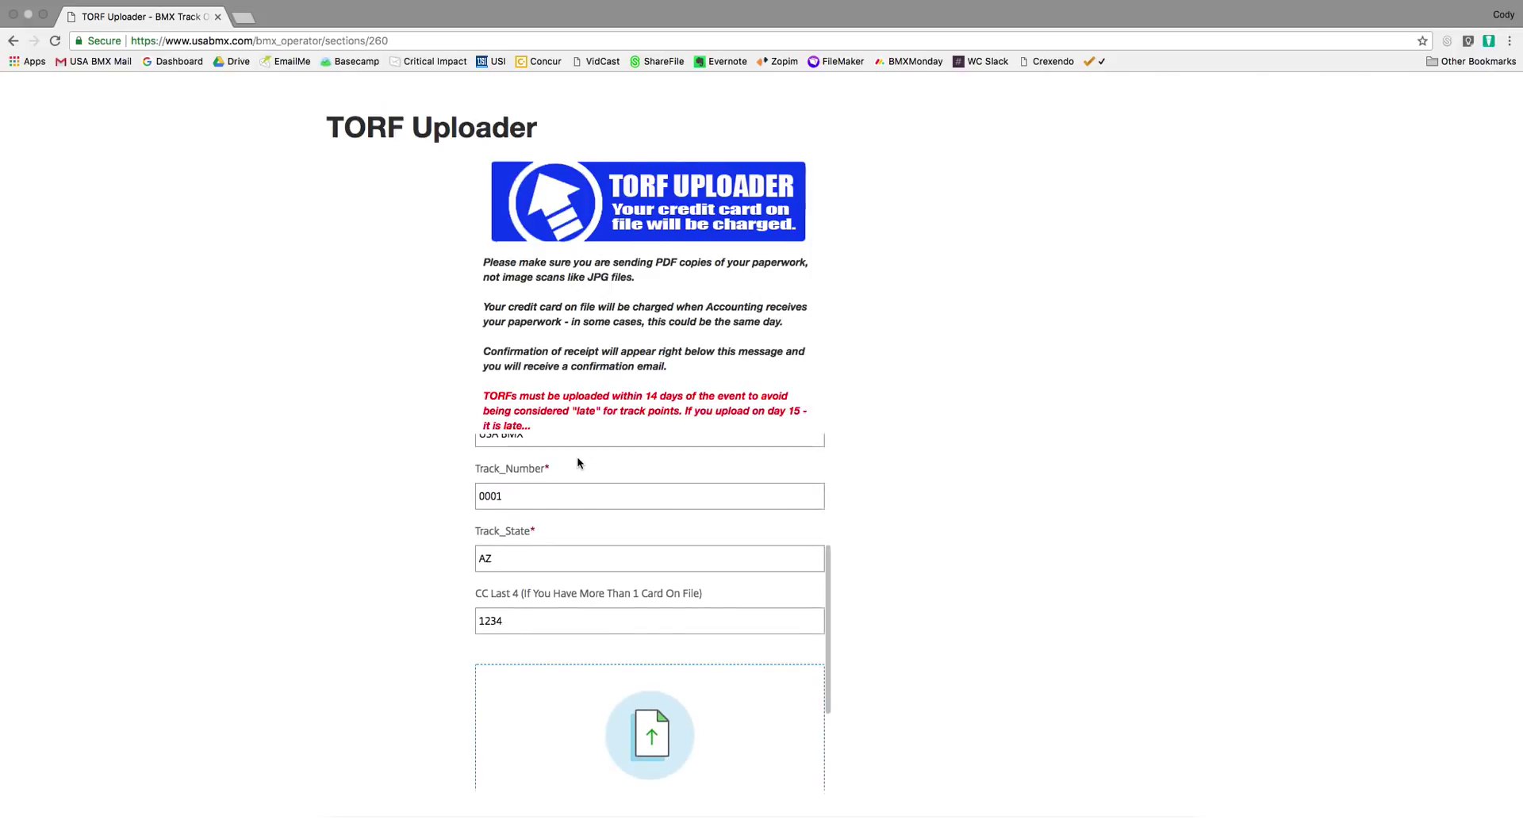
{"action": "scroll", "coordinate": [577, 458], "scroll_direction": "up", "scroll_amount": 3}
{"action": "scroll", "coordinate": [578, 457], "scroll_direction": "up", "scroll_amount": 1}
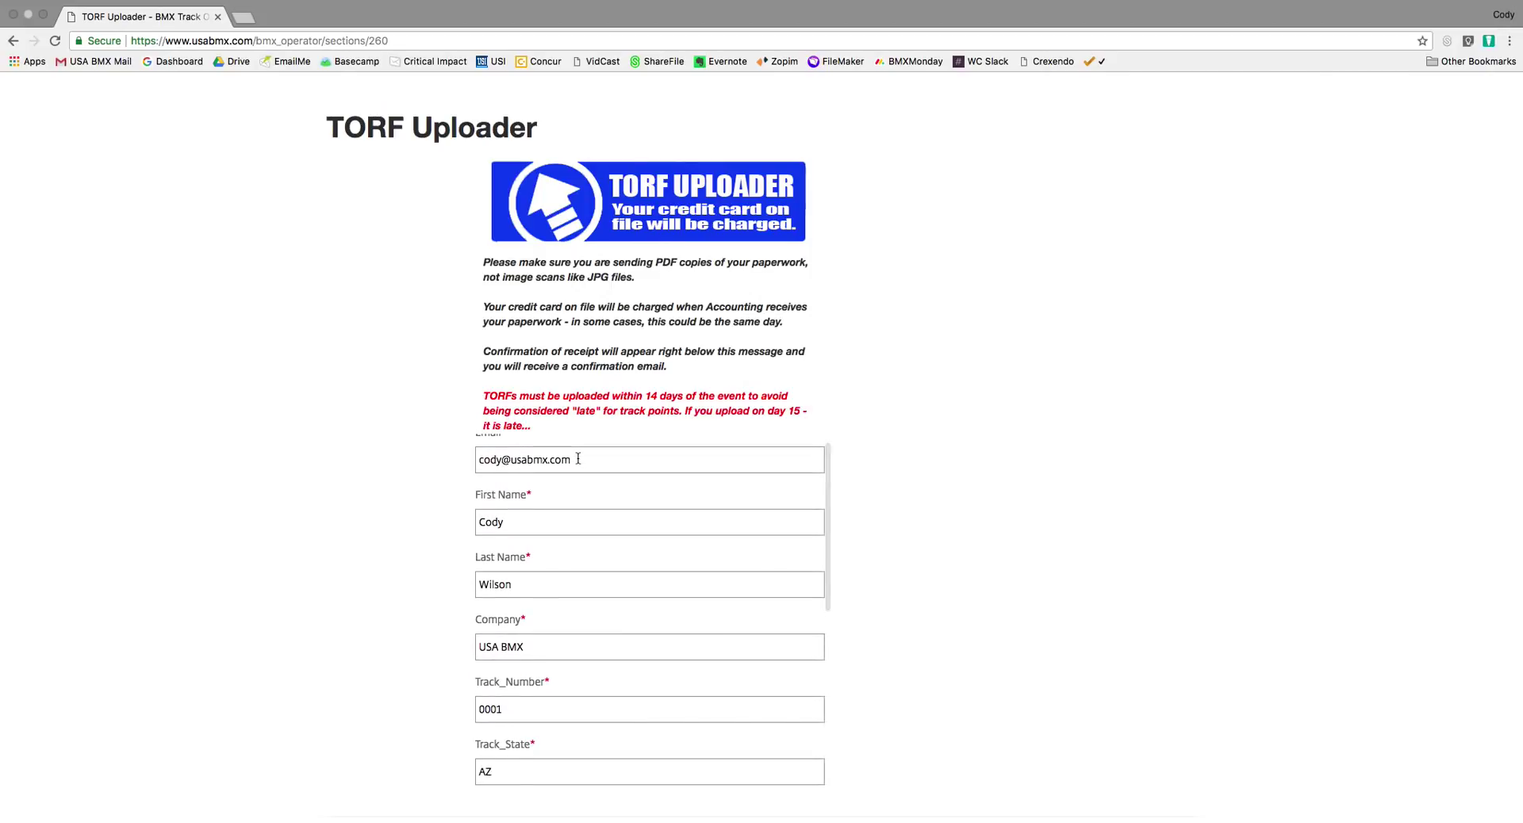
{"action": "scroll", "coordinate": [577, 458], "scroll_direction": "down", "scroll_amount": 5}
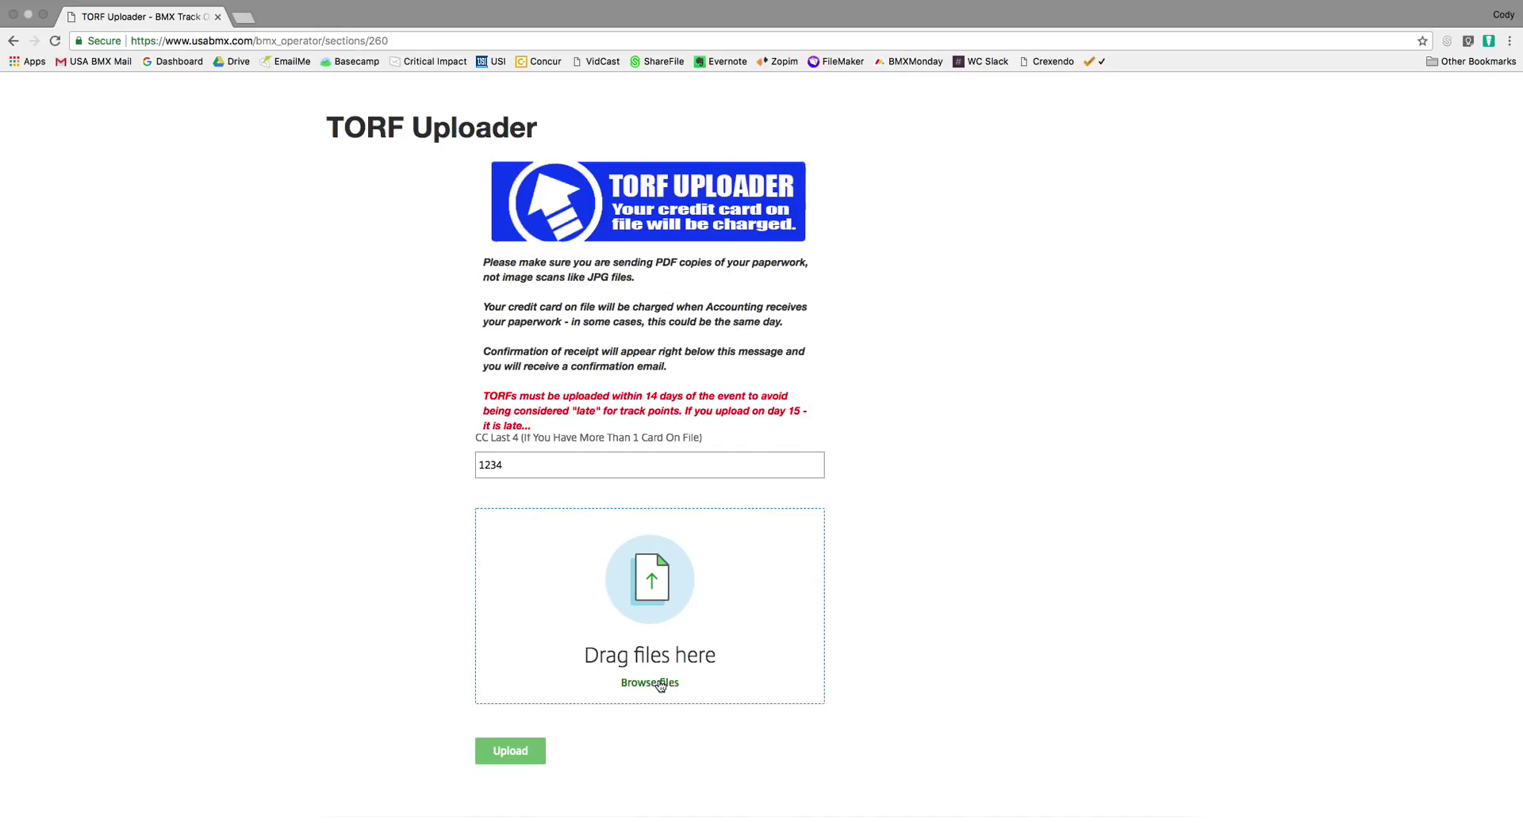
{"action": "left_click", "coordinate": [660, 685]}
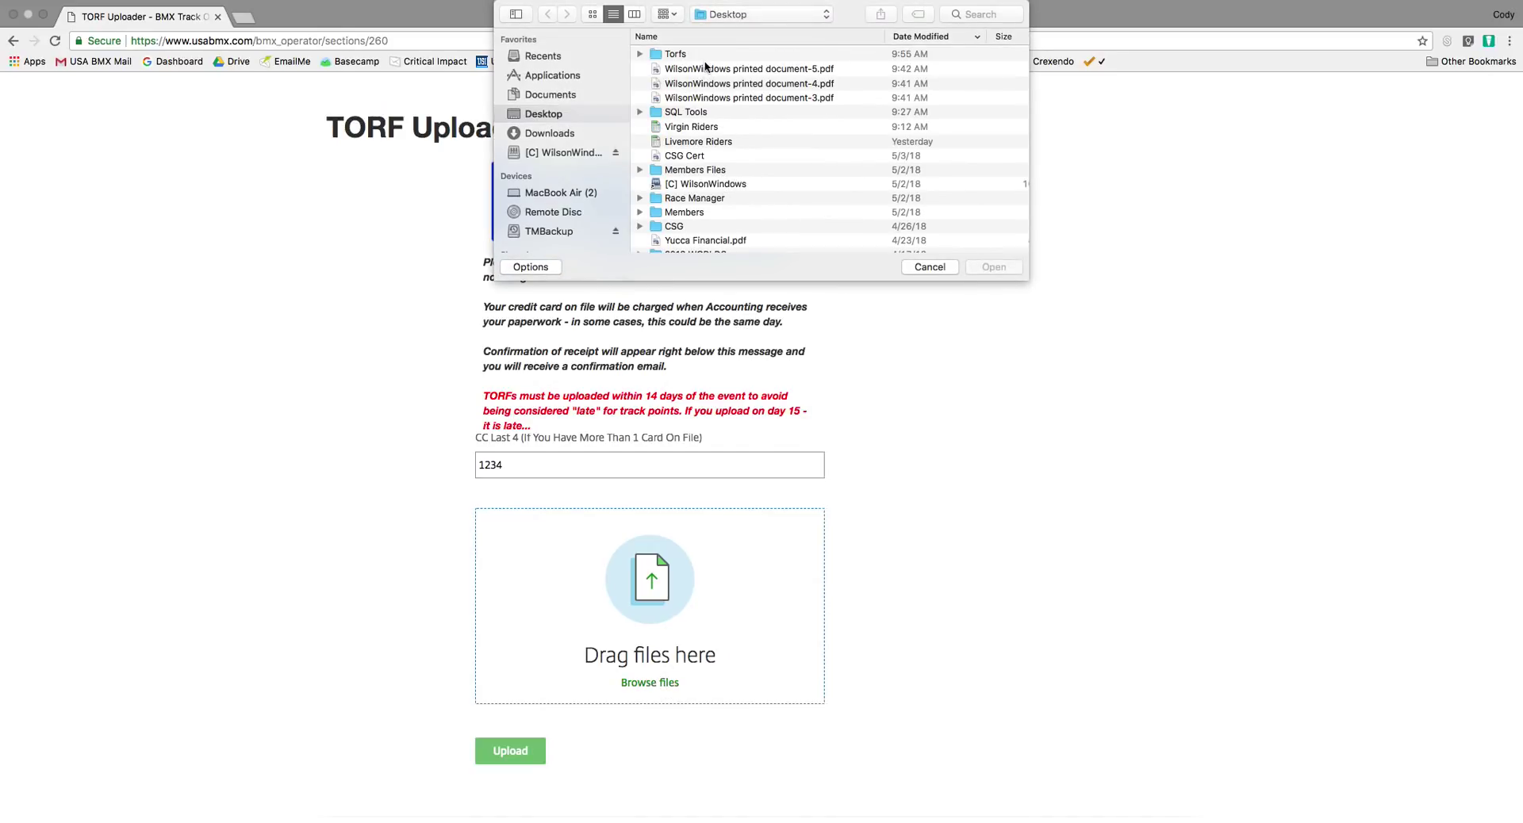
Attach both PDFs from the Torfs folder, then switch back to Race Manager.
{"action": "left_click", "coordinate": [703, 57]}
{"action": "double_click", "coordinate": [704, 58]}
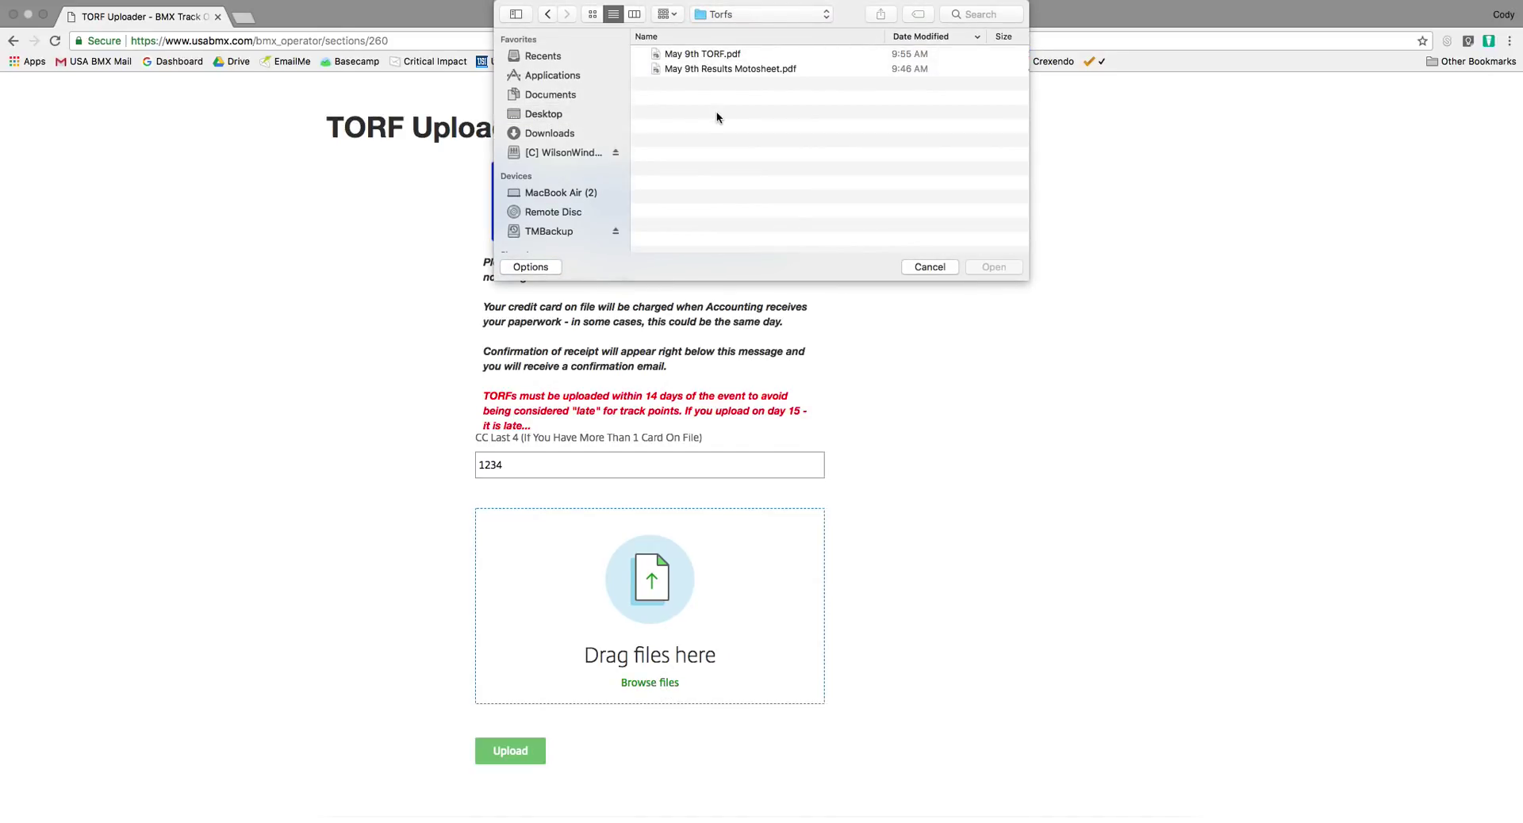
{"action": "key", "text": "super+a"}
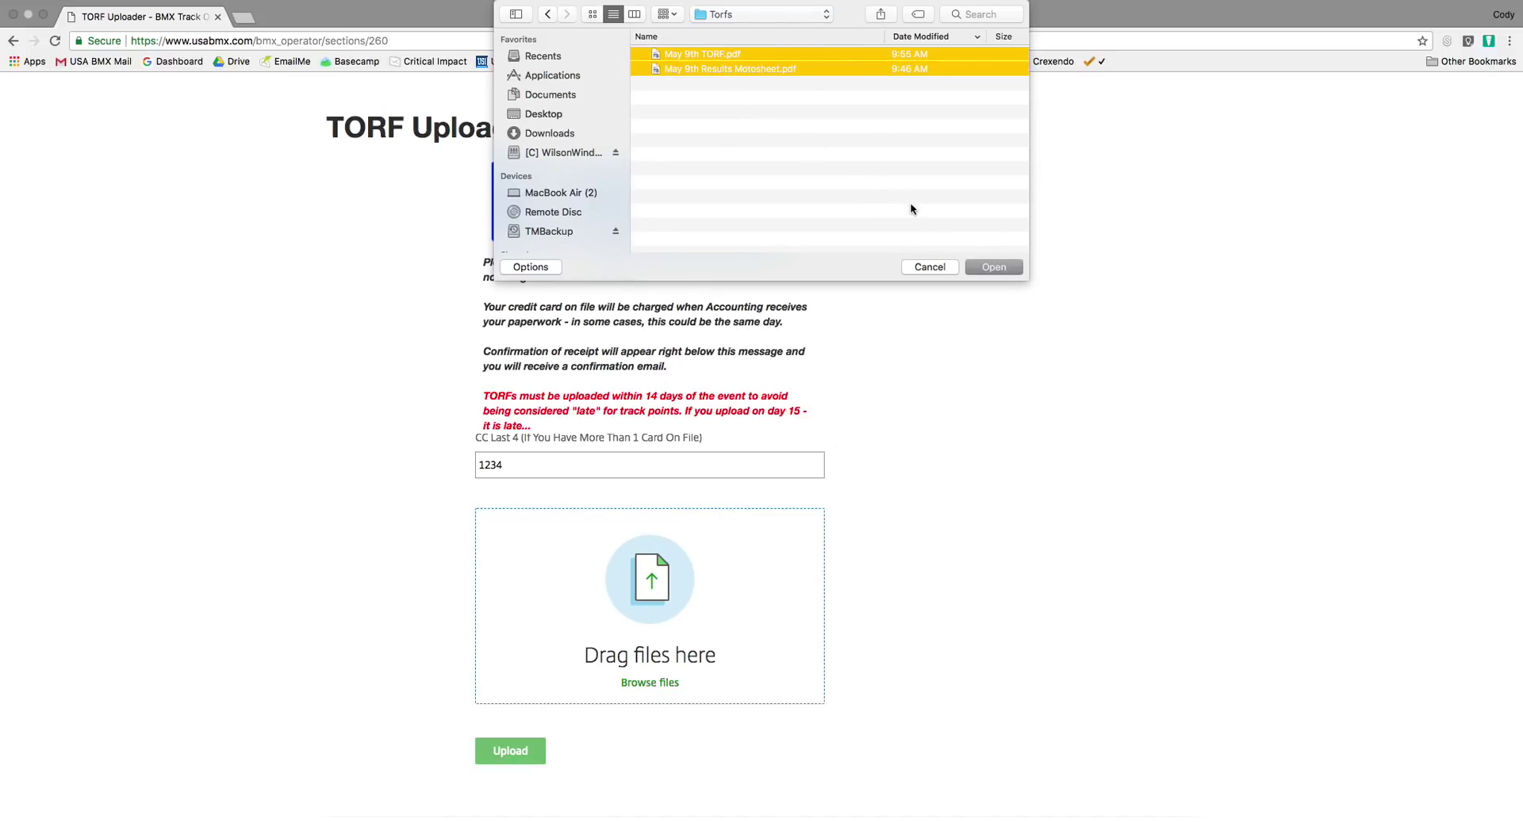
{"action": "left_click", "coordinate": [993, 267]}
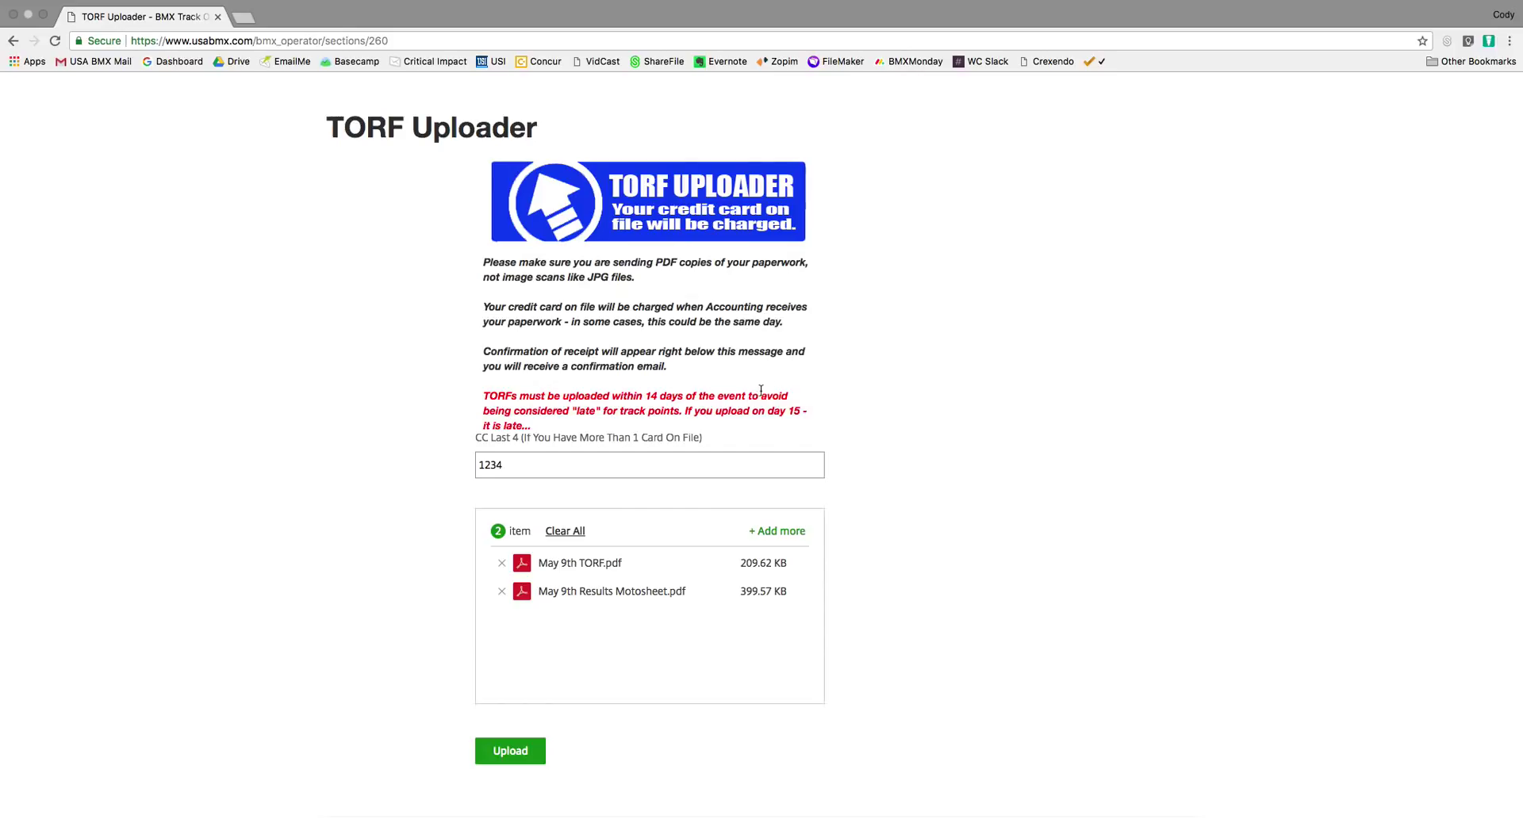
{"action": "scroll", "coordinate": [761, 390], "scroll_direction": "up", "scroll_amount": 2}
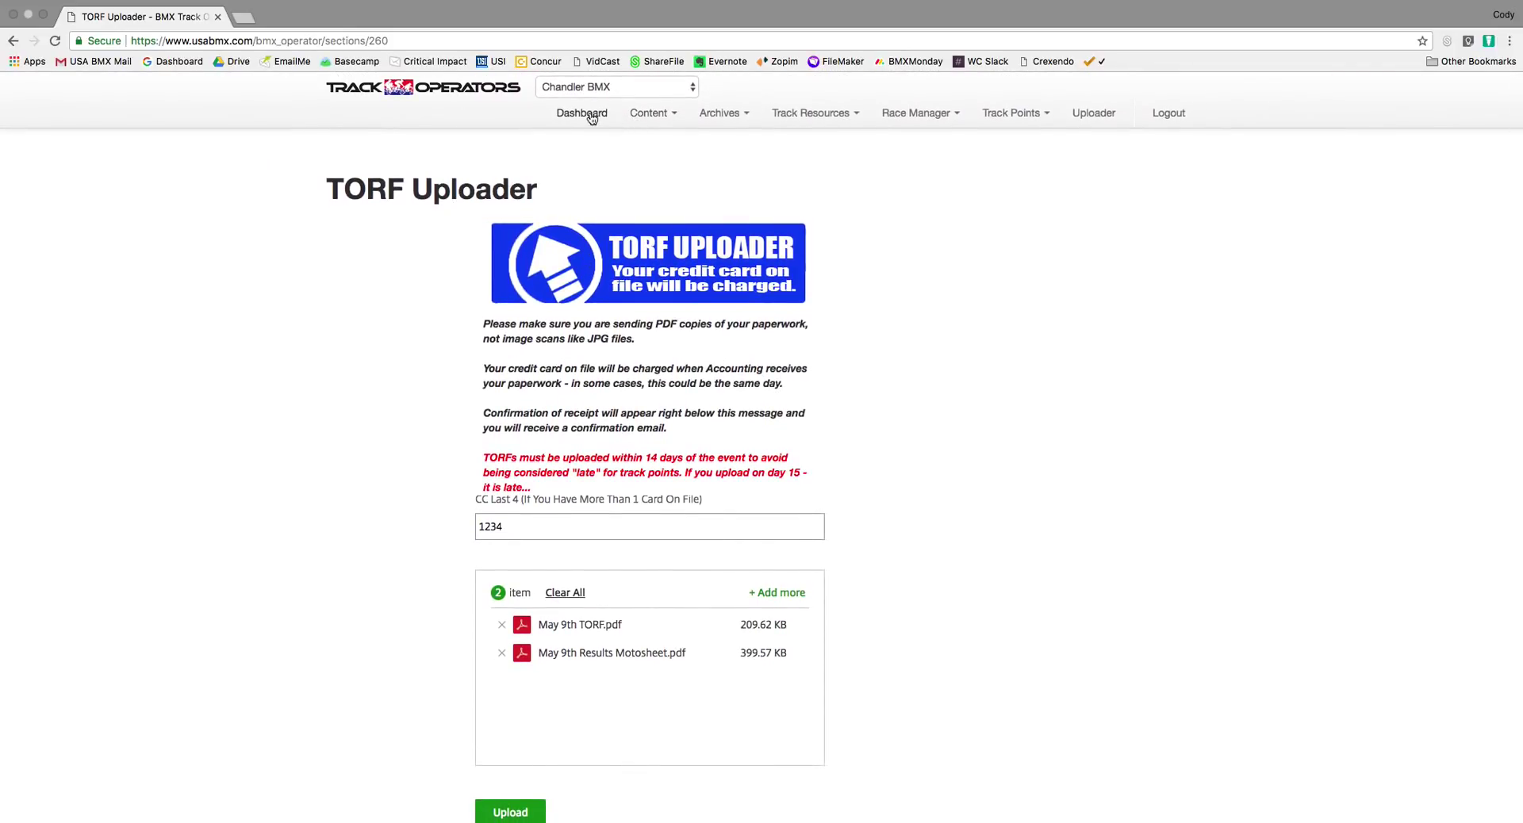
{"action": "key", "text": "ctrl+Right"}
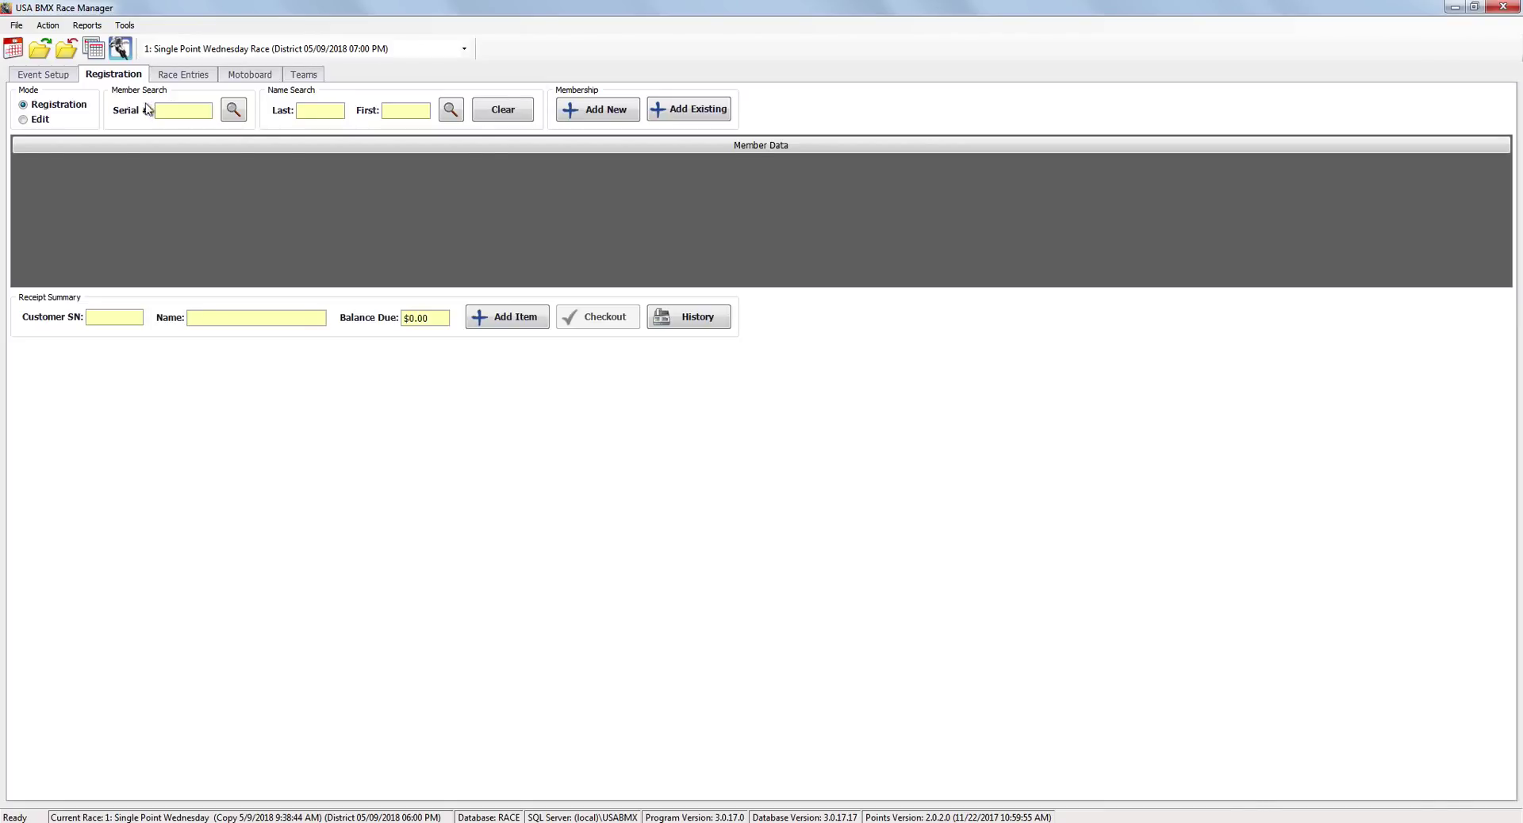
{"action": "left_click", "coordinate": [31, 76]}
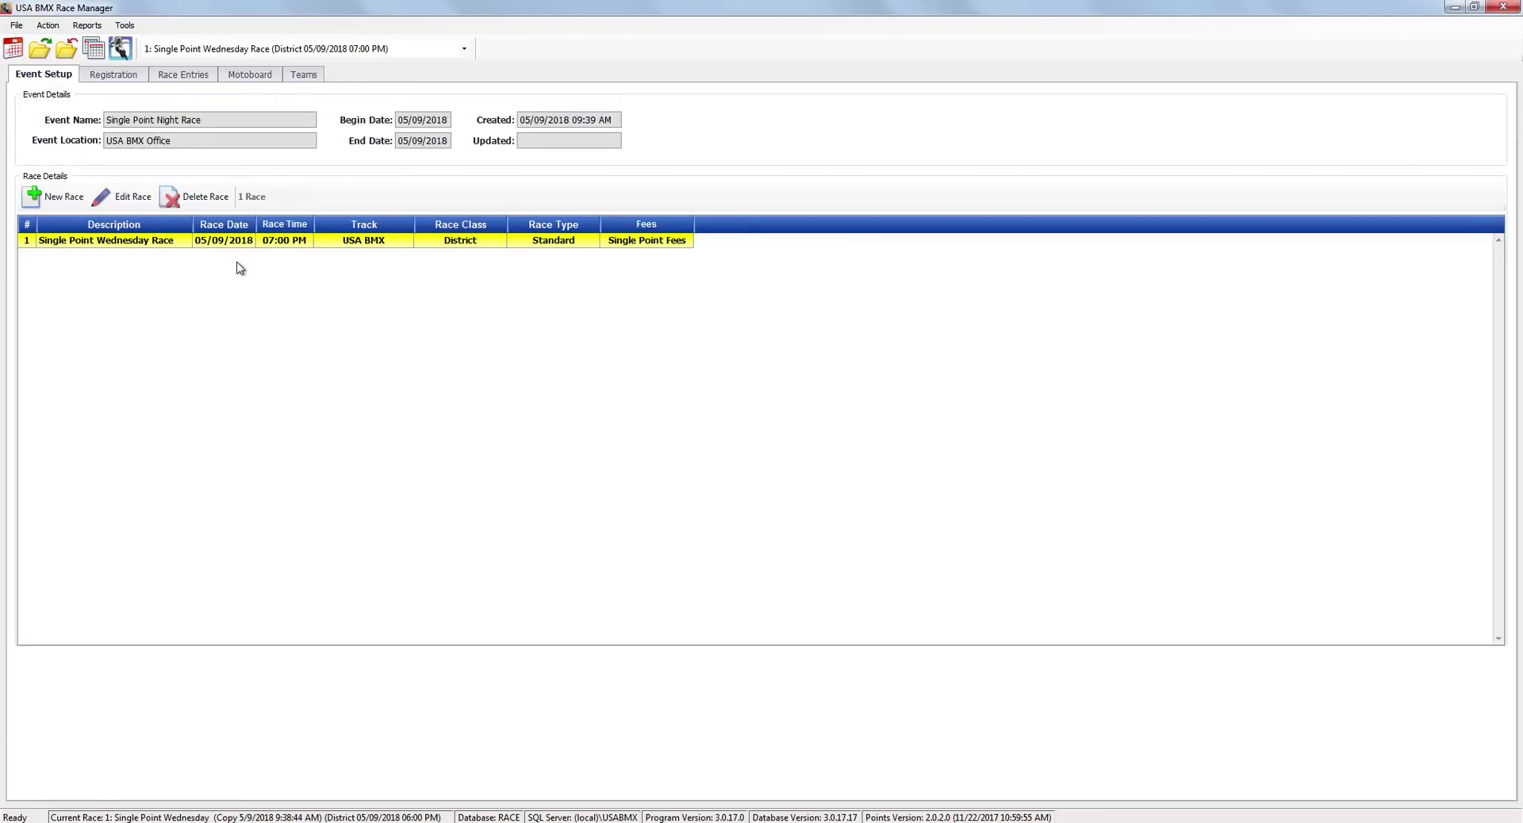
{"action": "left_click", "coordinate": [119, 75]}
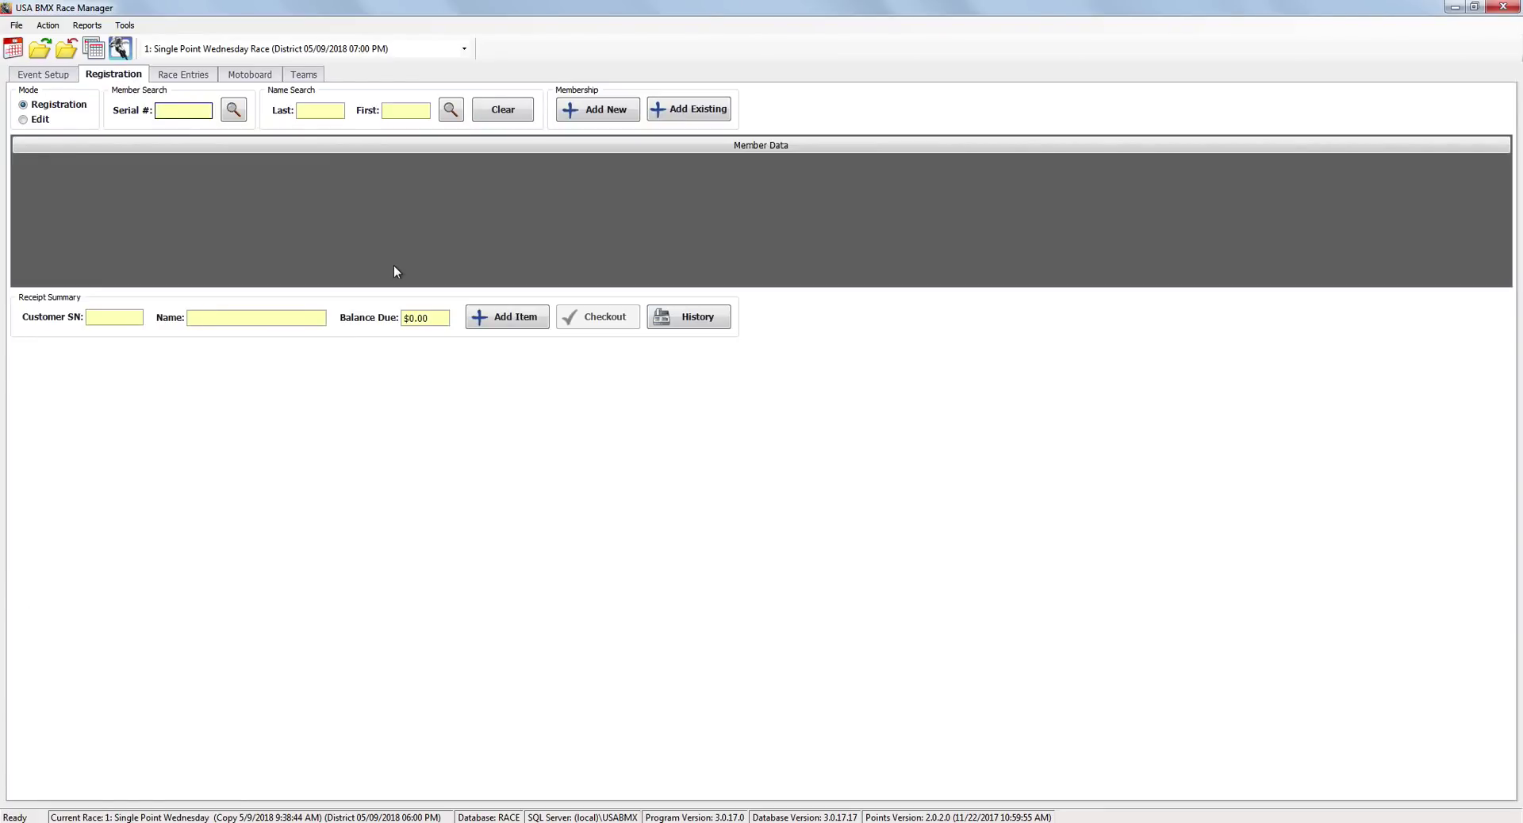